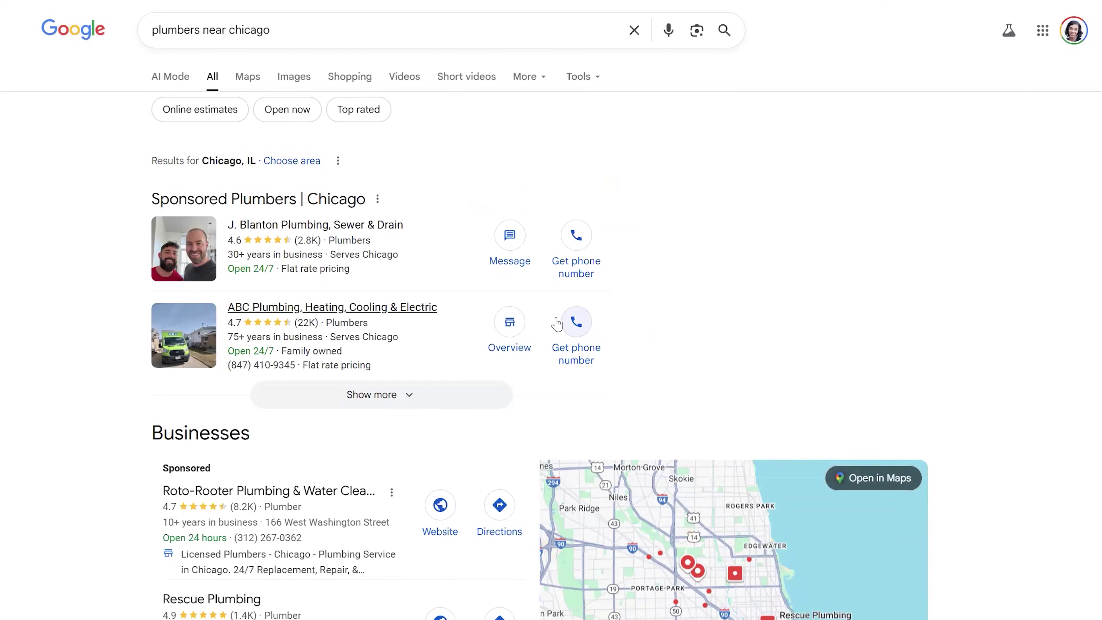
Step: Scroll the Chicago plumber results and expand them to the full local business list
scroll(584, 442, "down", 3)
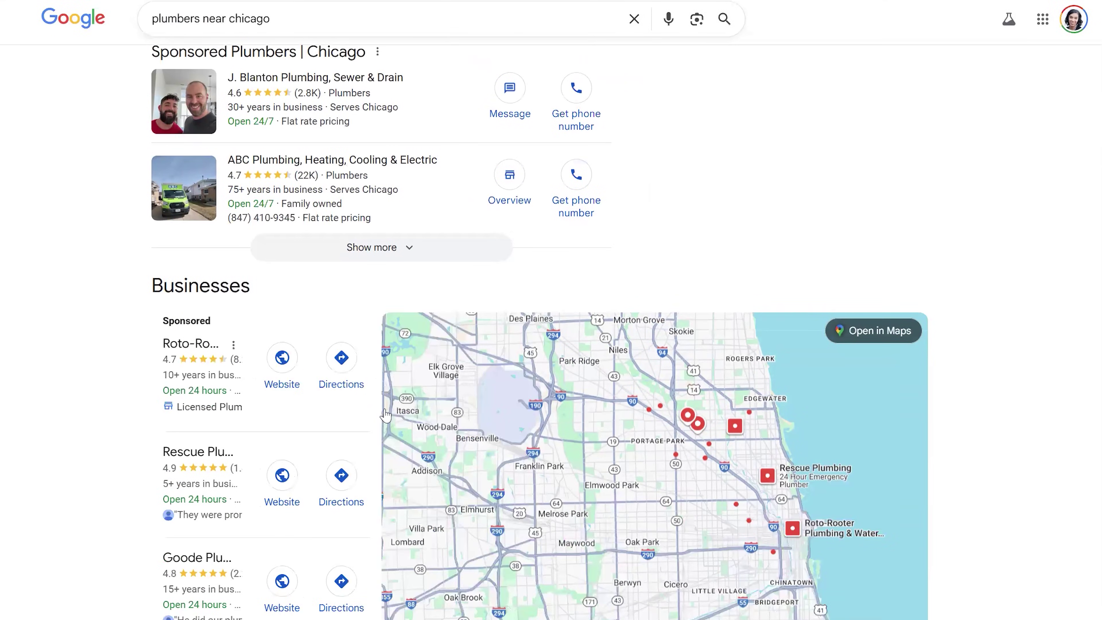
scroll(390, 456, "down", 5)
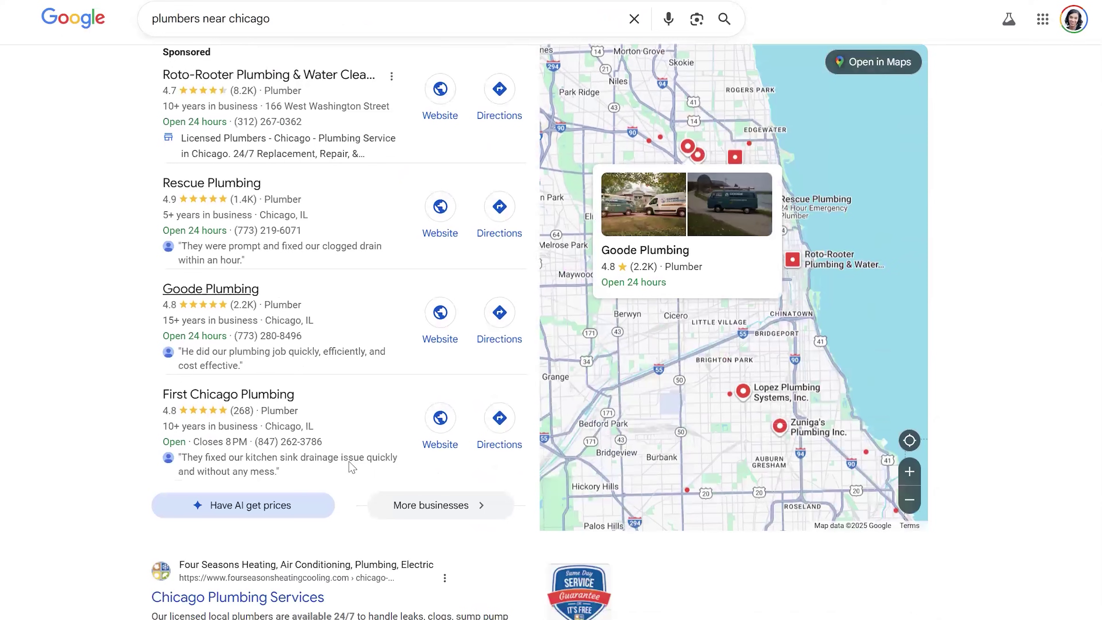
scroll(352, 468, "down", 1)
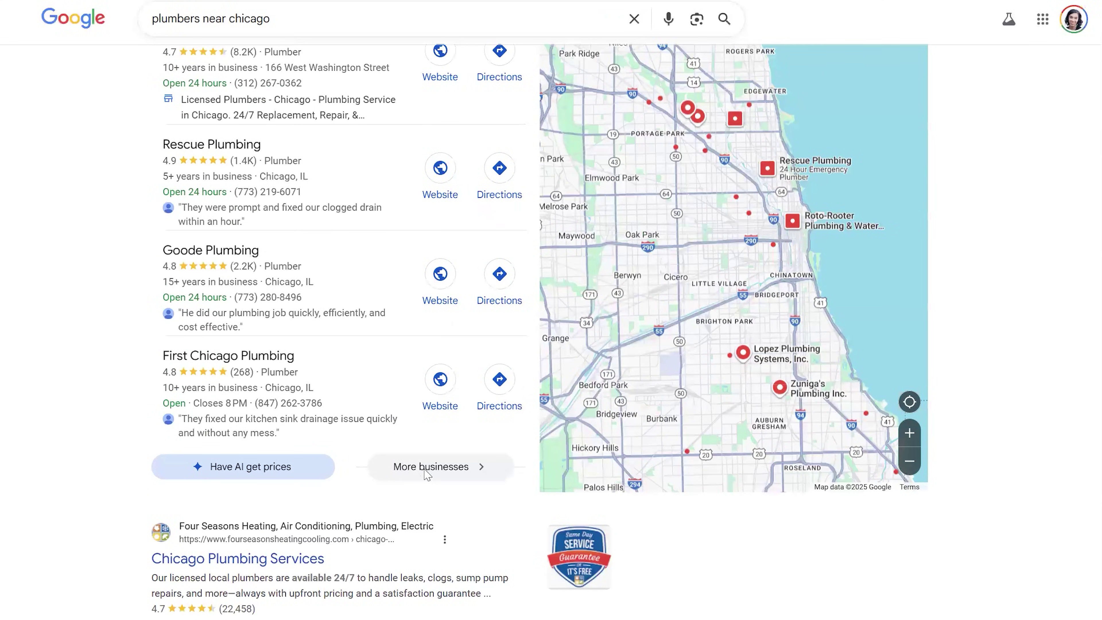
left_click(424, 471)
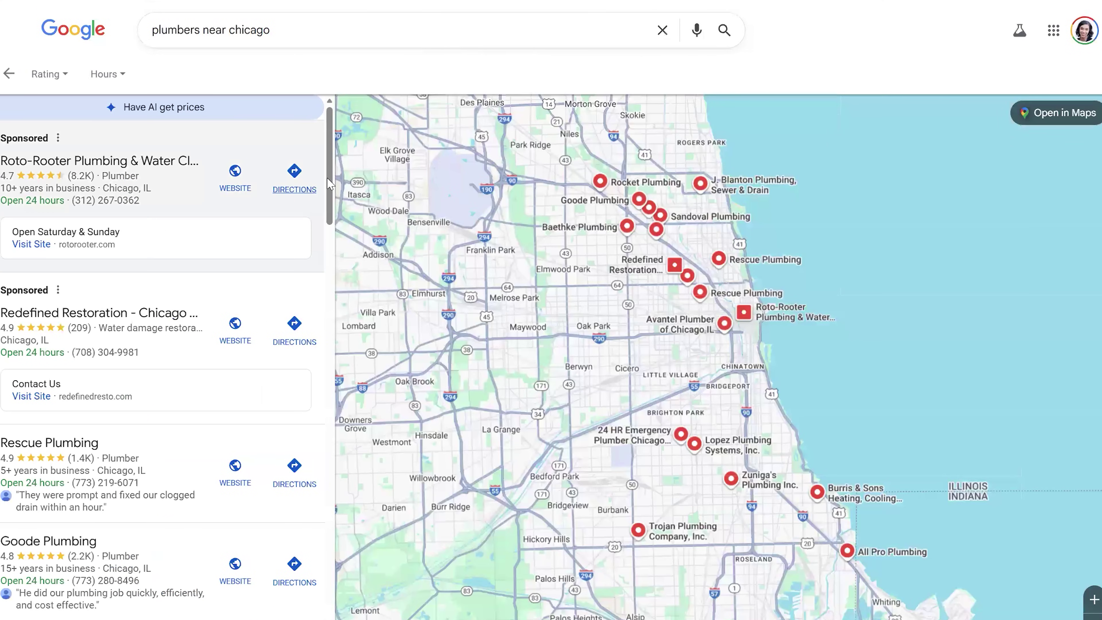
Step: Advance the local plumber listing to a later results page
left_click_drag(328, 199, 330, 251)
scroll(230, 312, "down", 20)
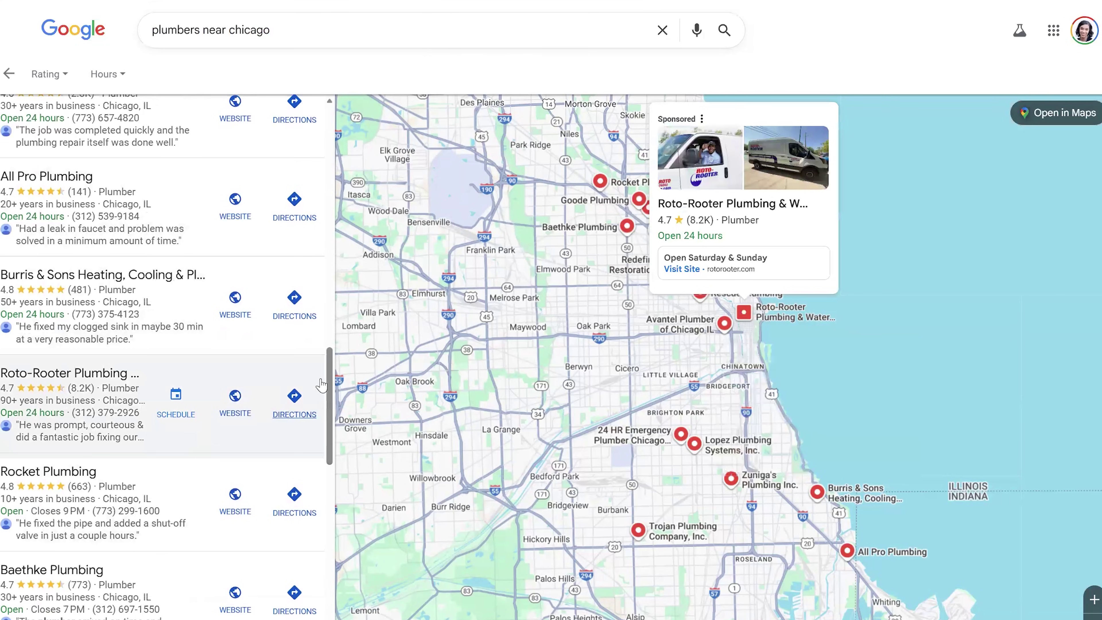
scroll(329, 438, "down", 10)
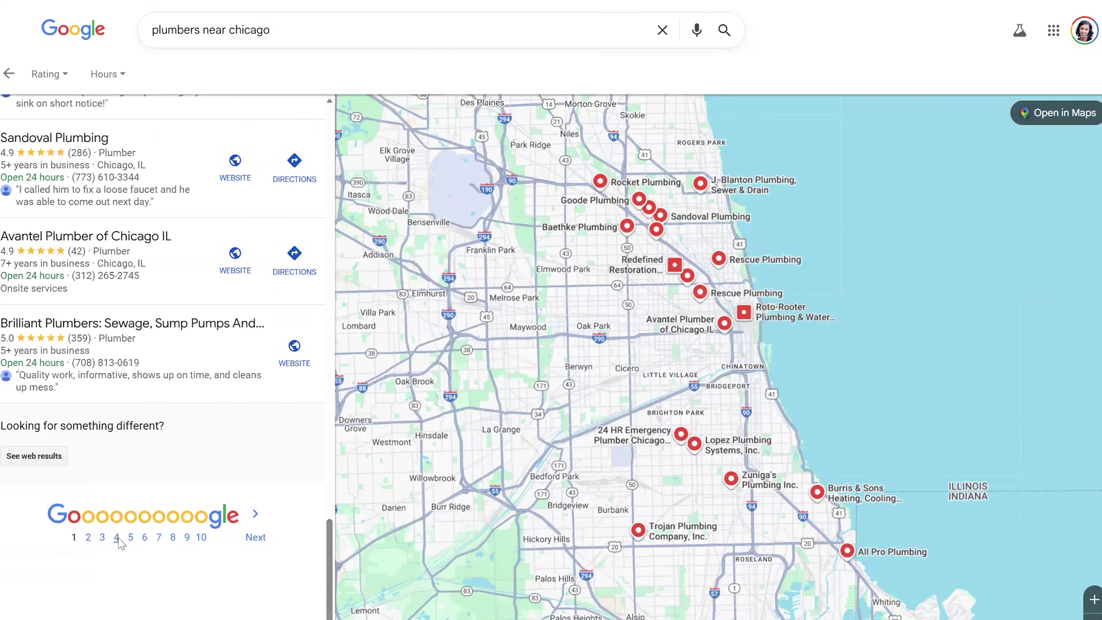
left_click(116, 537)
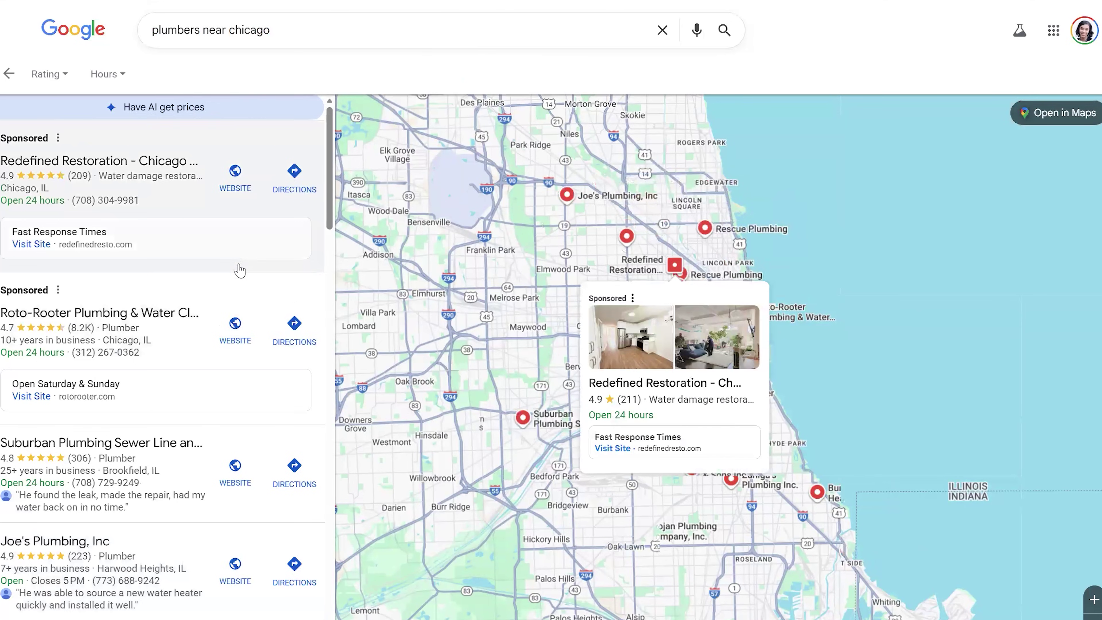
Step: Scroll page 3 of the plumber listings down to Primetime Plumber Chicago IL
scroll(239, 270, "down", 10)
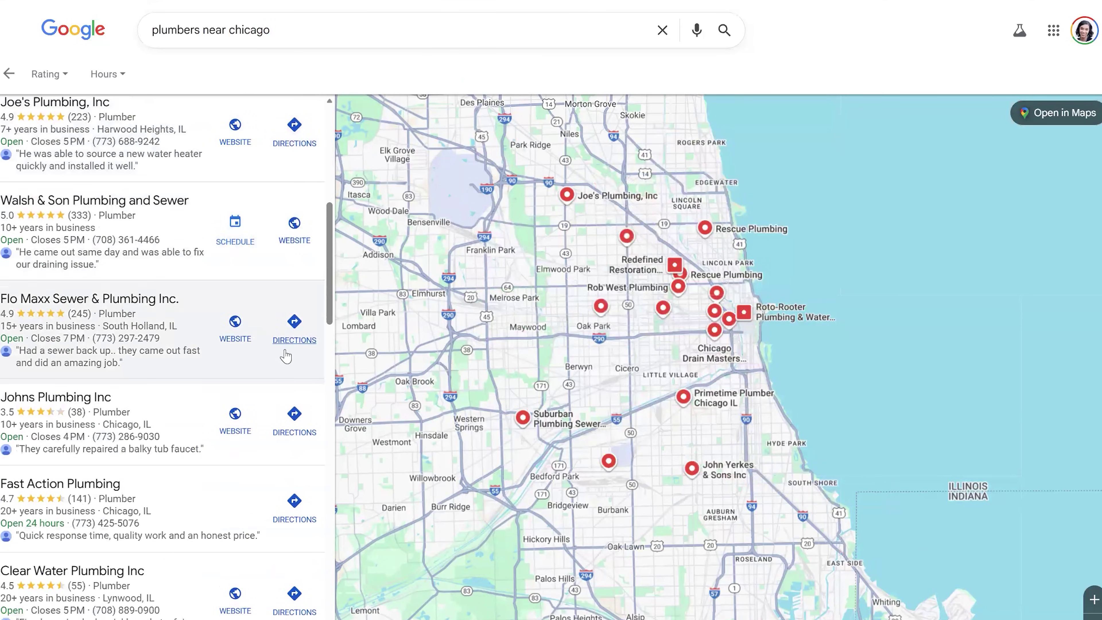
scroll(286, 355, "down", 4)
mouse_move(224, 352)
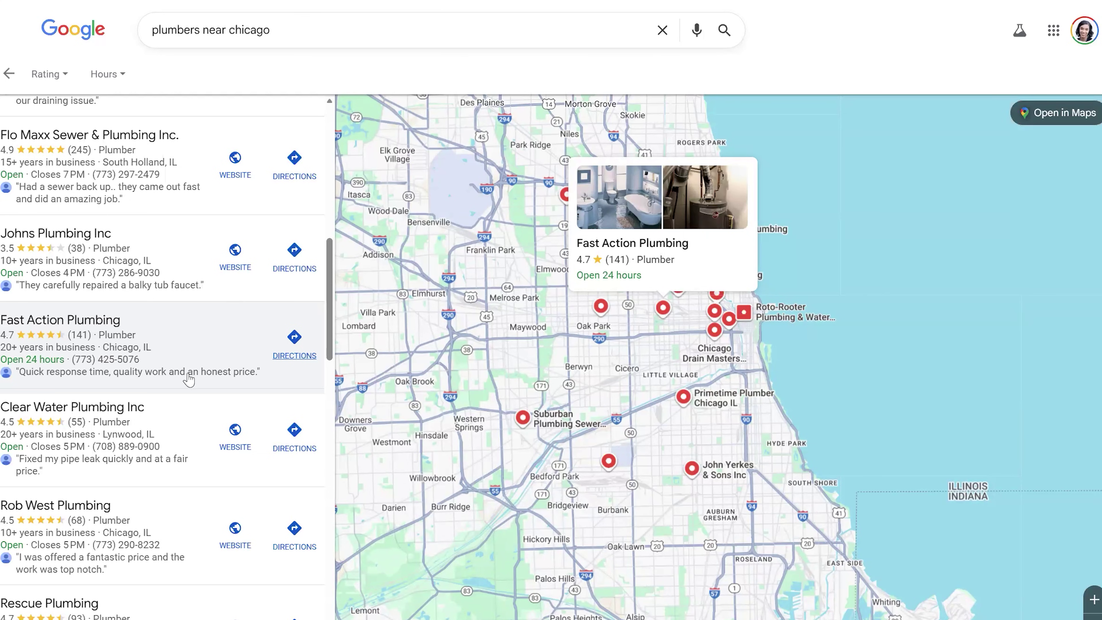
scroll(187, 376, "down", 6)
scroll(260, 456, "down", 6)
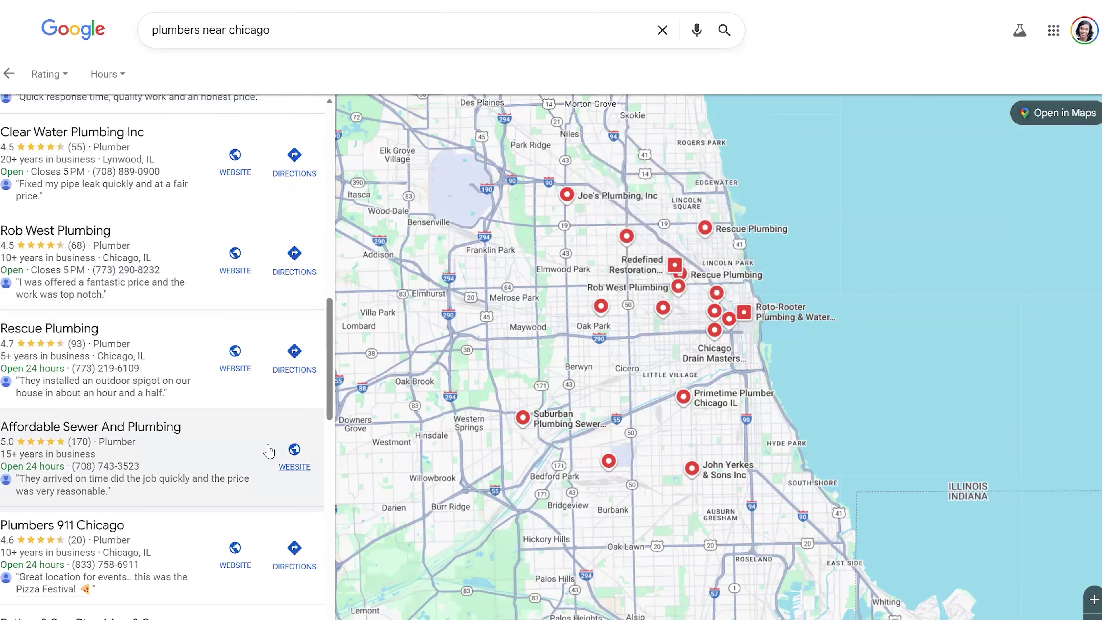
scroll(248, 379, "down", 1)
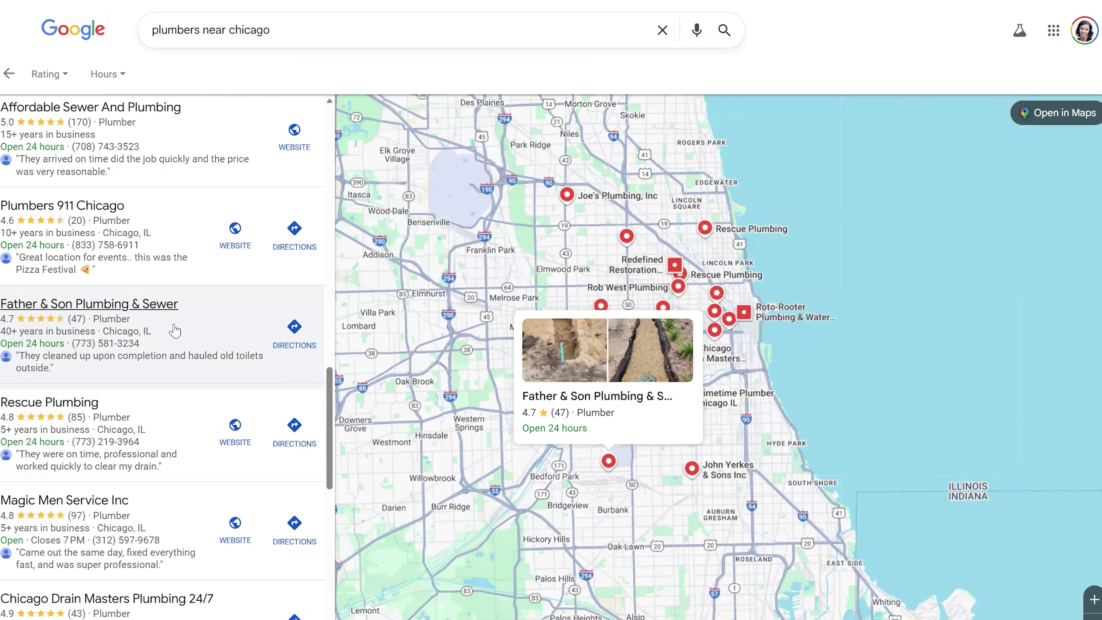
scroll(260, 319, "down", 1)
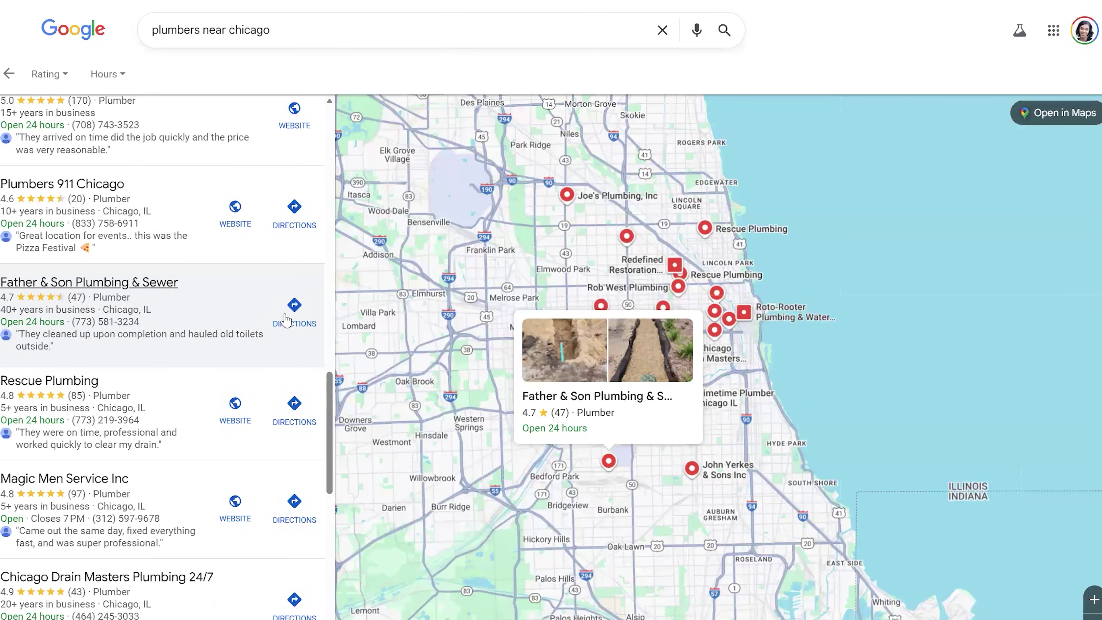
scroll(262, 332, "down", 3)
scroll(262, 334, "down", 3)
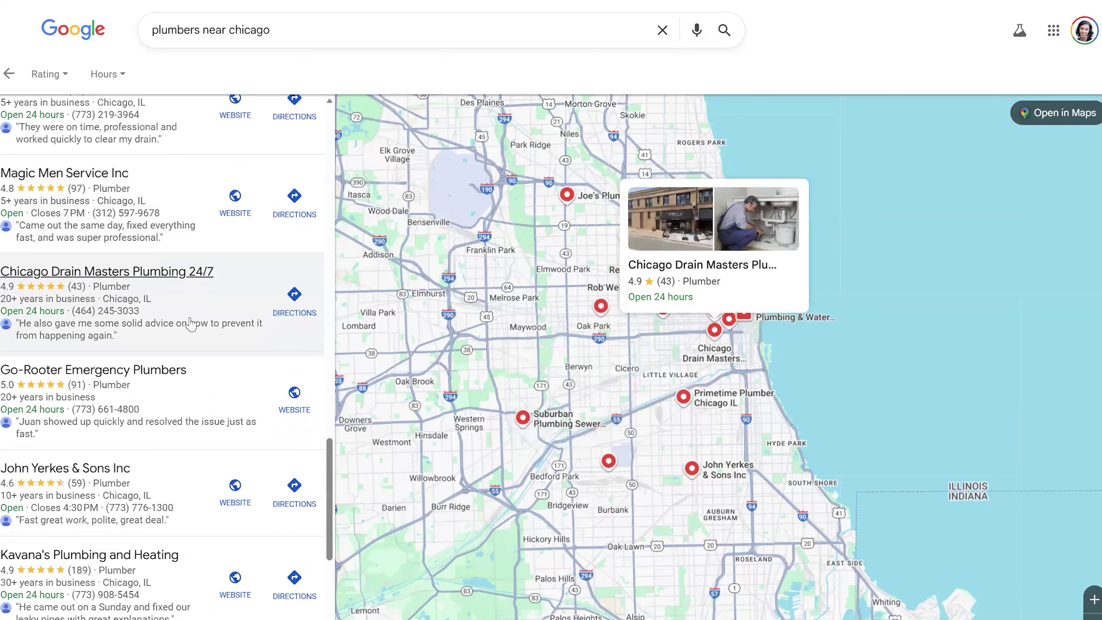
scroll(193, 330, "down", 3)
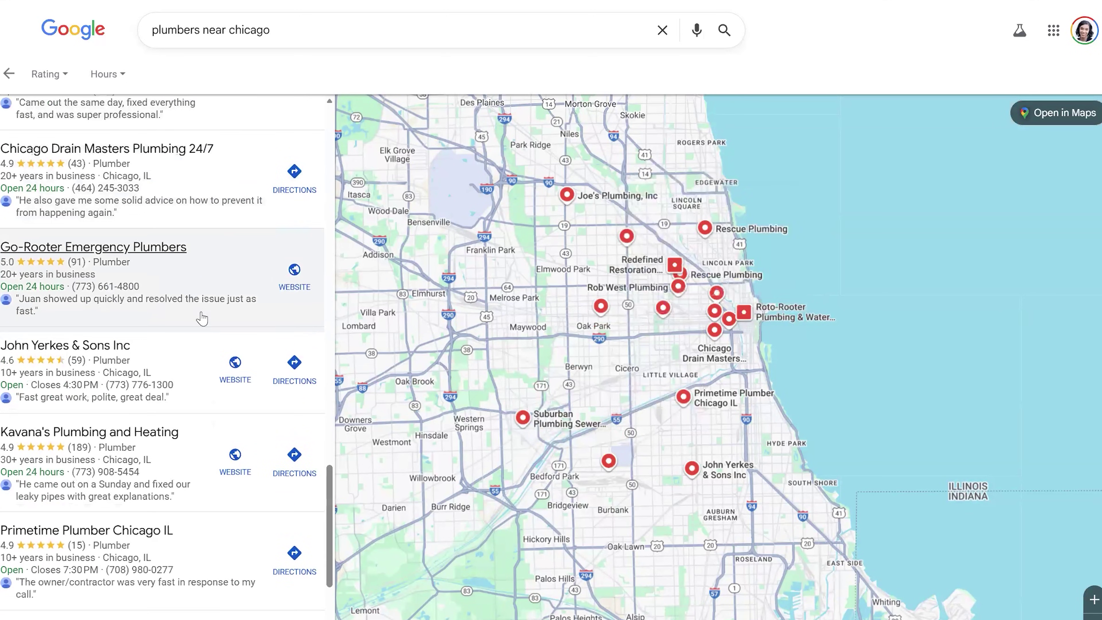
scroll(205, 318, "down", 6)
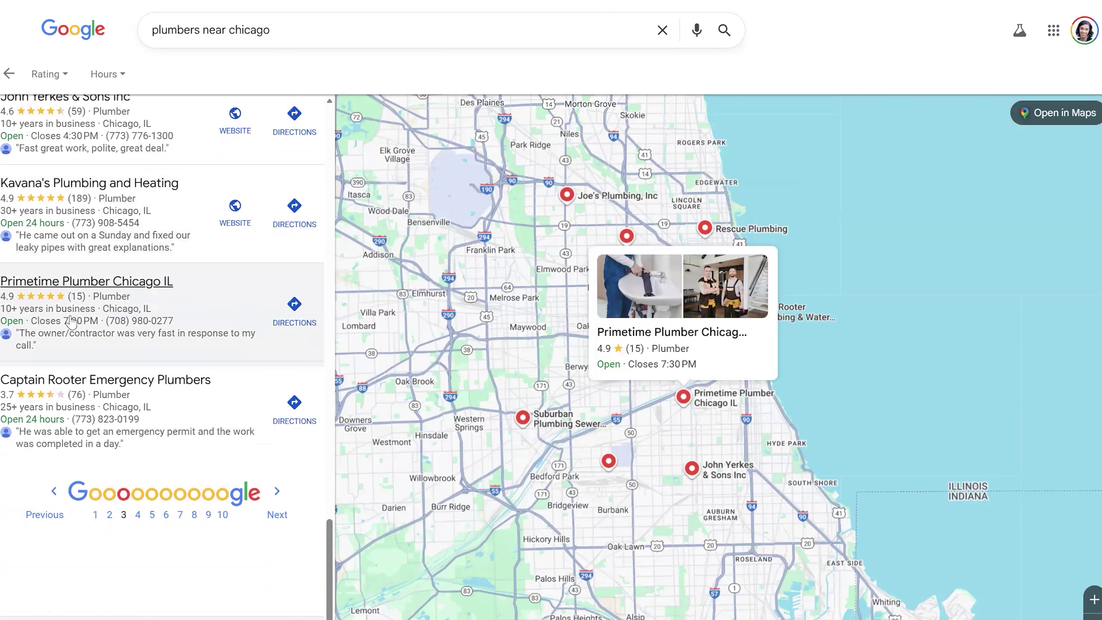
Step: Open Primetime Plumber Chicago IL, read its 4.9-star reviews, and select its business name
left_click(84, 282)
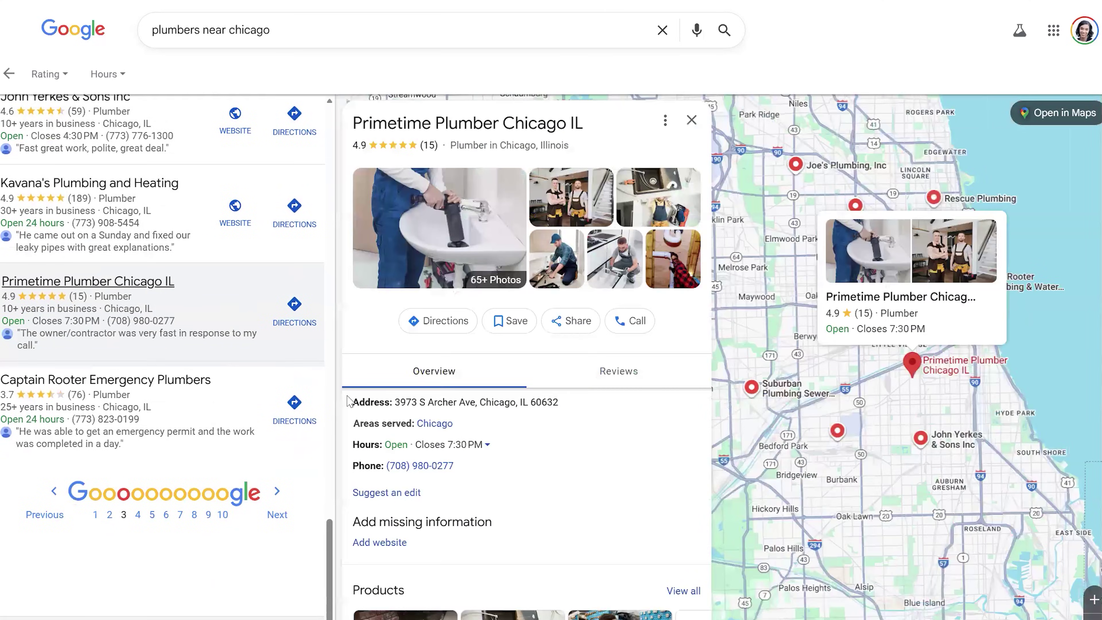
left_click(618, 372)
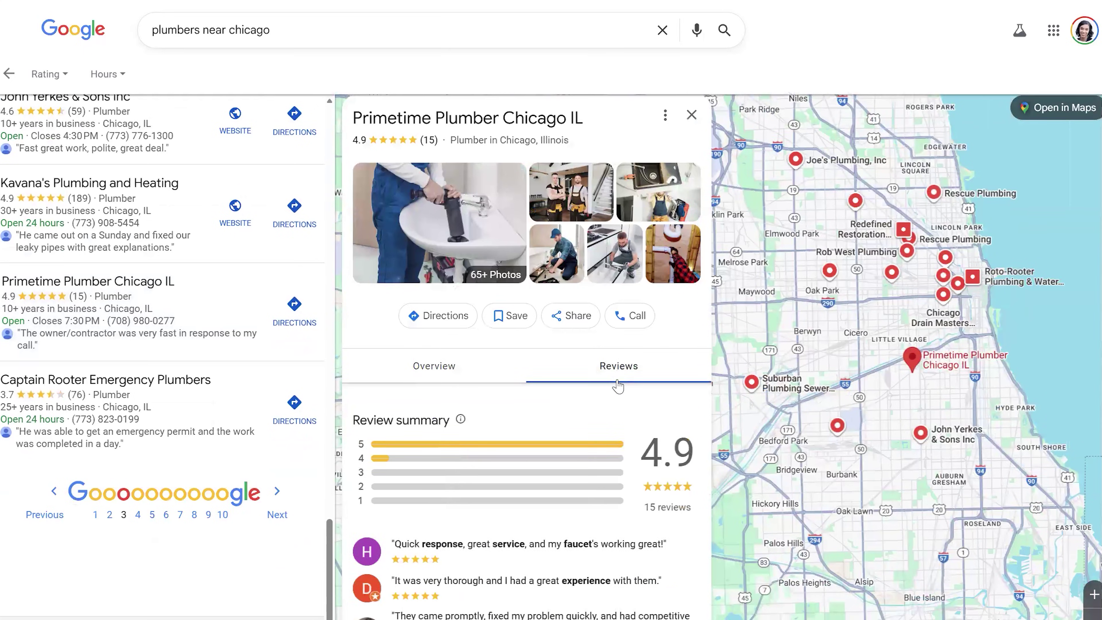
scroll(619, 387, "down", 6)
scroll(618, 390, "down", 6)
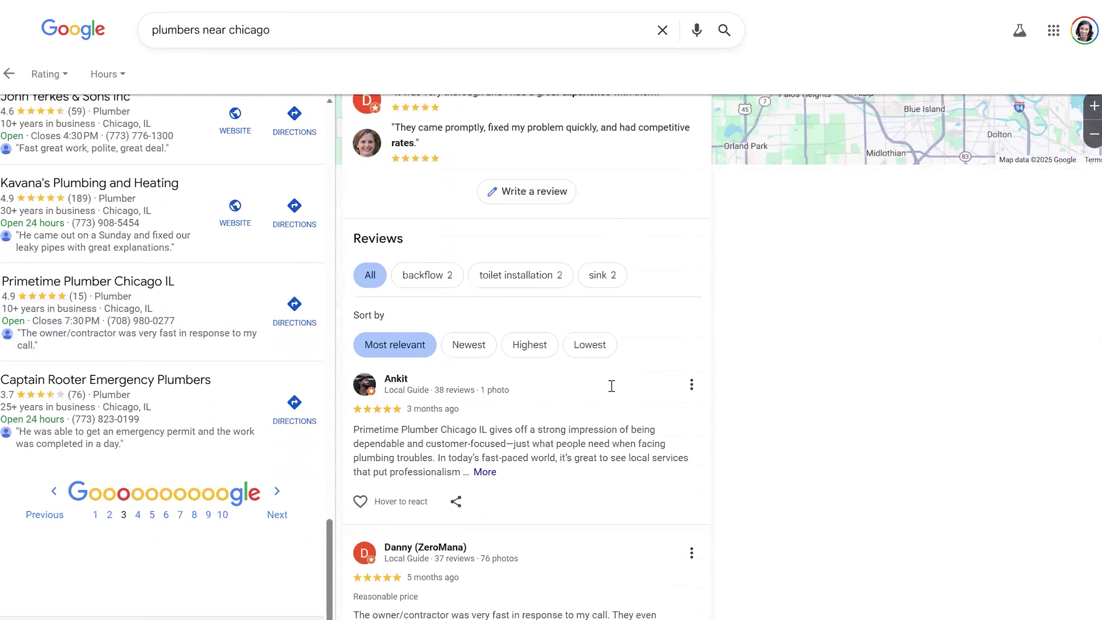
scroll(477, 458, "down", 2)
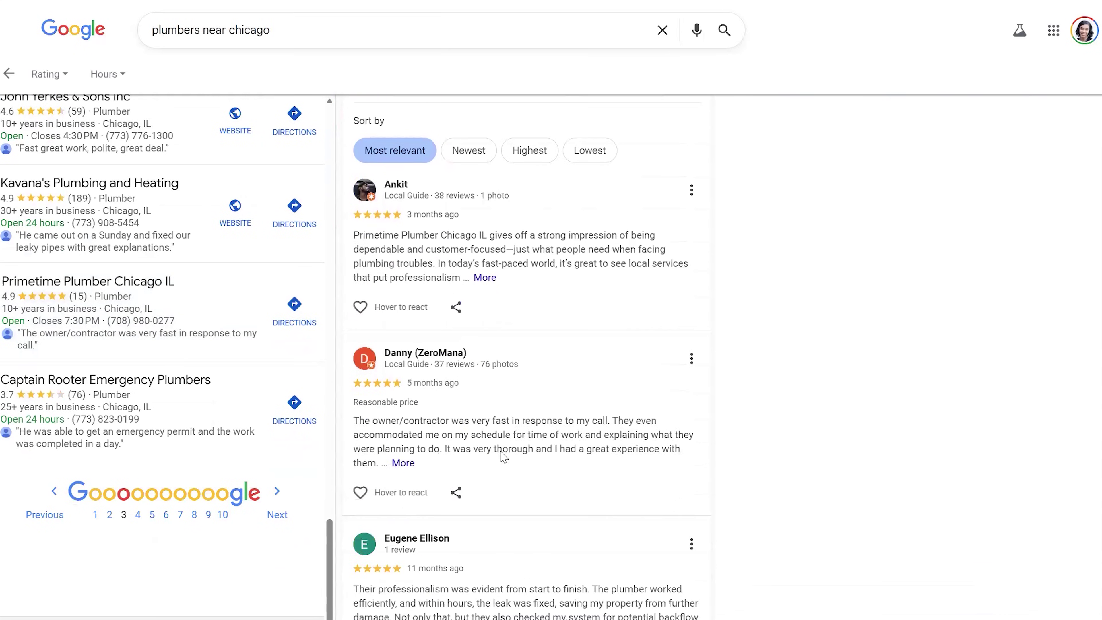
scroll(502, 455, "up", 15)
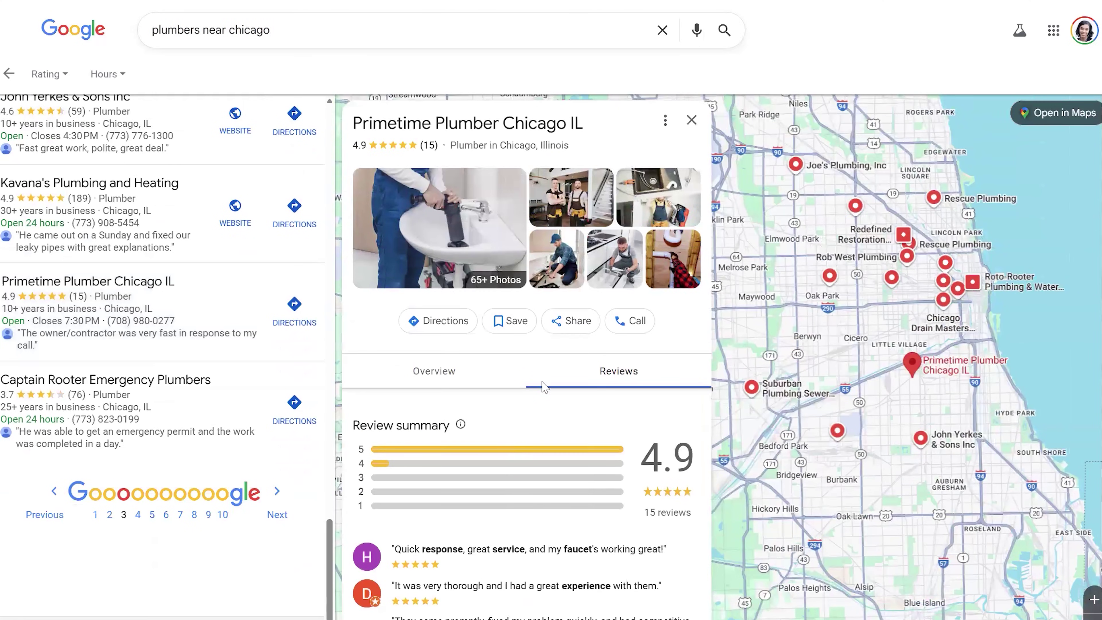
left_click_drag(597, 125, 345, 119)
key("ctrl+c")
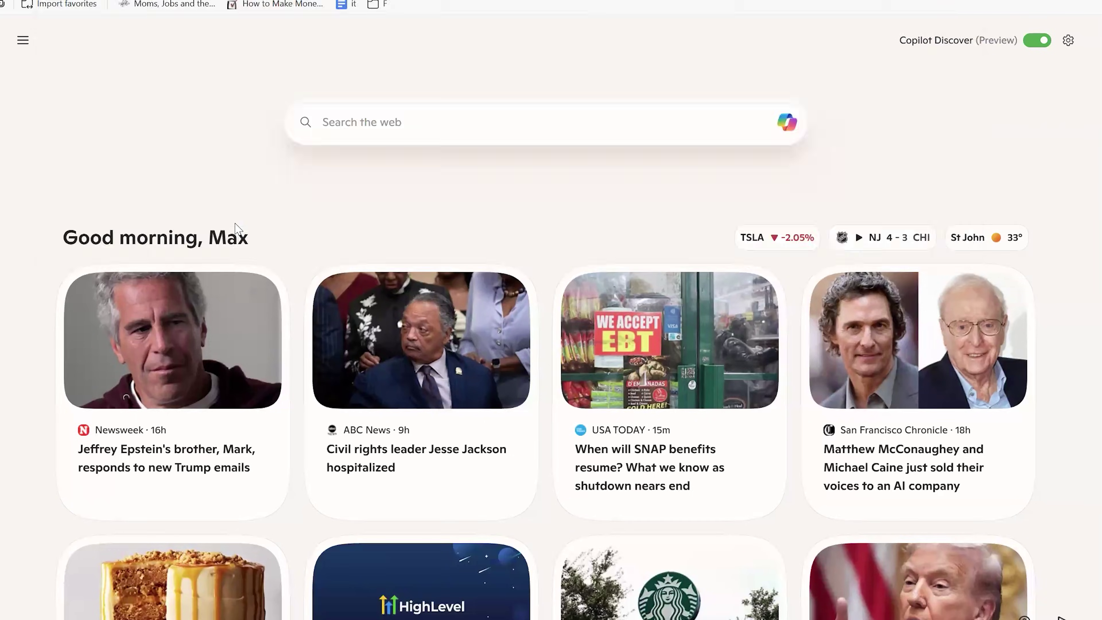
Step: Search the web for Primetime Plumber Chicago IL, then switch to the HighLevel browser window
key("ctrl+v")
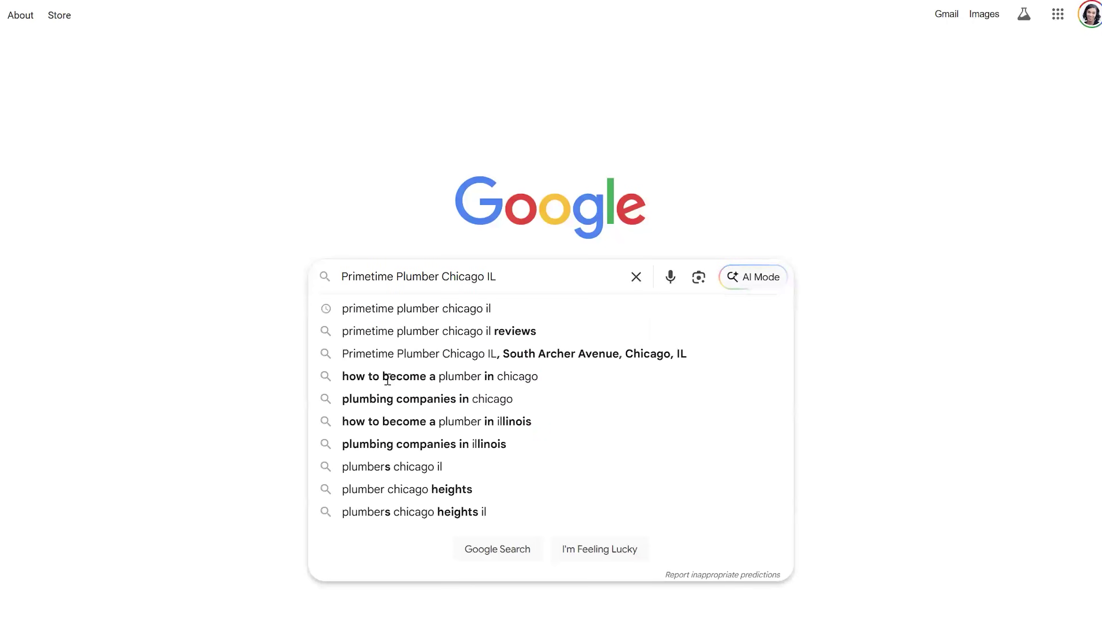
key("Return")
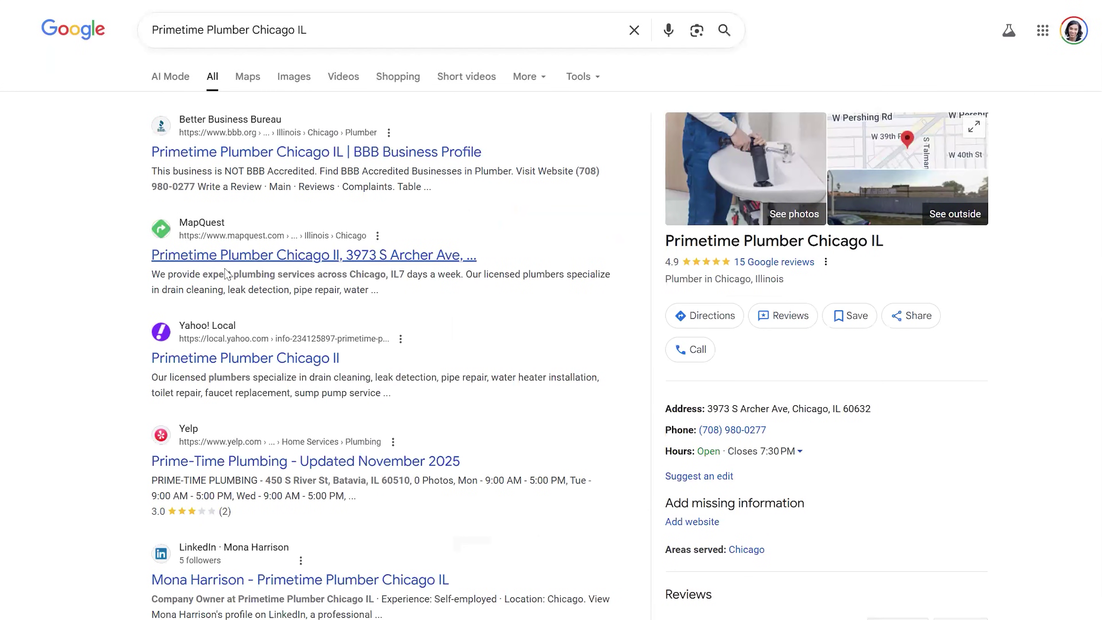
scroll(224, 396, "down", 6)
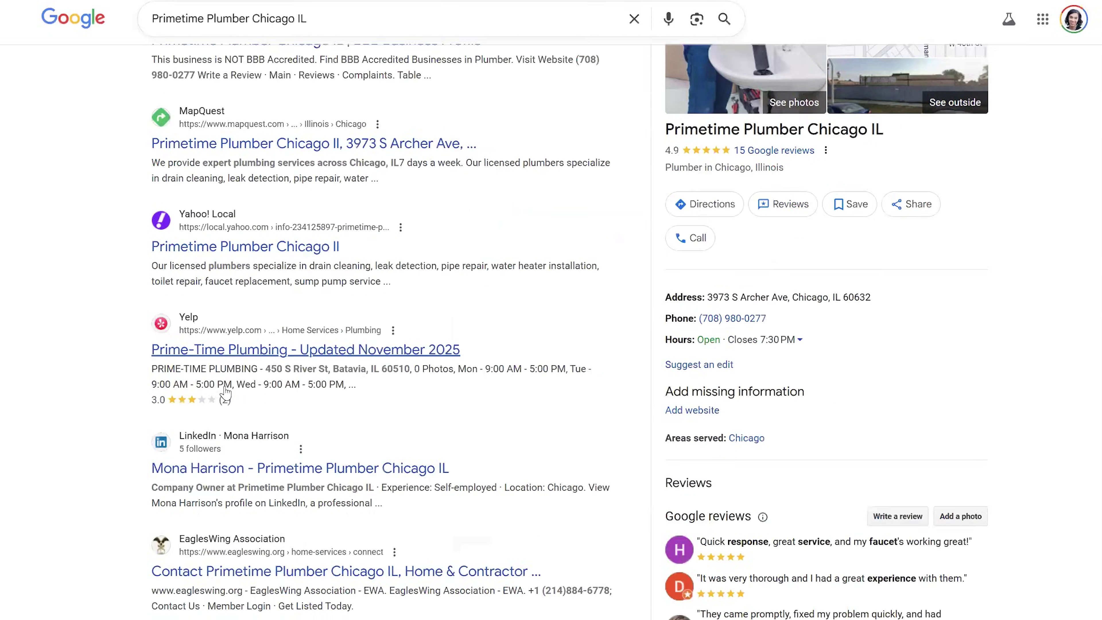
scroll(273, 411, "down", 5)
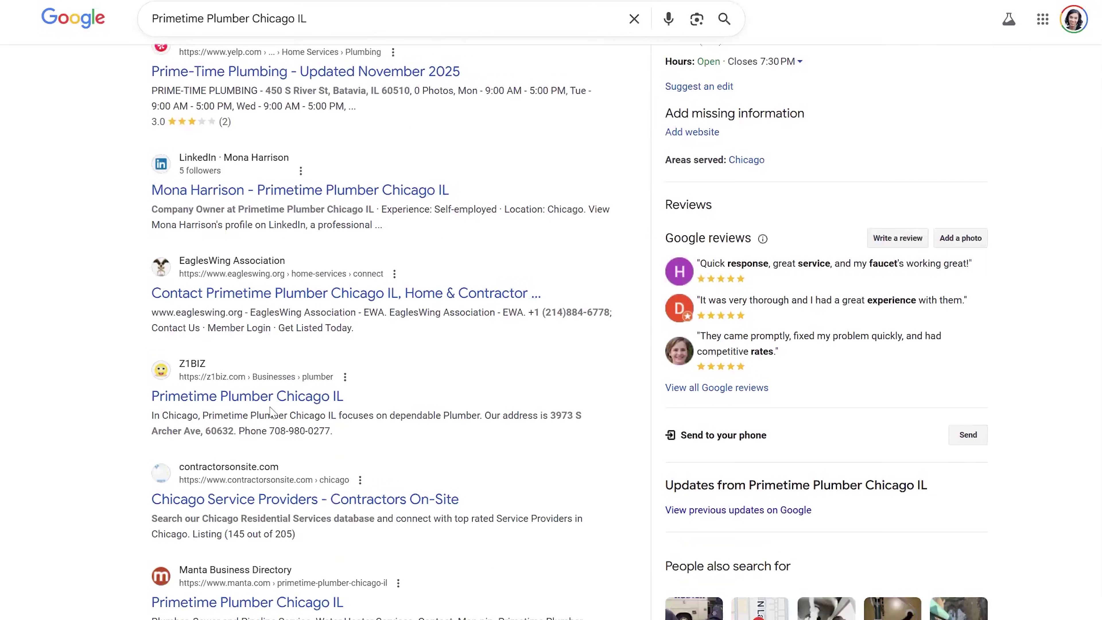
scroll(293, 407, "up", 11)
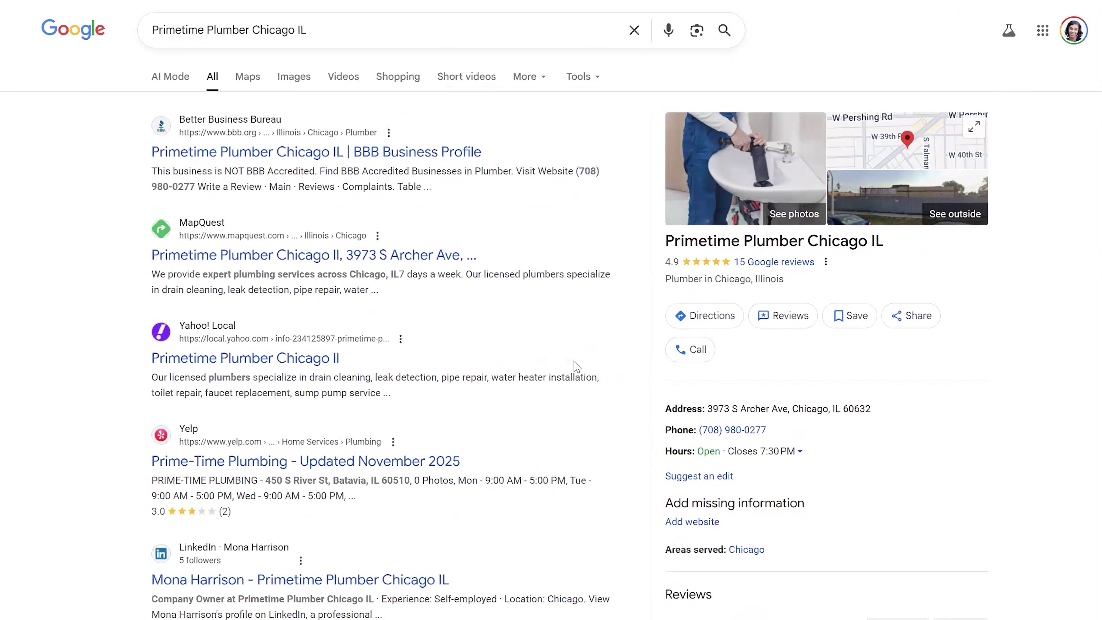
mouse_move(568, 619)
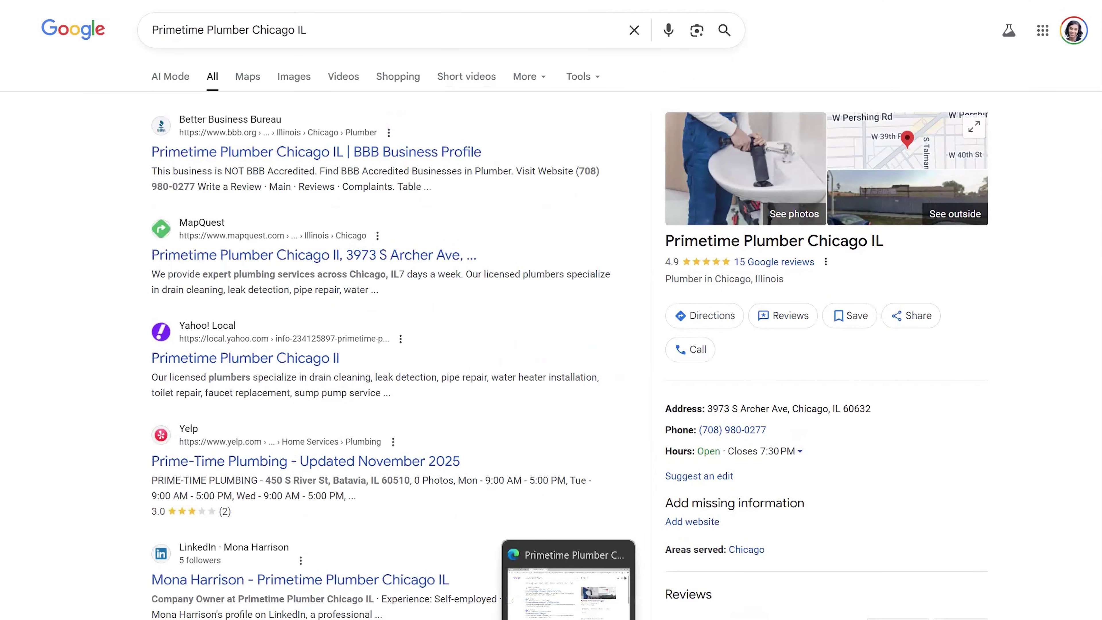
left_click(569, 599)
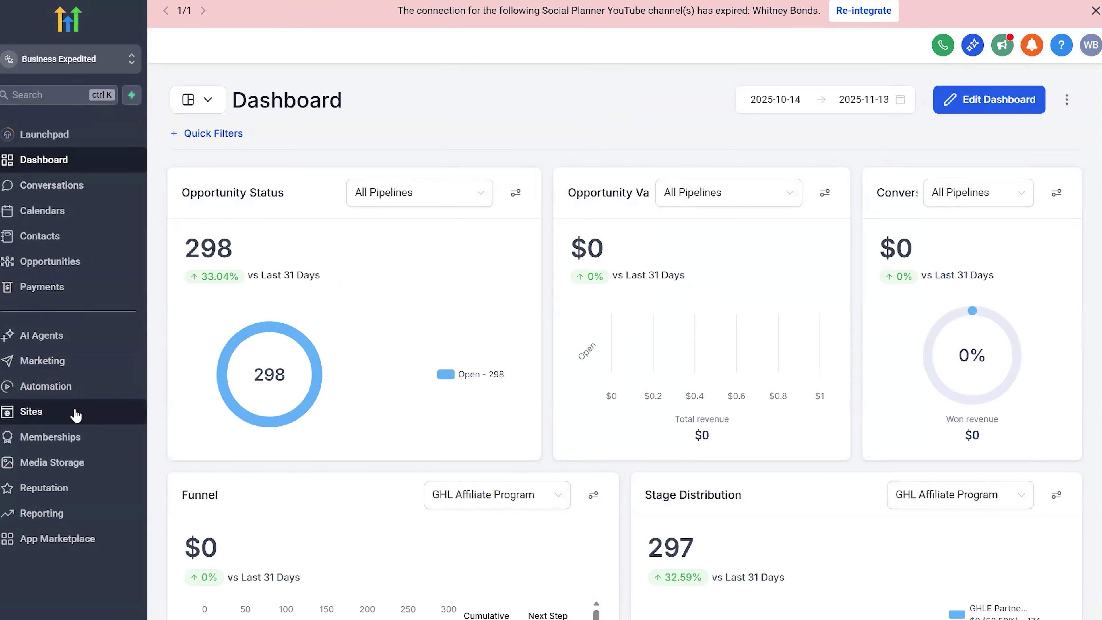
Step: Go to the Sites area showing the Business Expedited Funnels list
left_click(75, 415)
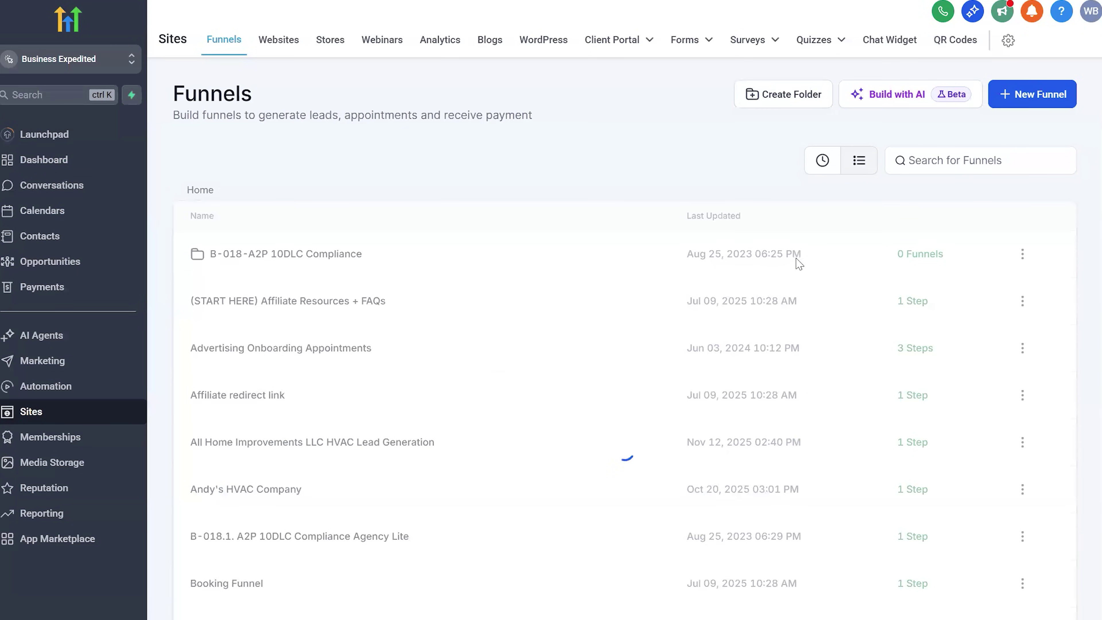
Step: Start a new AI-built funnel page and put the Ask AI panel in Build mode
left_click(914, 94)
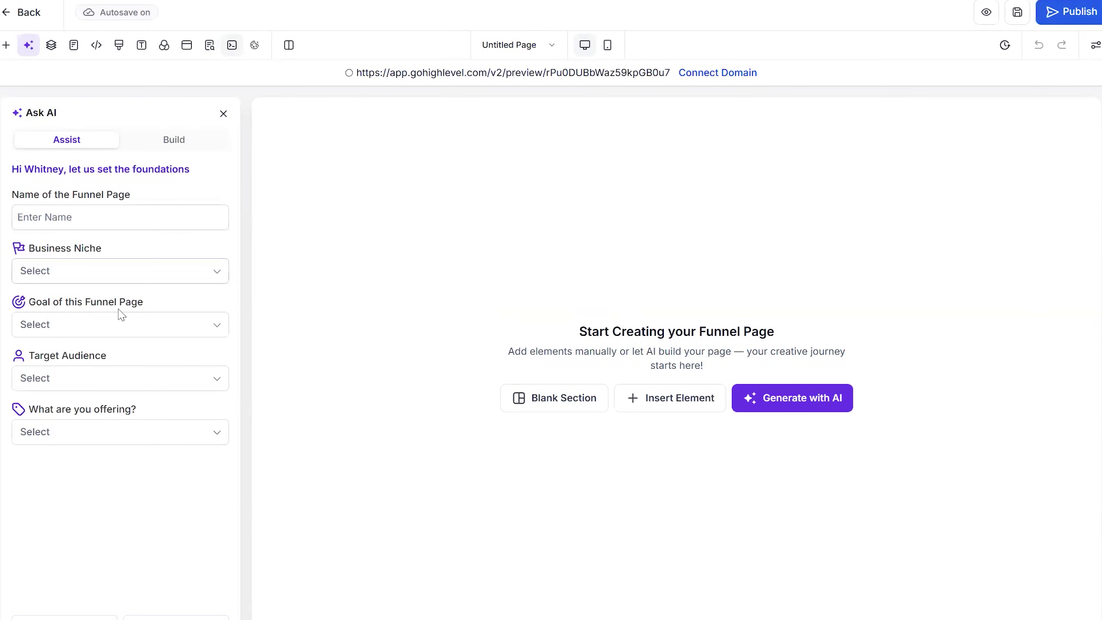
left_click(189, 143)
left_click(103, 339)
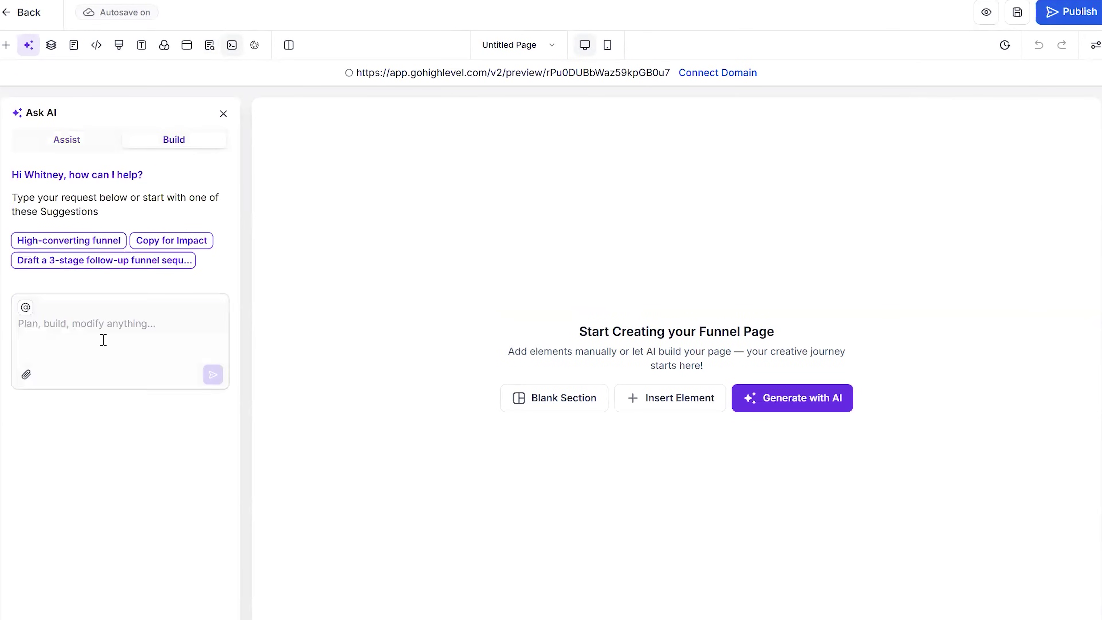
left_click(560, 570)
mouse_move(474, 617)
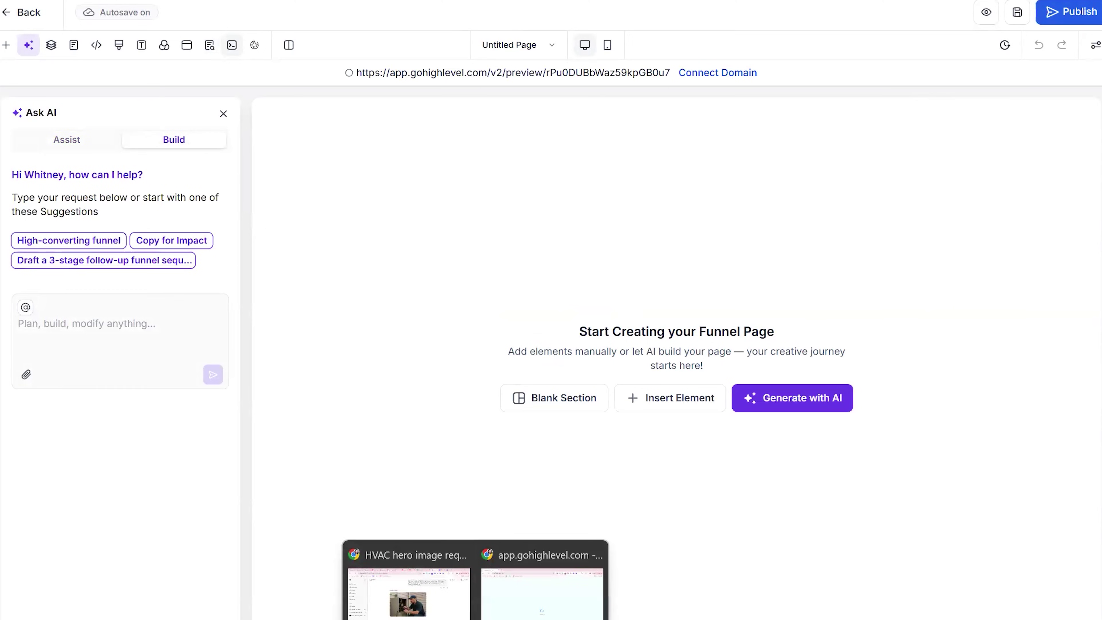
Step: Copy the full ClearFlow Plumbing website prompt from ChatGPT's Build and Sell Websites chat
left_click(417, 614)
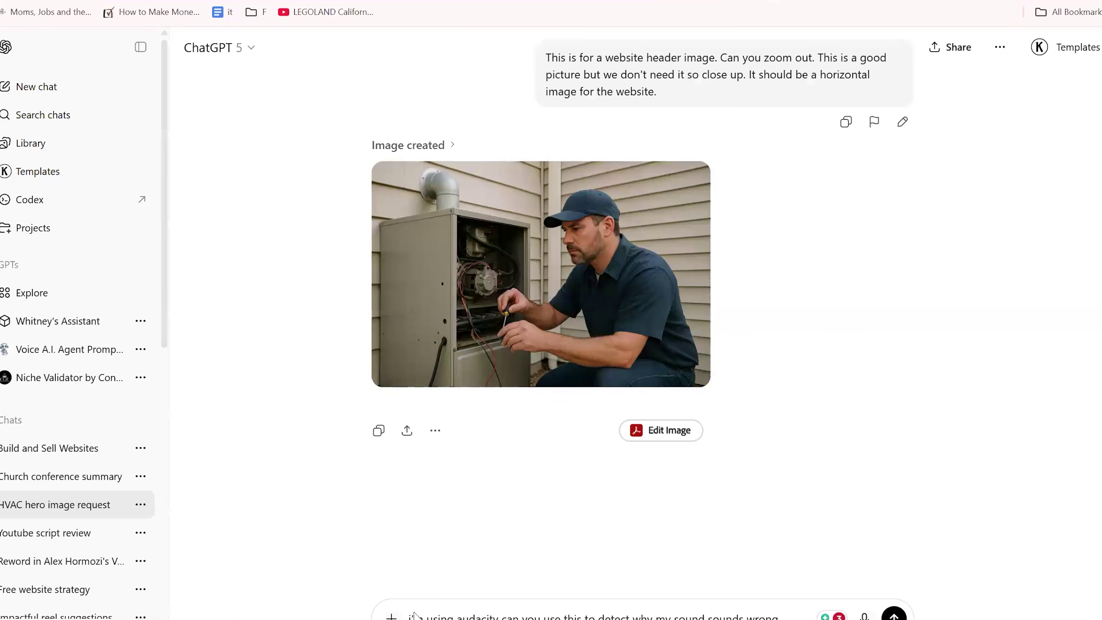
left_click(62, 440)
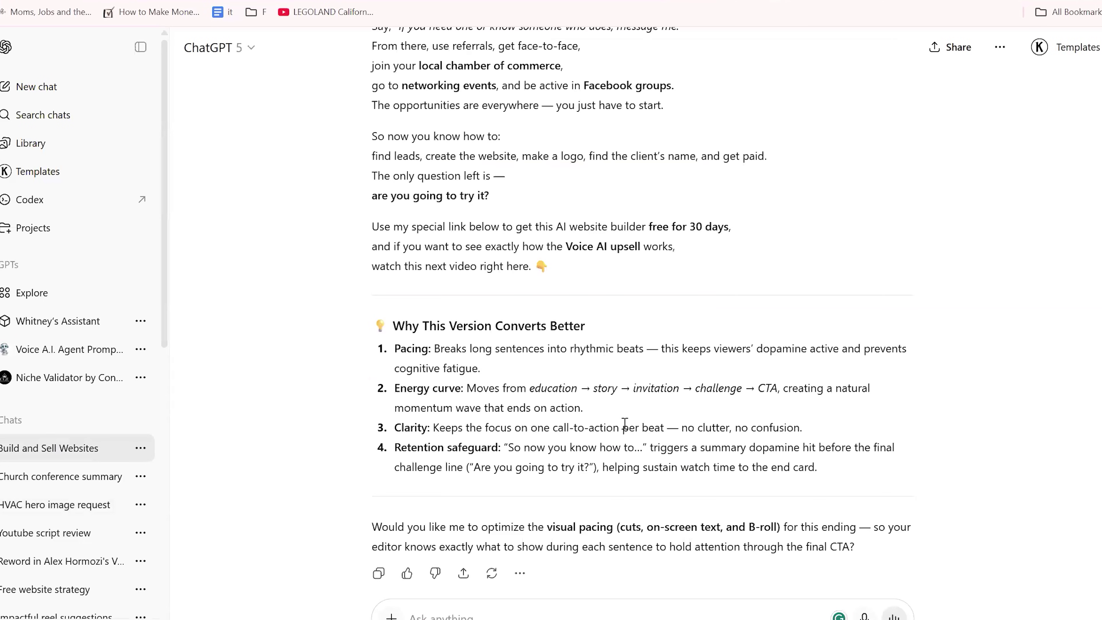
scroll(625, 428, "up", 10)
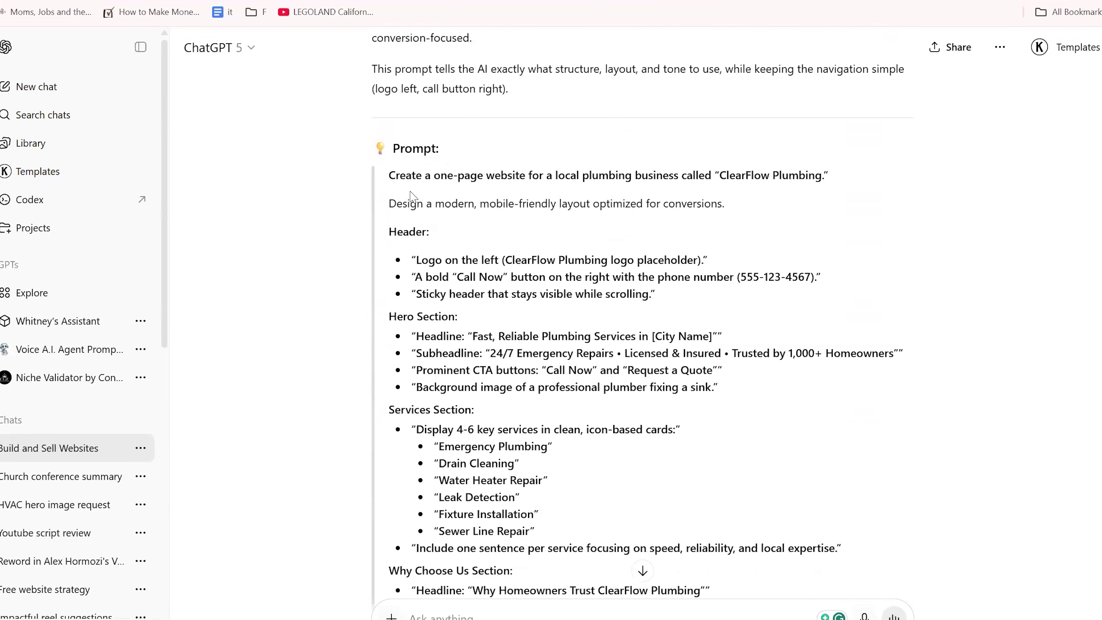
left_click_drag(411, 196, 641, 573)
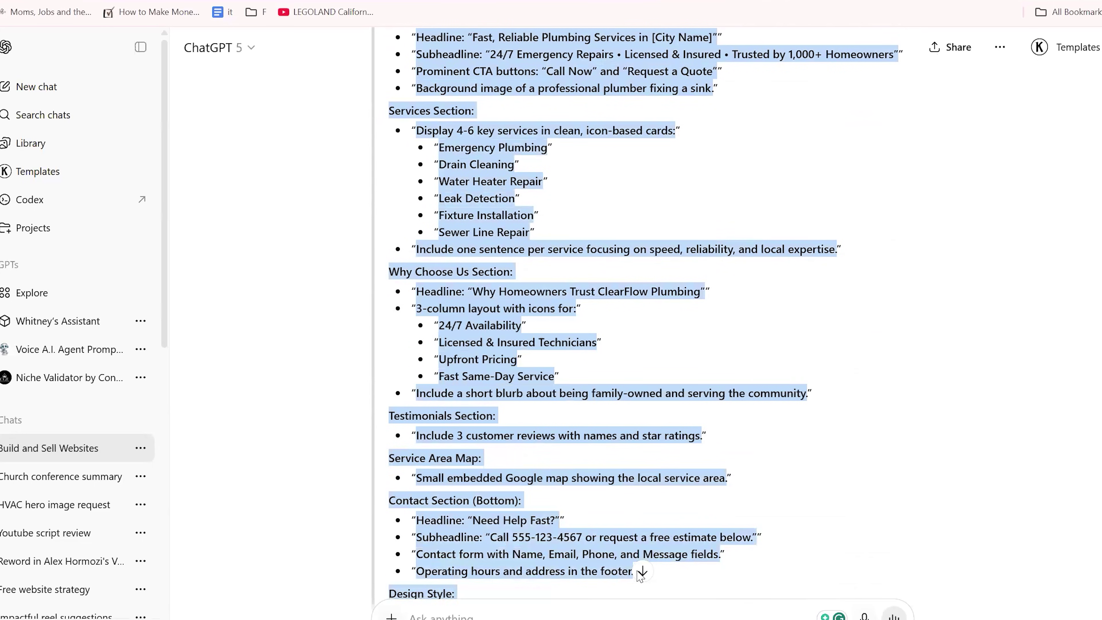
left_click_drag(640, 616, 674, 347)
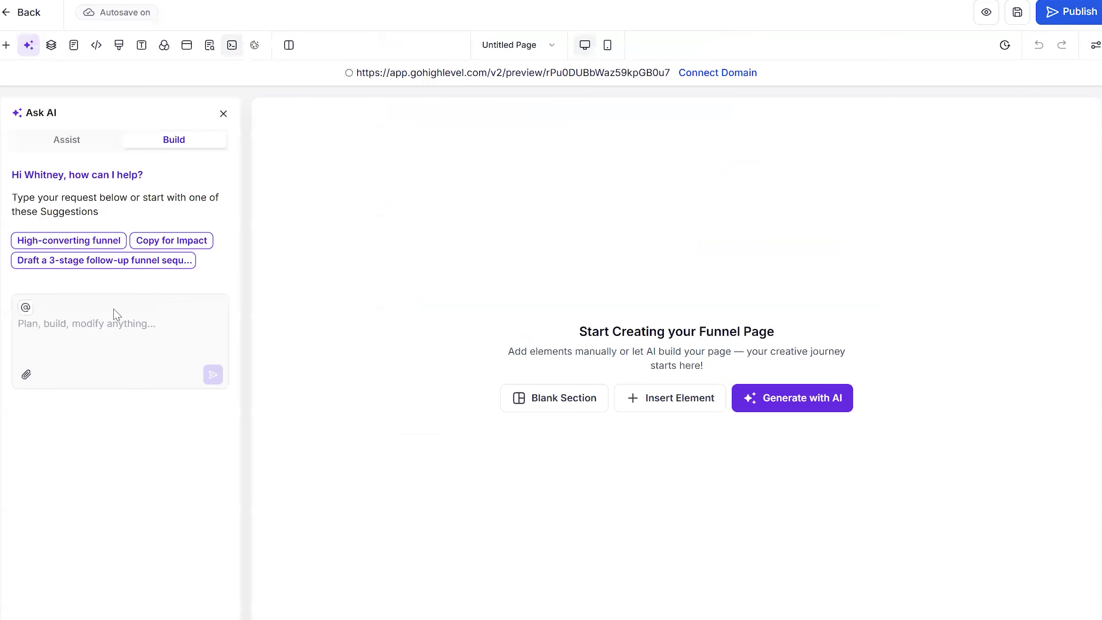
left_click(108, 322)
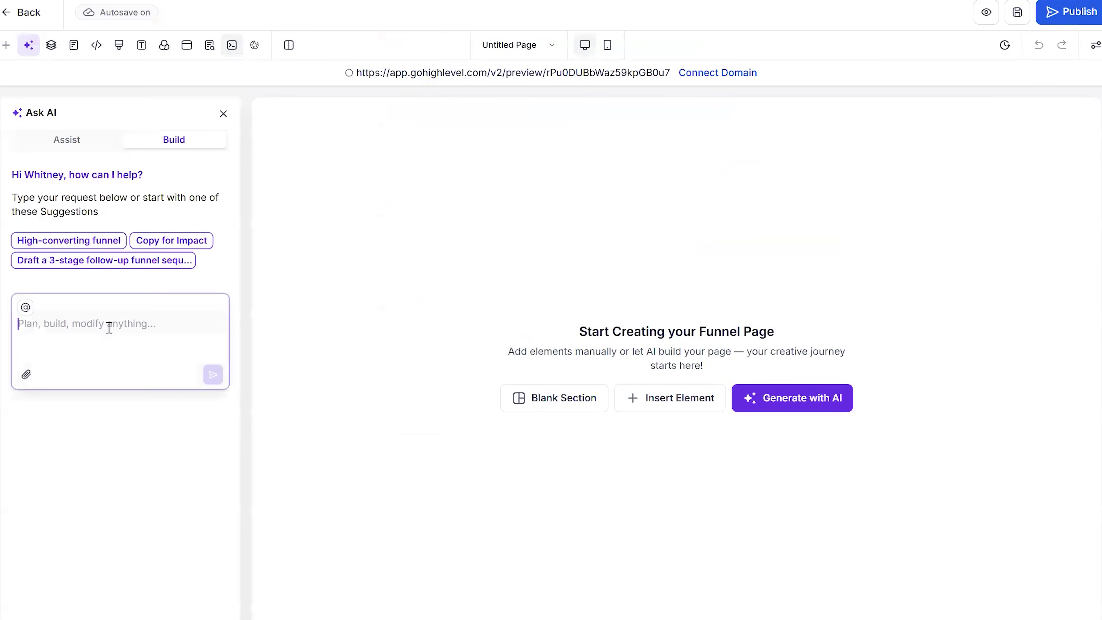
Step: Paste the ClearFlow Plumbing website prompt into the Ask AI request box
key("ctrl+v")
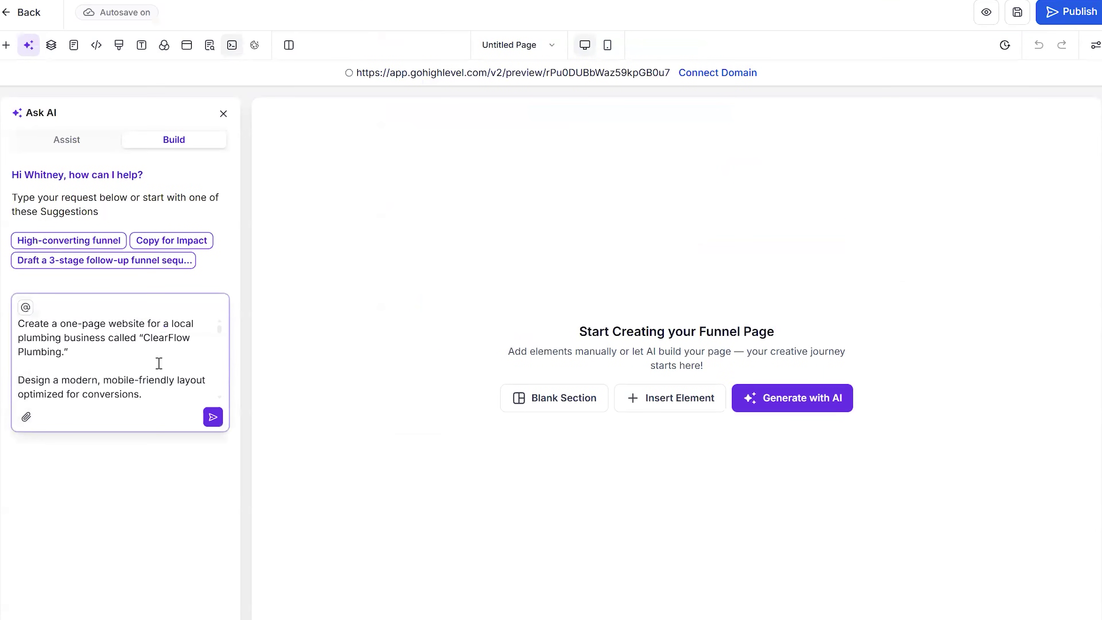
scroll(152, 371, "down", 3)
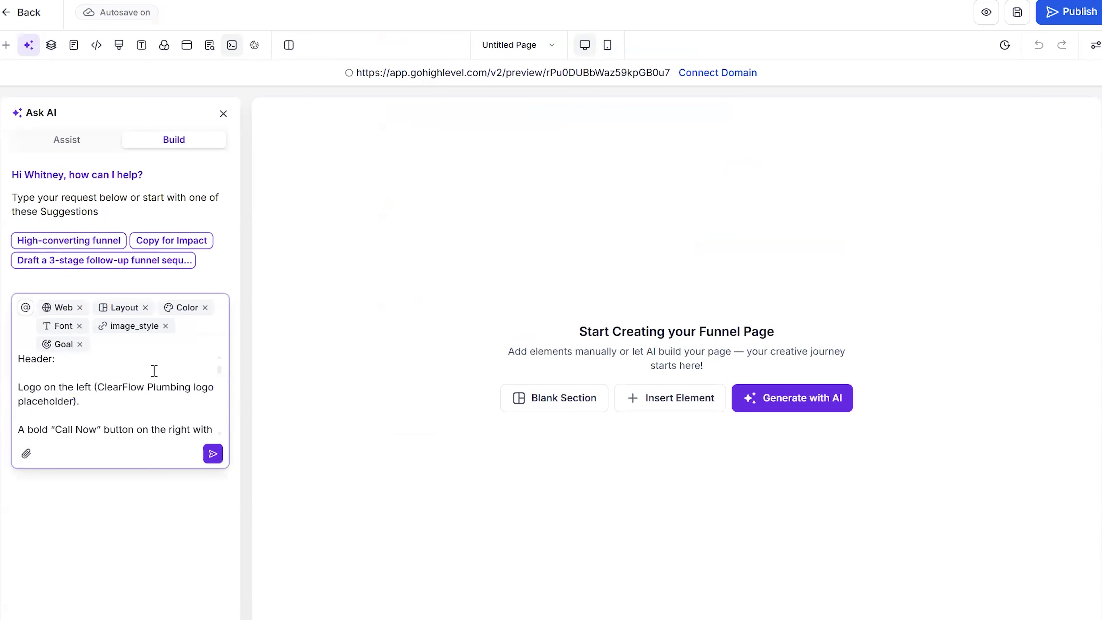
scroll(128, 386, "up", 1)
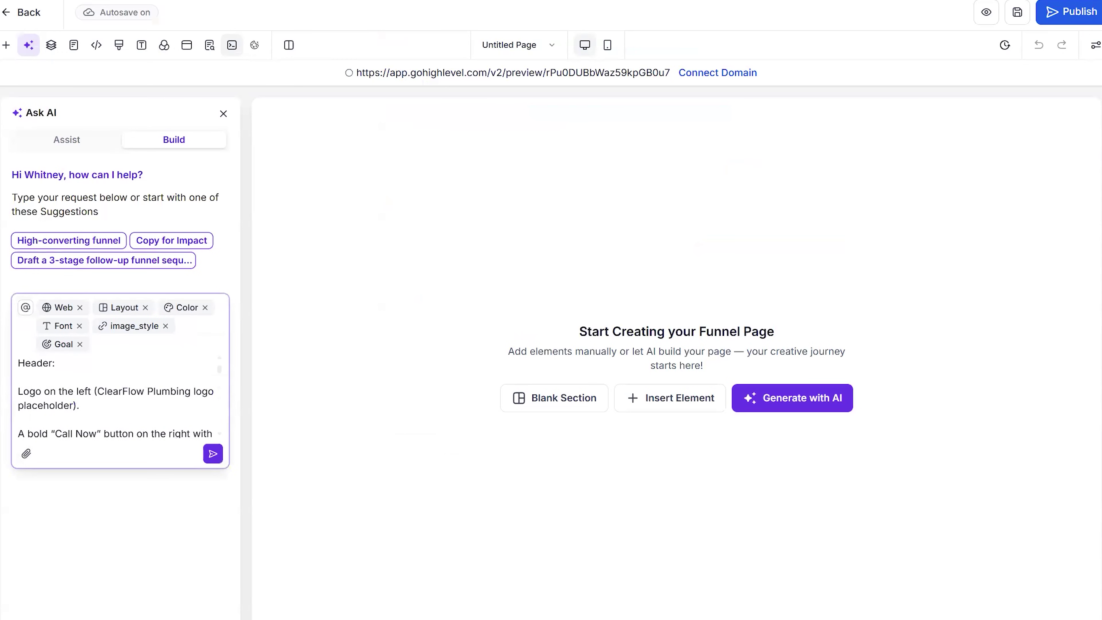
Step: Swap in the plumber's real phone number from Google and send the build request
left_click(475, 619)
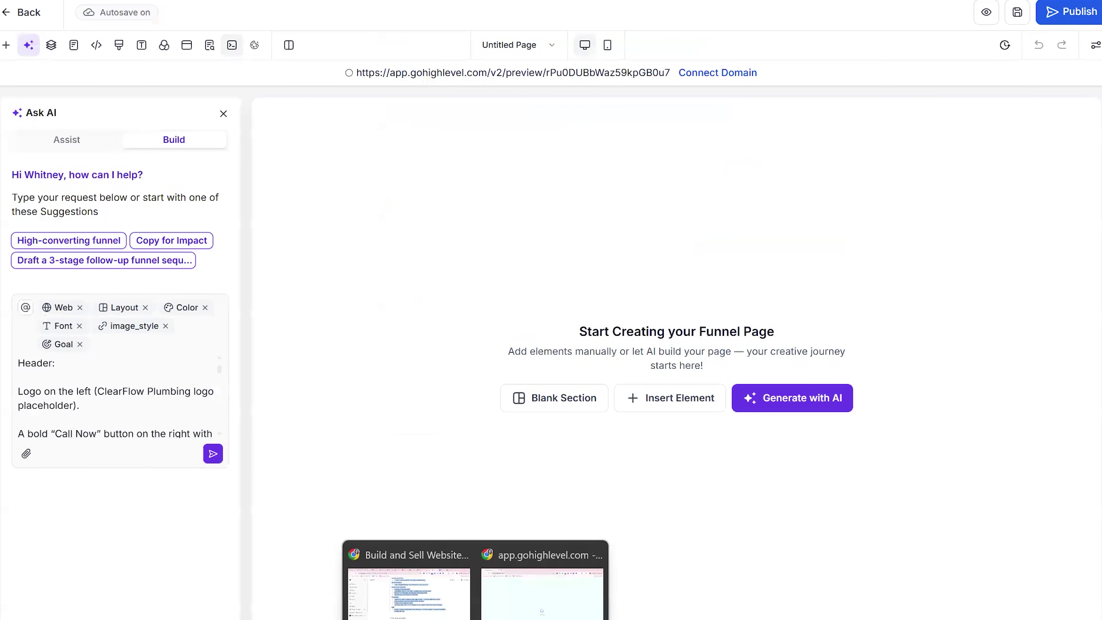
key("ctrl+Tab")
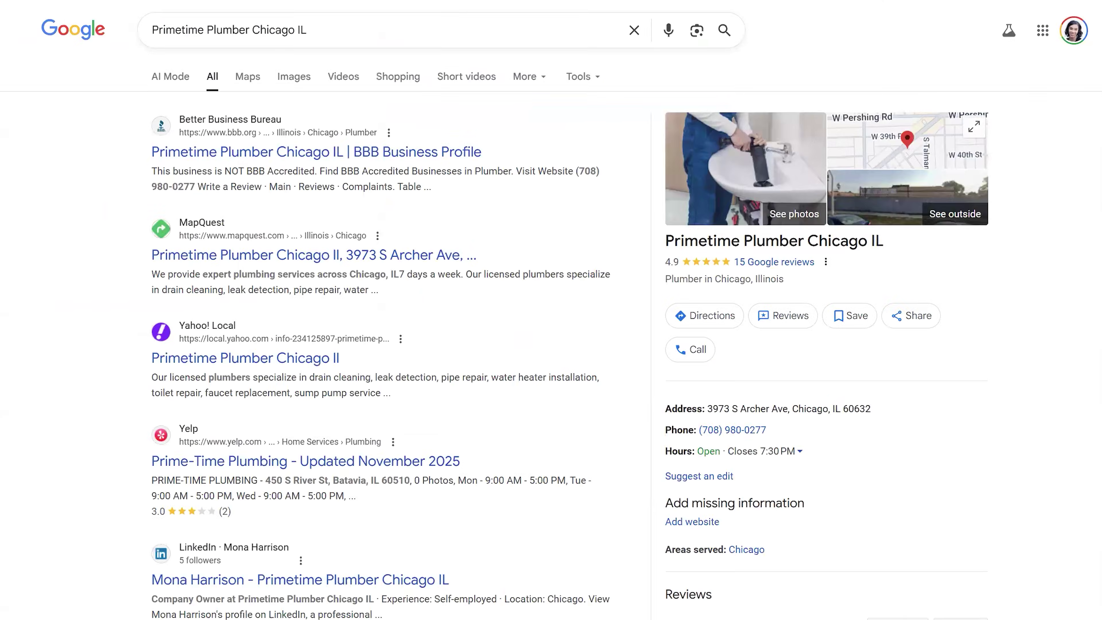
key("alt+Tab")
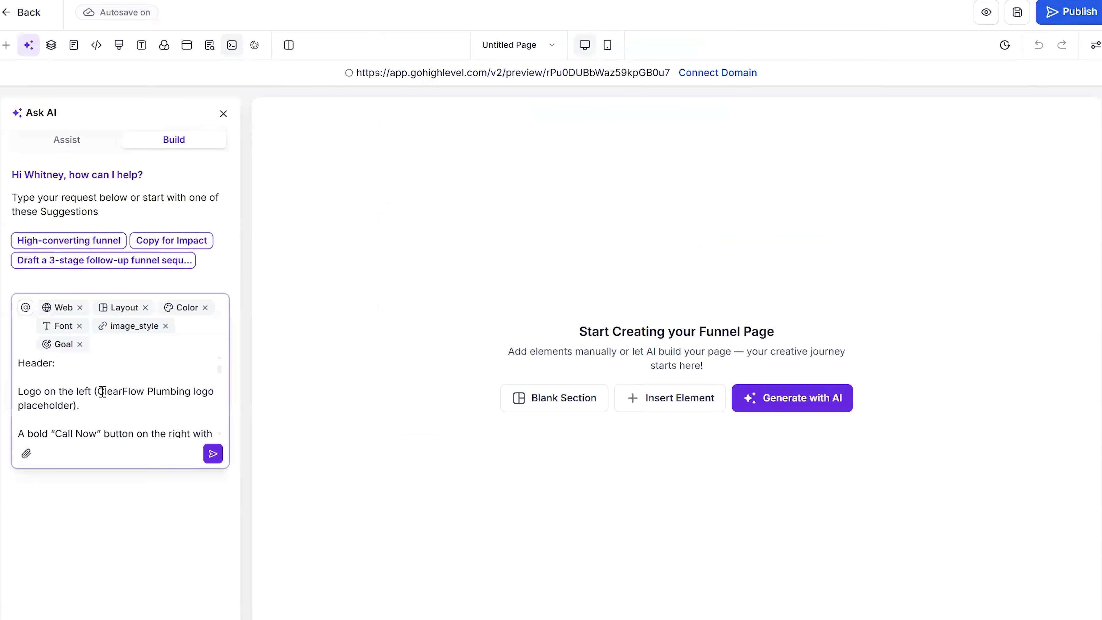
double_click(133, 393)
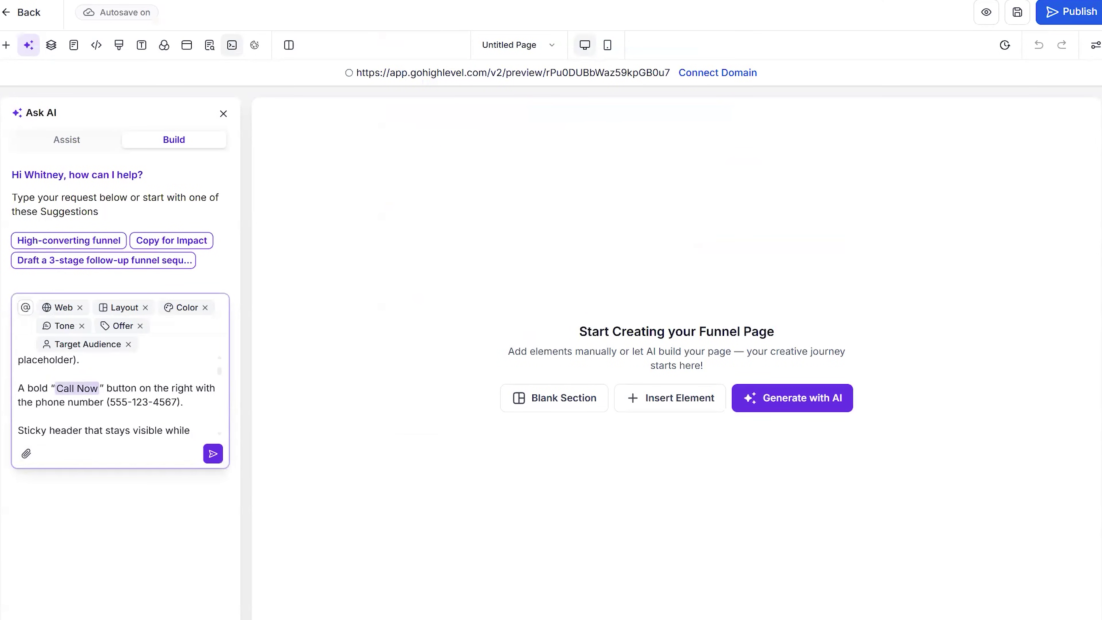
key("alt+Tab")
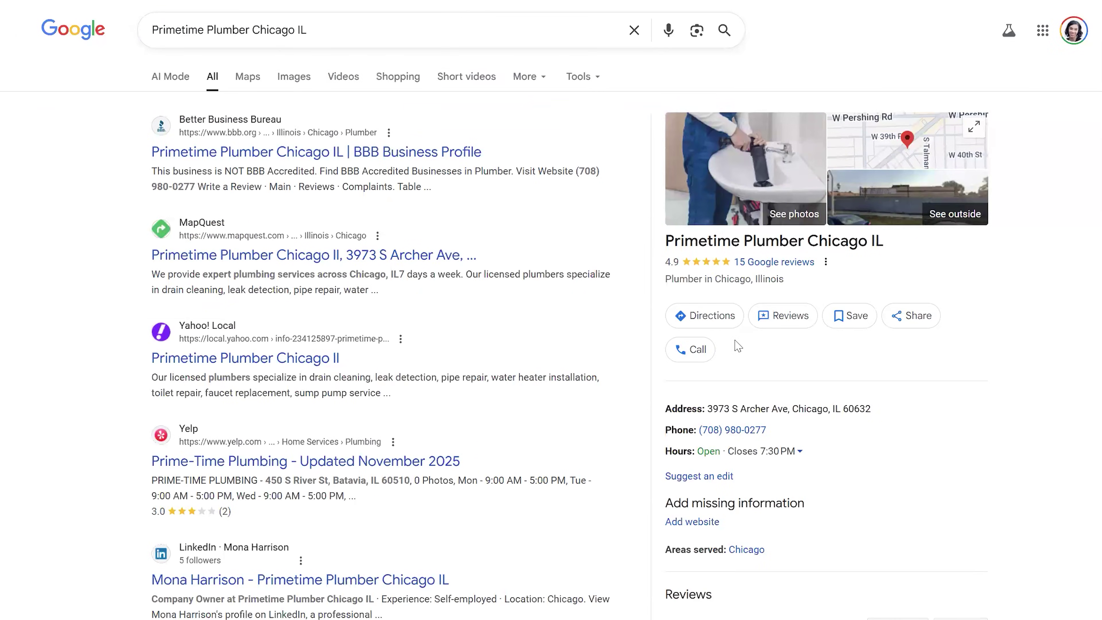
left_click_drag(767, 430, 699, 430)
key("alt+Tab")
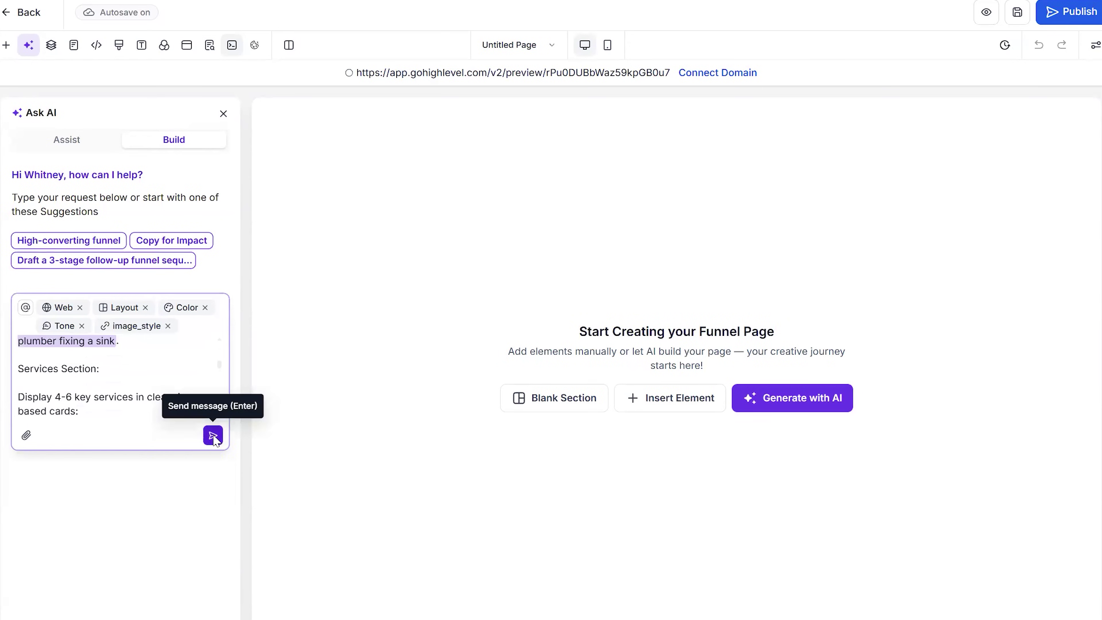
left_click(213, 435)
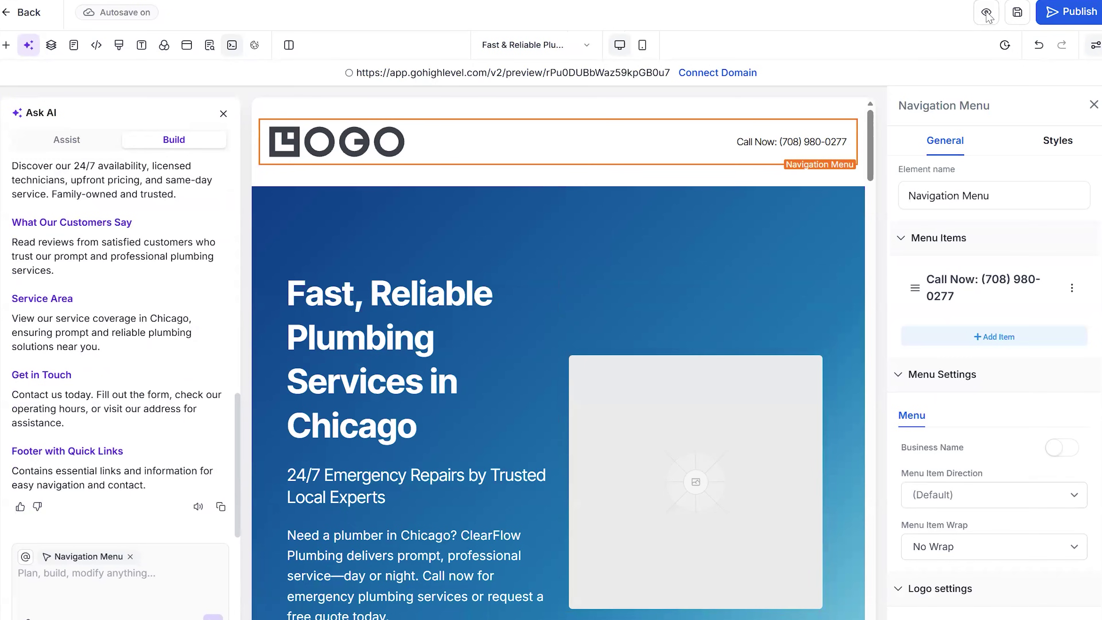
Step: Preview the generated ClearFlow Plumbing page full-screen
left_click(987, 14)
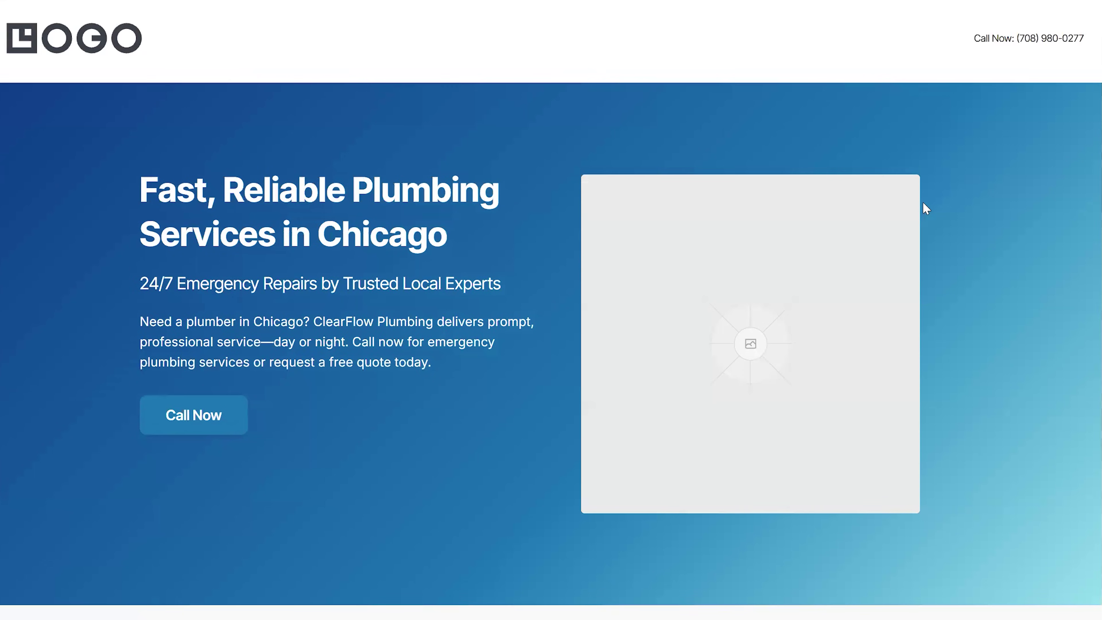
scroll(923, 203, "down", 8)
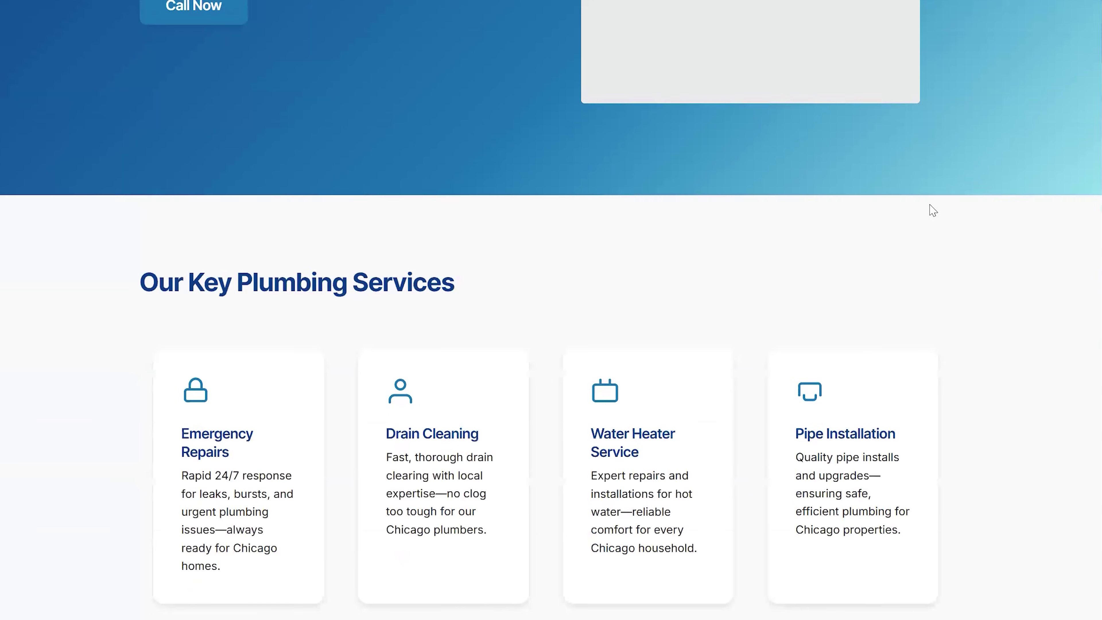
scroll(932, 211, "down", 10)
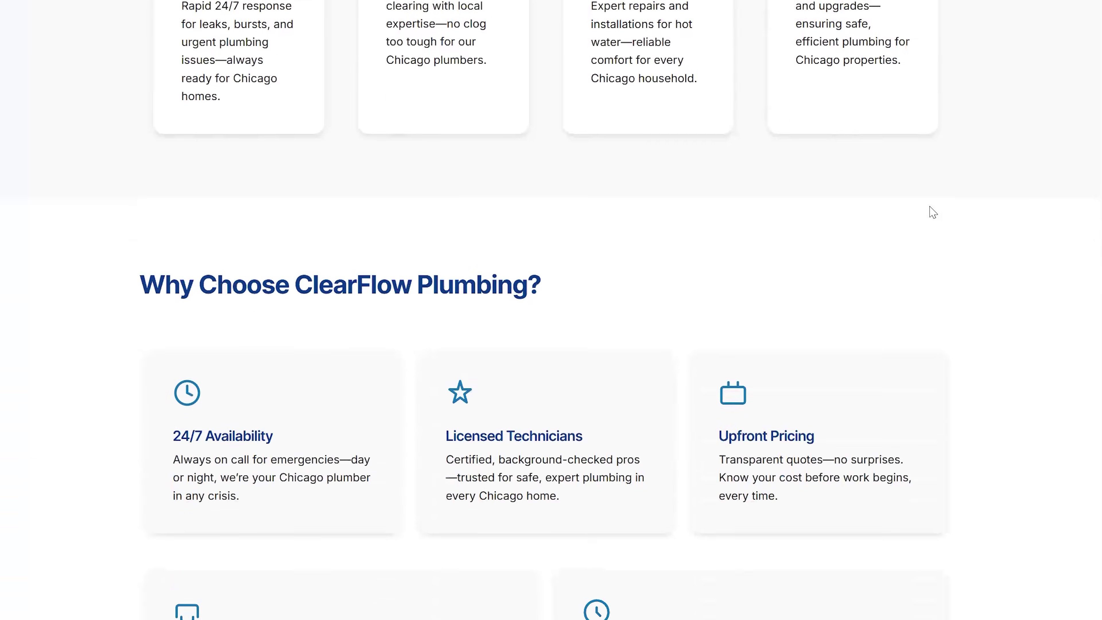
scroll(932, 213, "down", 15)
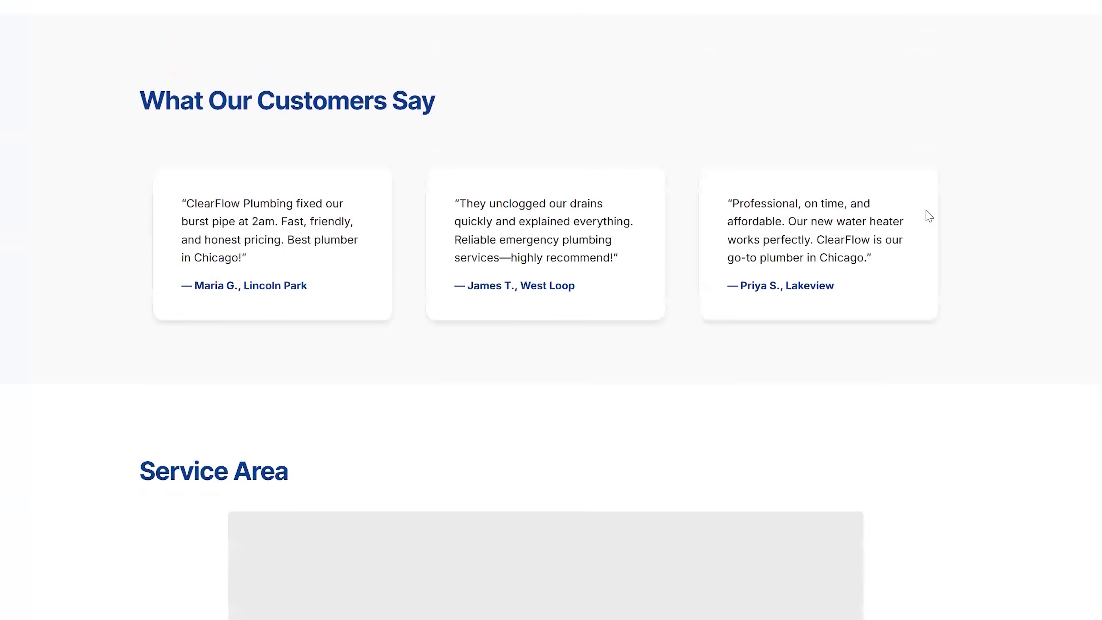
scroll(928, 216, "down", 19)
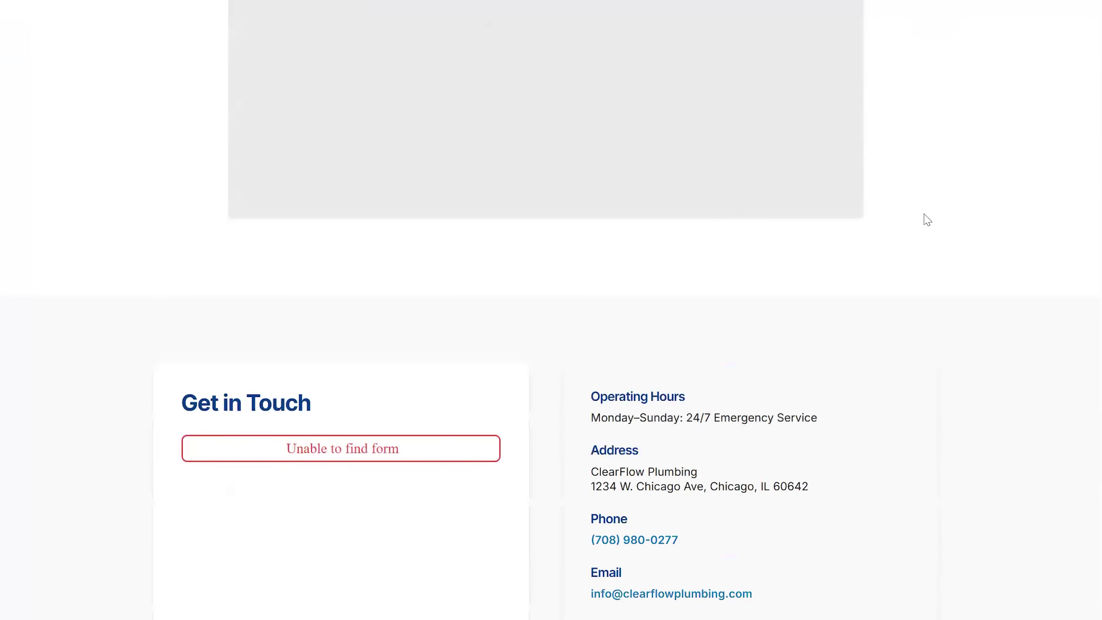
scroll(927, 220, "down", 5)
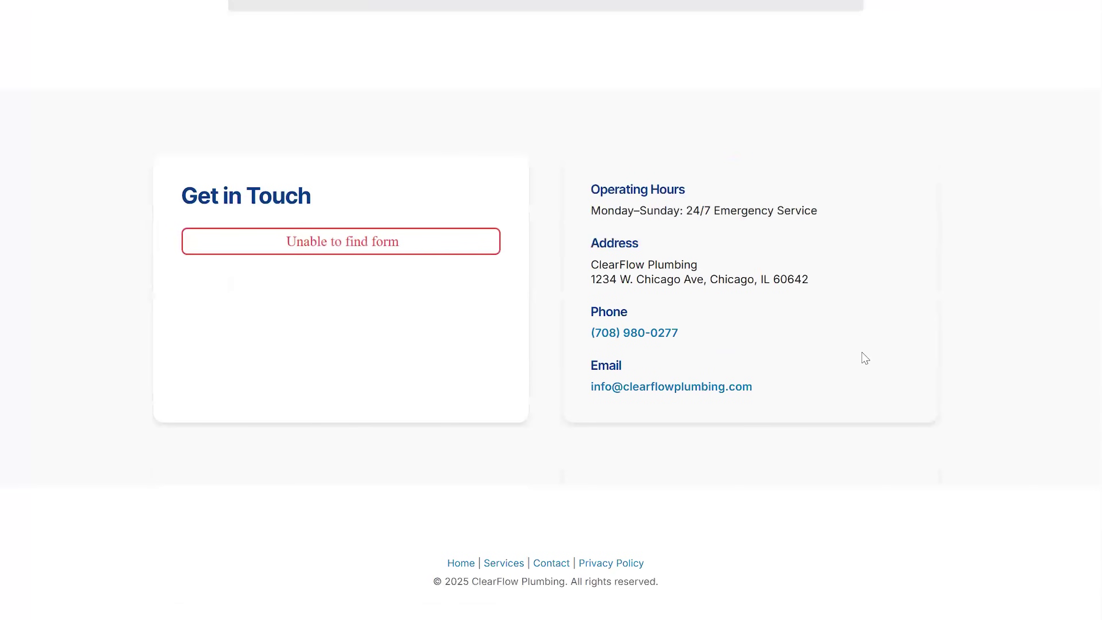
scroll(866, 359, "up", 20)
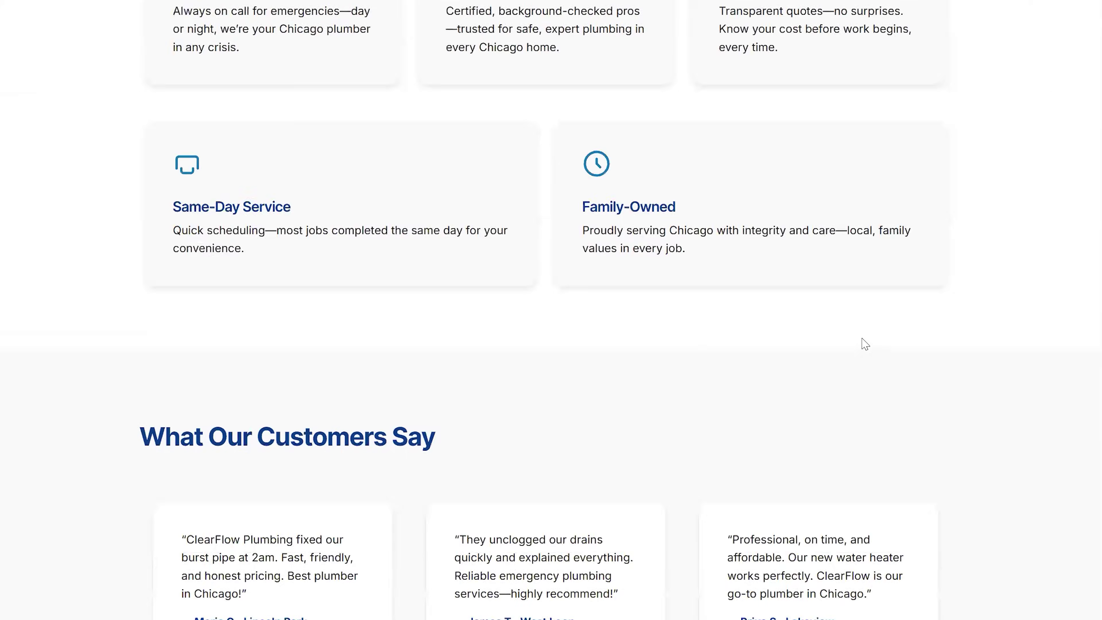
scroll(866, 345, "up", 20)
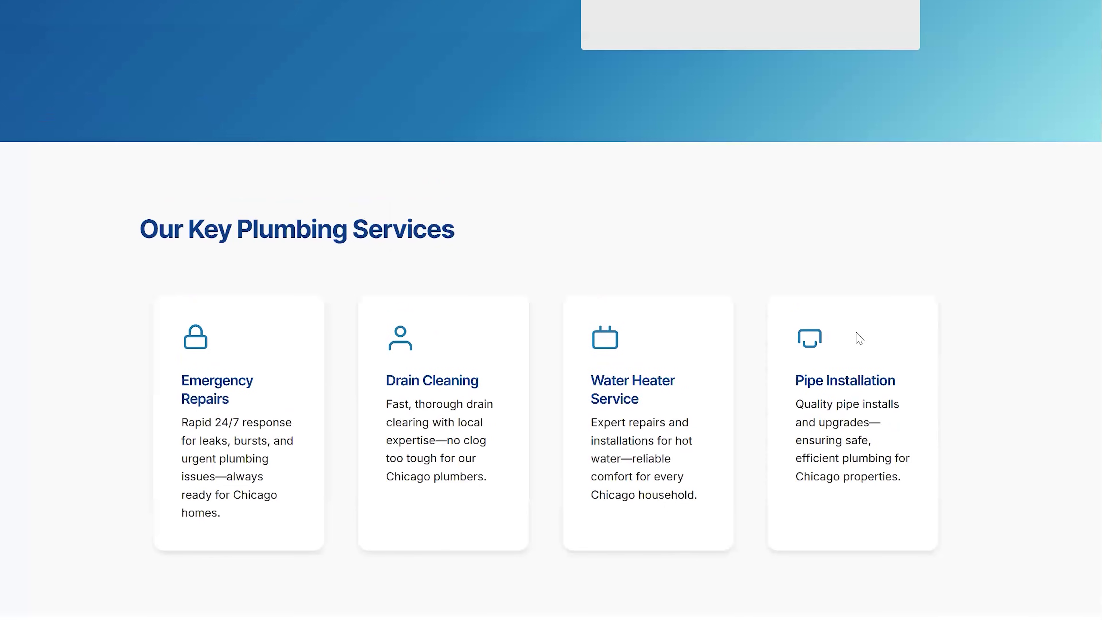
scroll(859, 338, "up", 11)
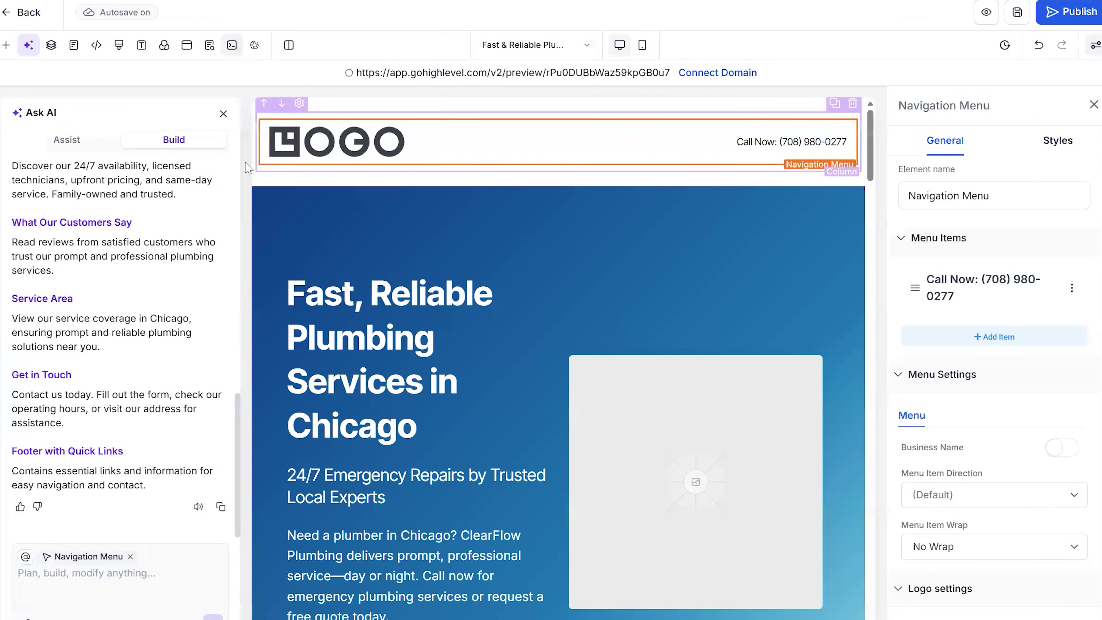
Step: Select the Primetime Plumber Chicago IL name in the Google search query
scroll(364, 147, "down", 1)
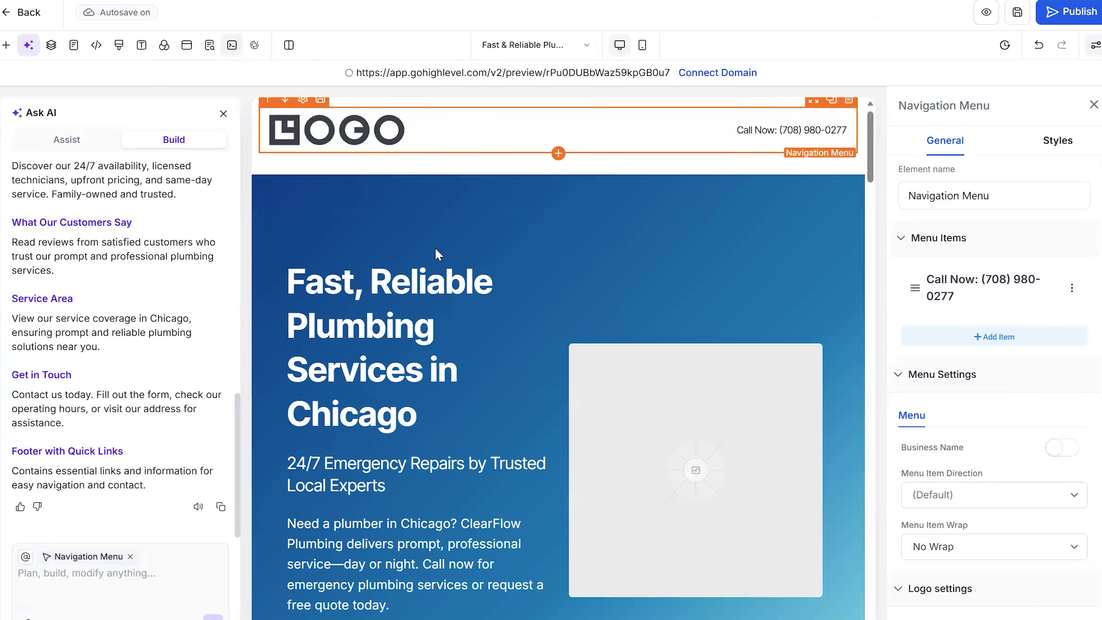
scroll(557, 465, "down", 1)
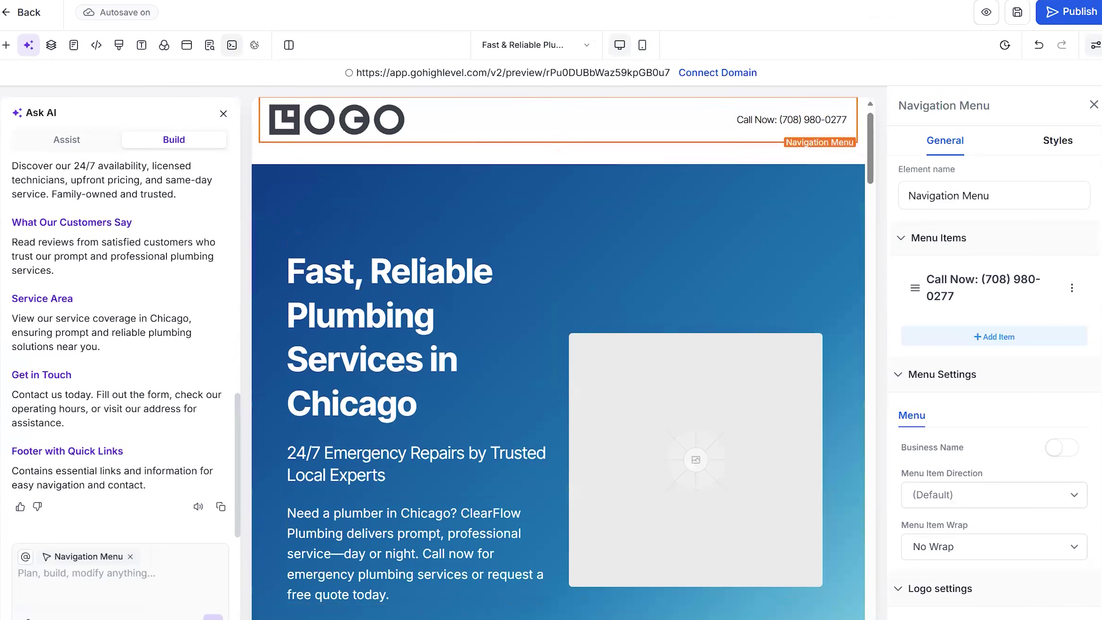
mouse_move(475, 618)
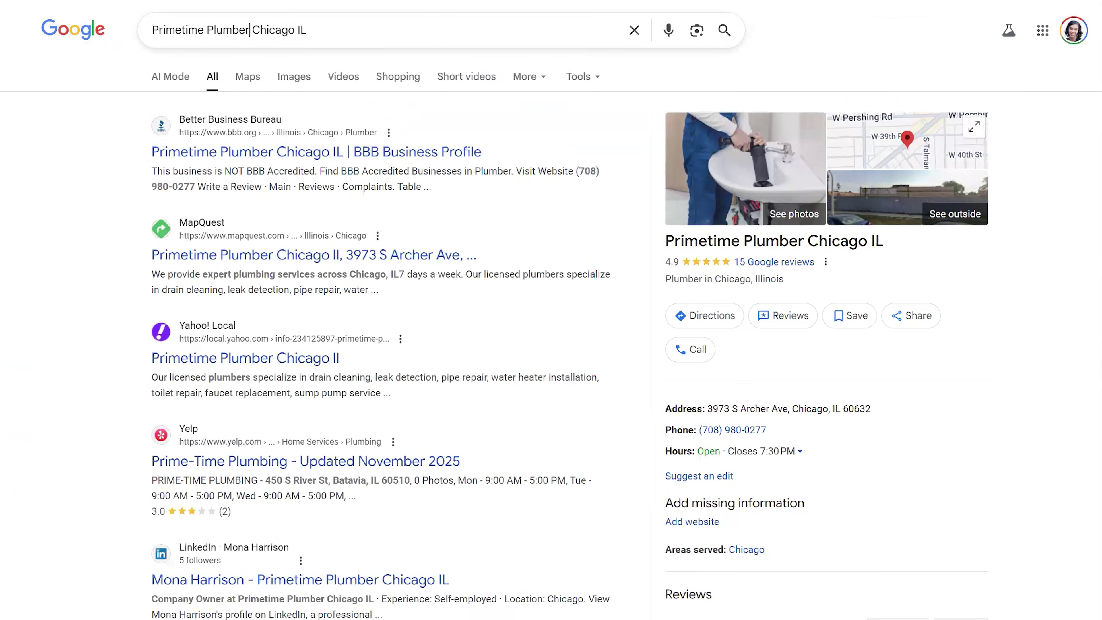
key("shift+Home")
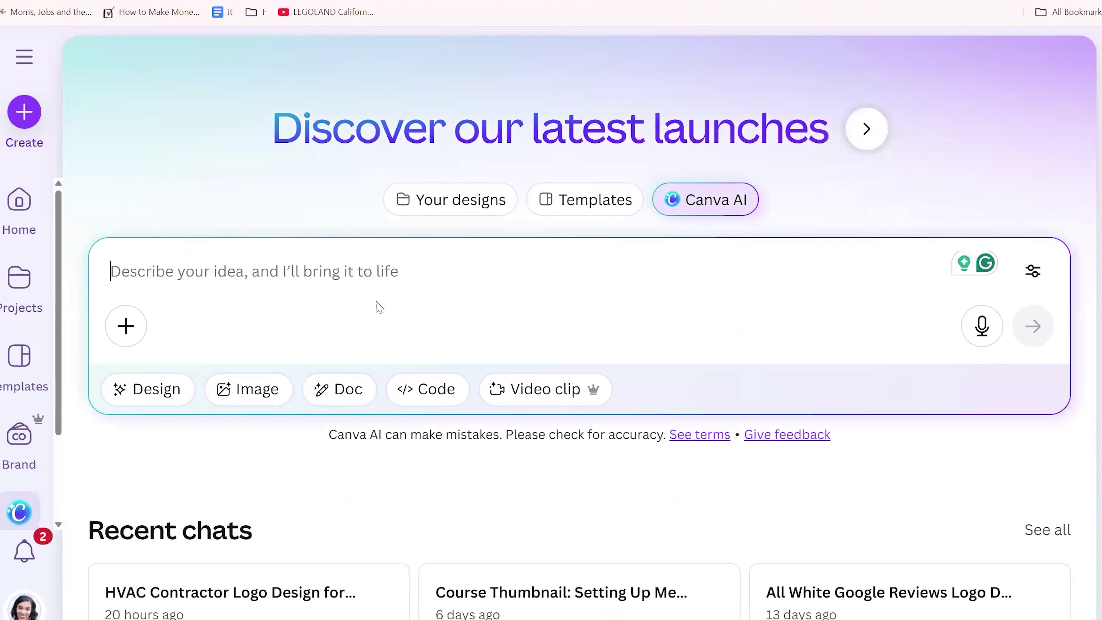
Step: Ask Canva AI for a logo for a plumber named Primetime Plumber and preview the teal badge design
type("Create a ")
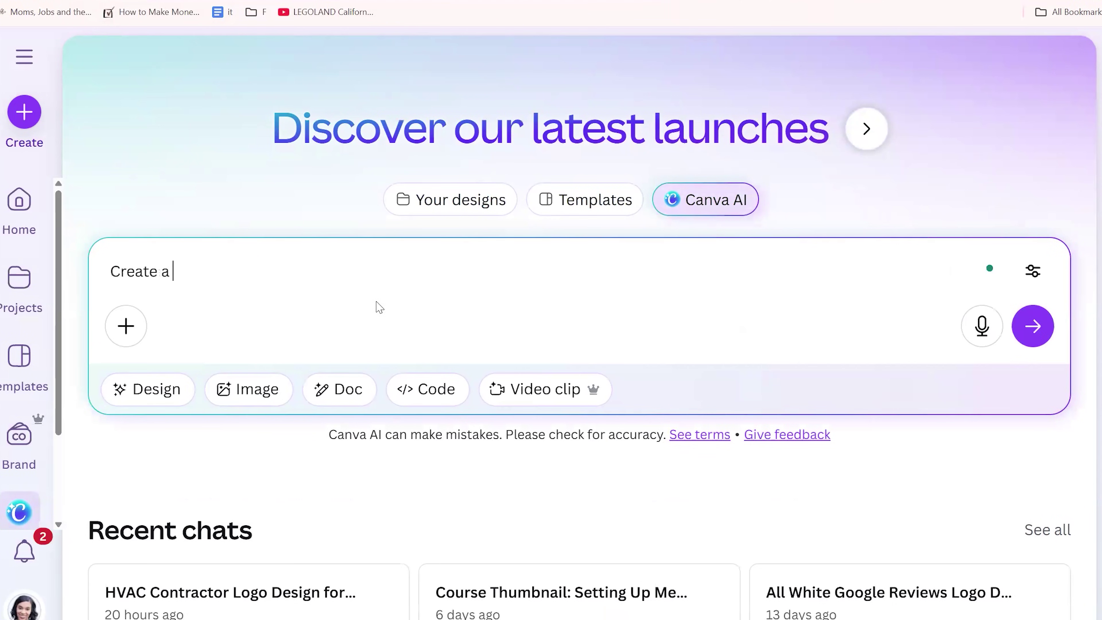
type("logo for a plub")
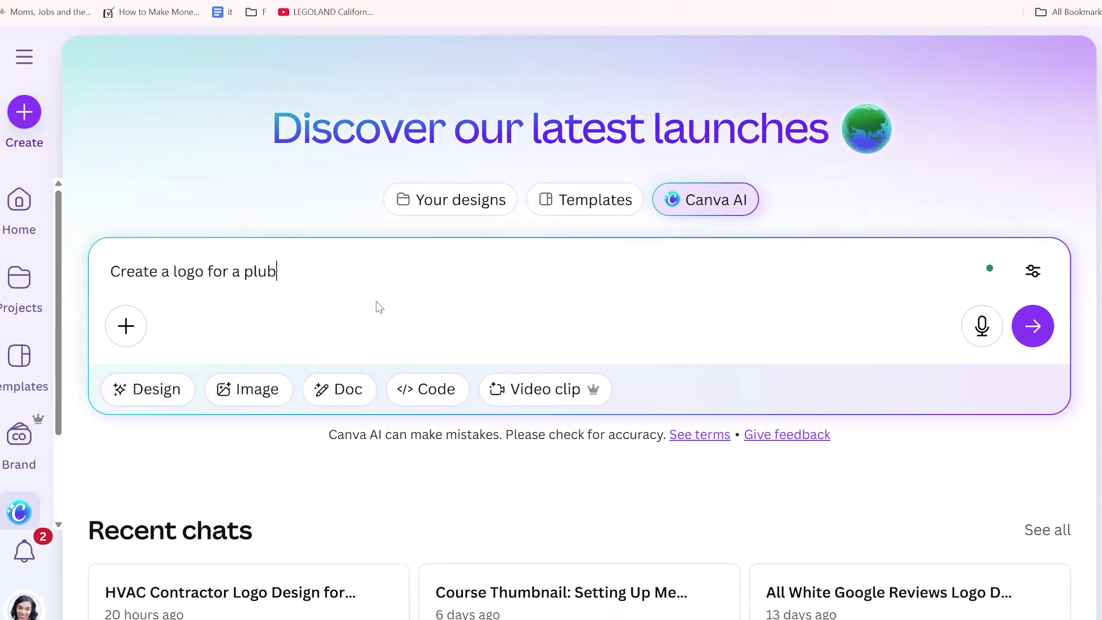
type("m")
key("BackSpace")
key("BackSpace")
type("mber with t")
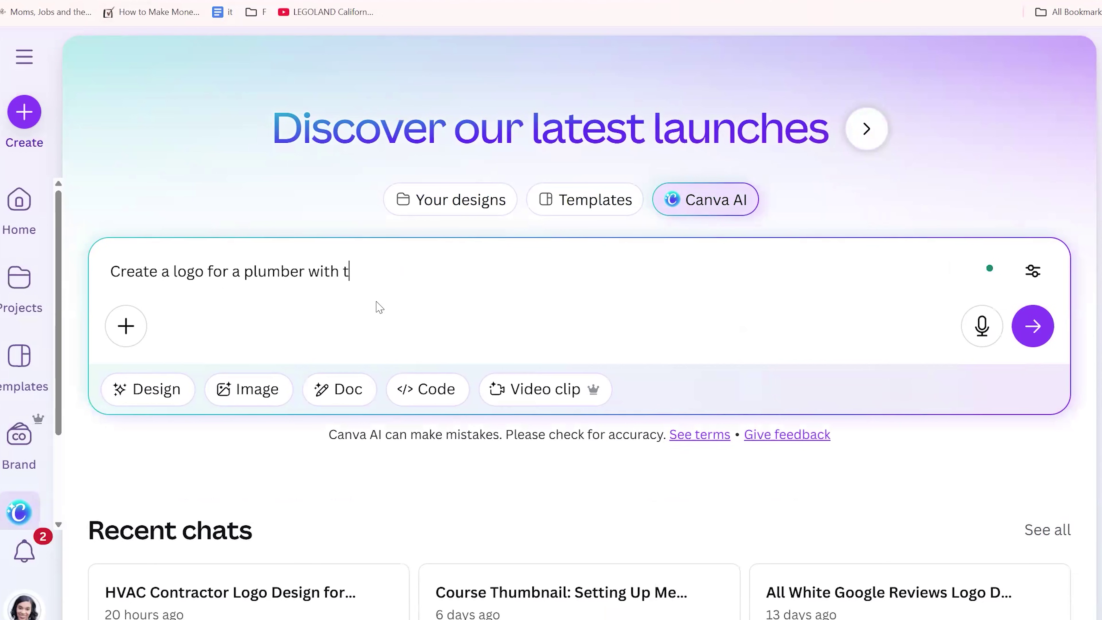
type("he name Primetime Plumber")
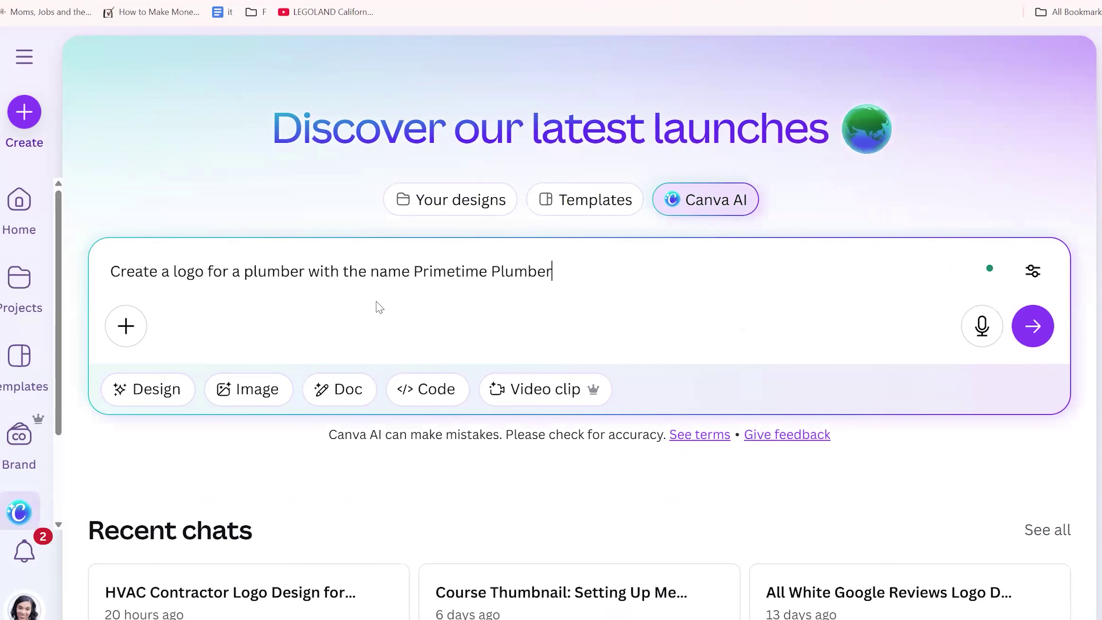
left_click(1051, 331)
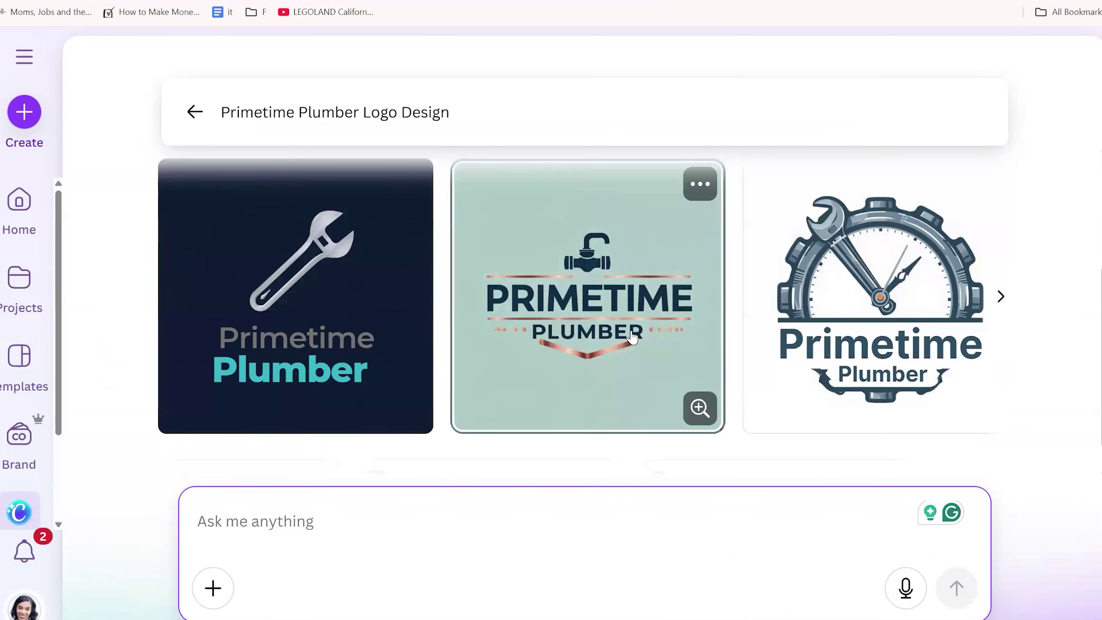
left_click(631, 337)
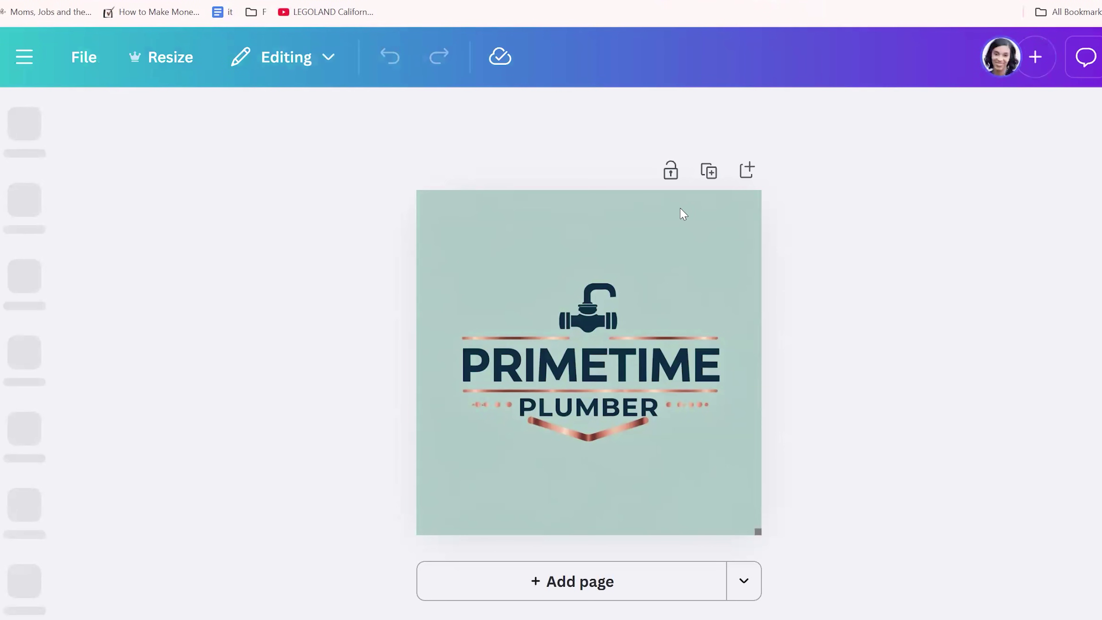
Step: Strip the teal background with BG Remover and download the logo as a transparent-background PNG
left_click(675, 234)
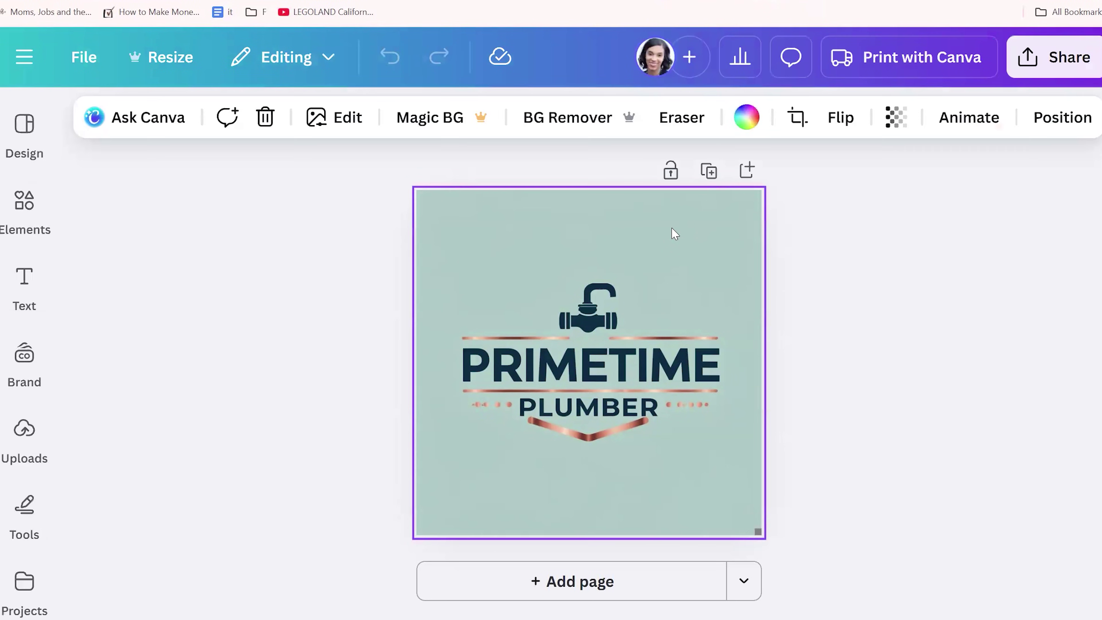
left_click(584, 123)
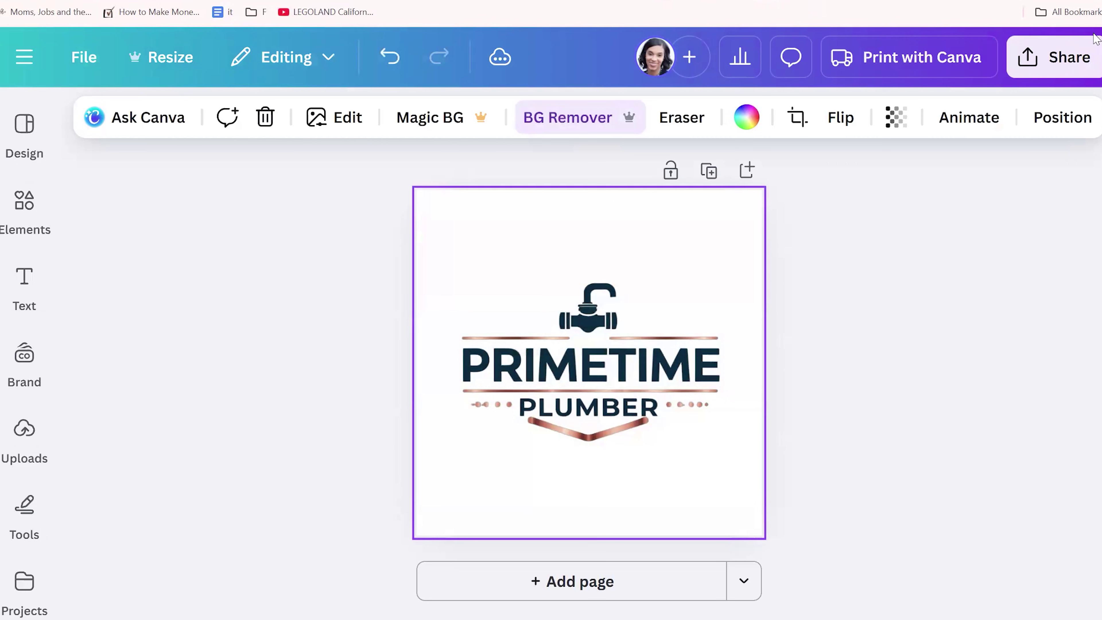
left_click(1048, 60)
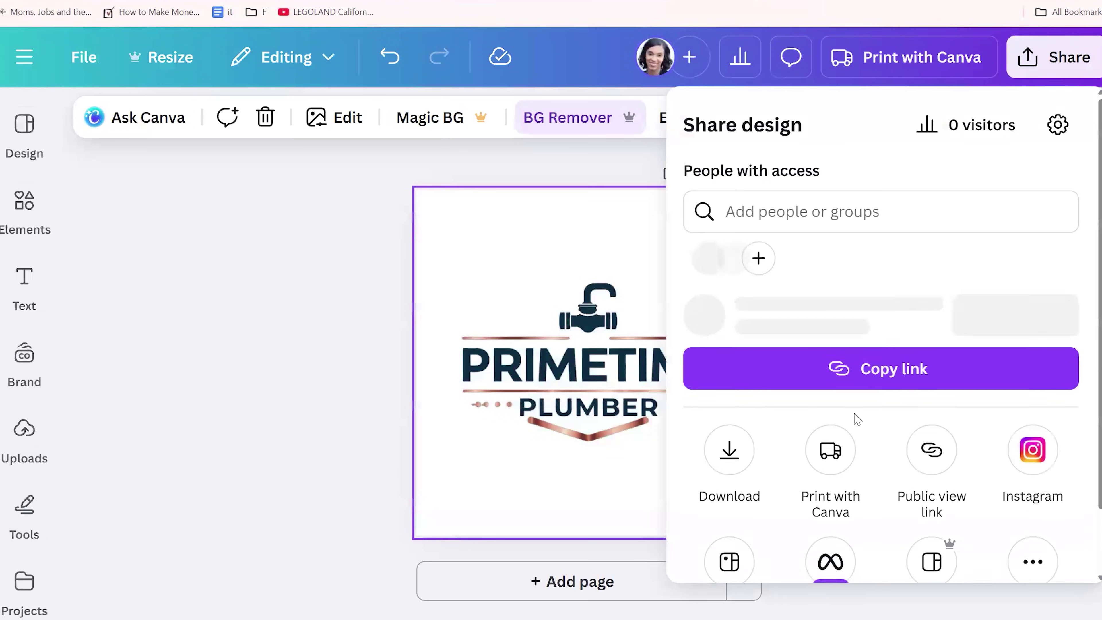
left_click(733, 503)
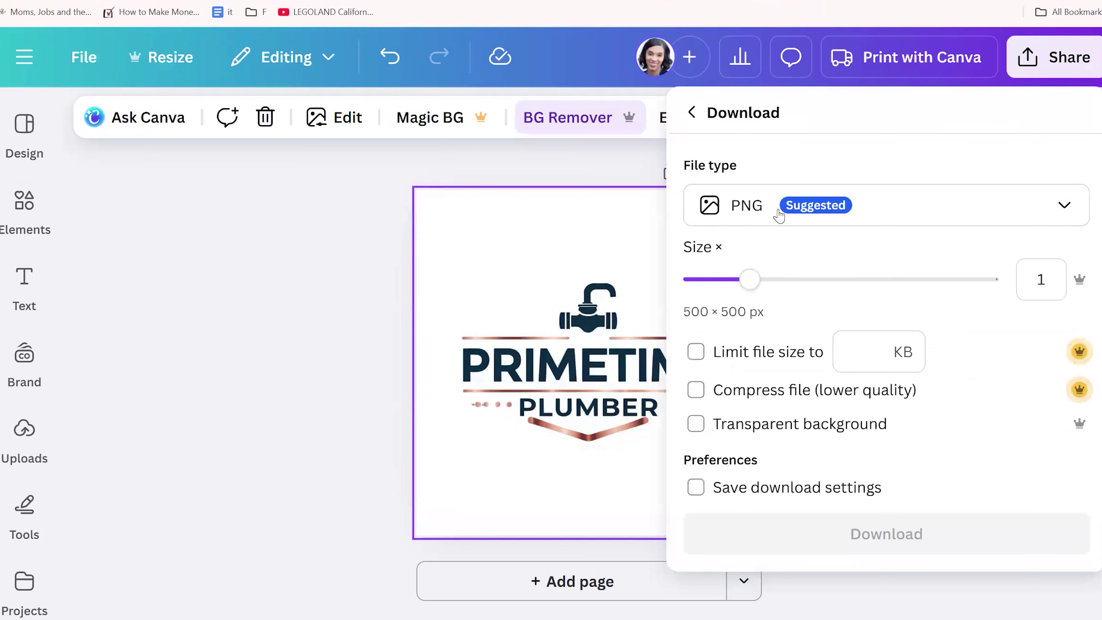
left_click(766, 431)
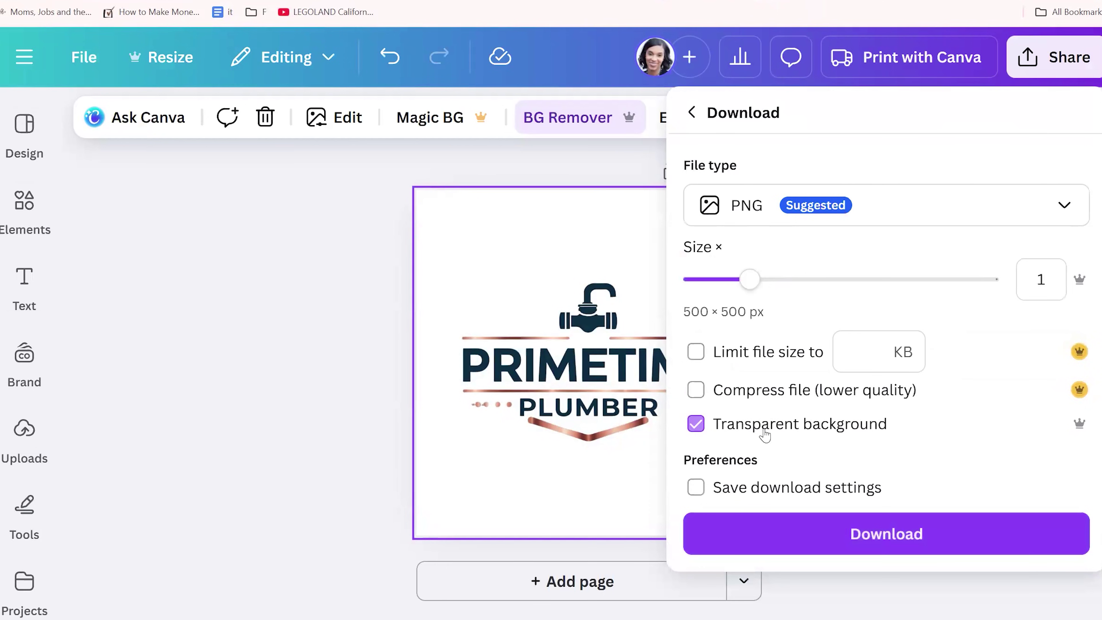
left_click(886, 530)
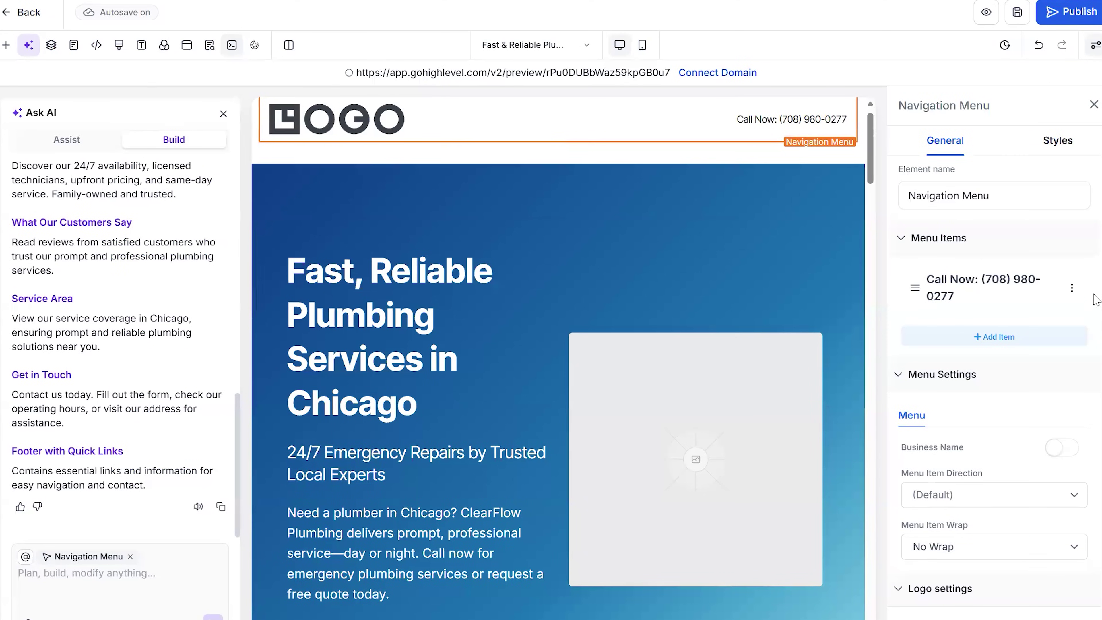
Step: Upload the Primetime Plumber logo PNG to Media Storage from the Brand Logo picker
scroll(1096, 304, "down", 6)
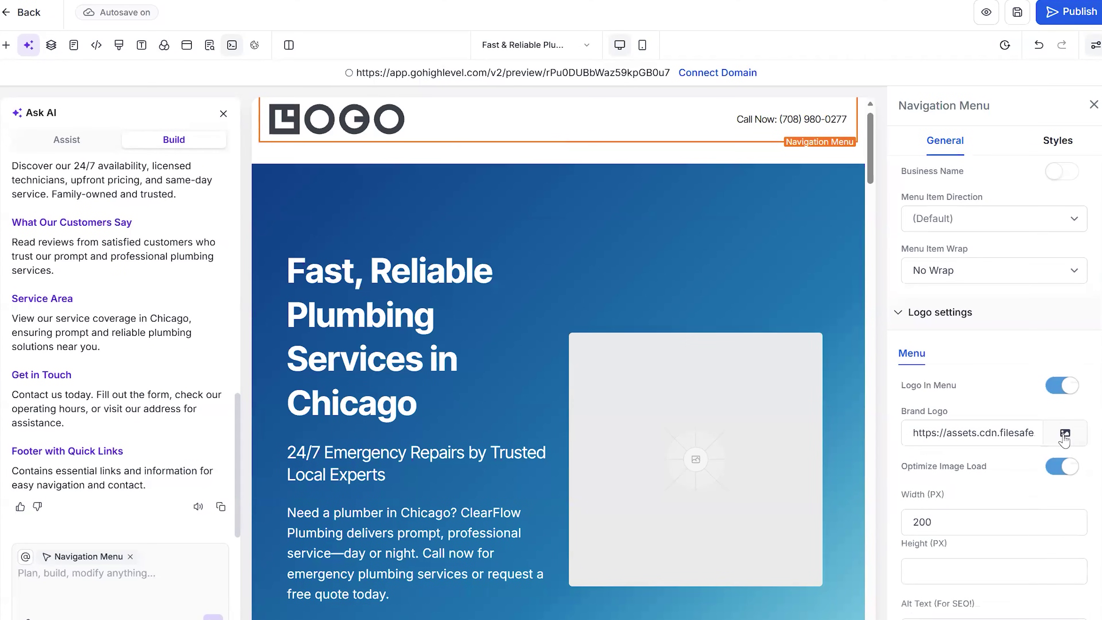
left_click(1065, 434)
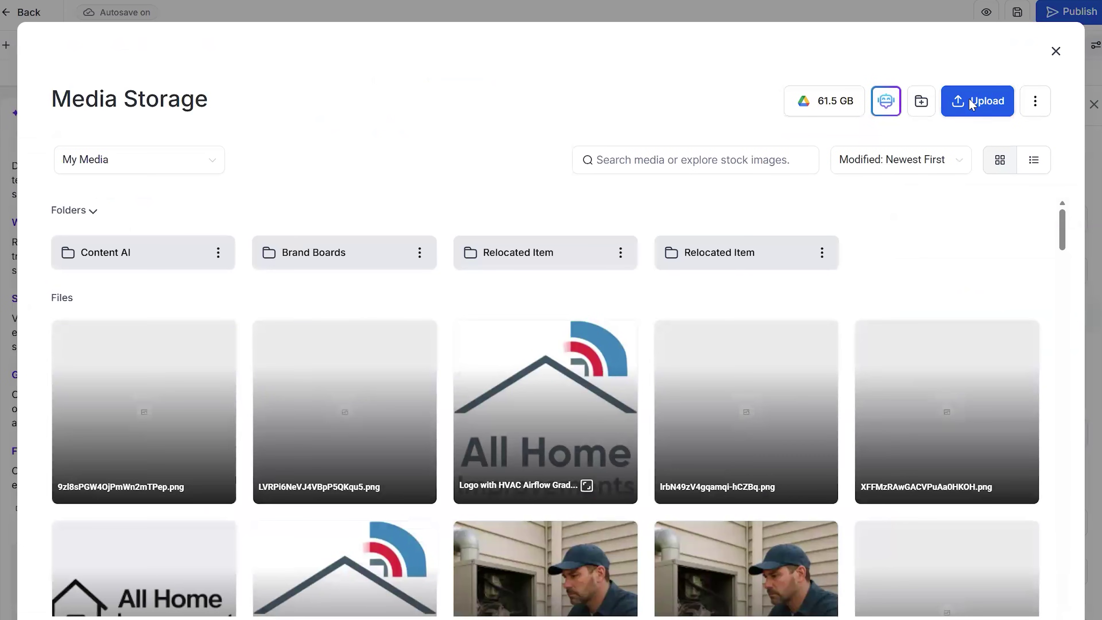
left_click(970, 102)
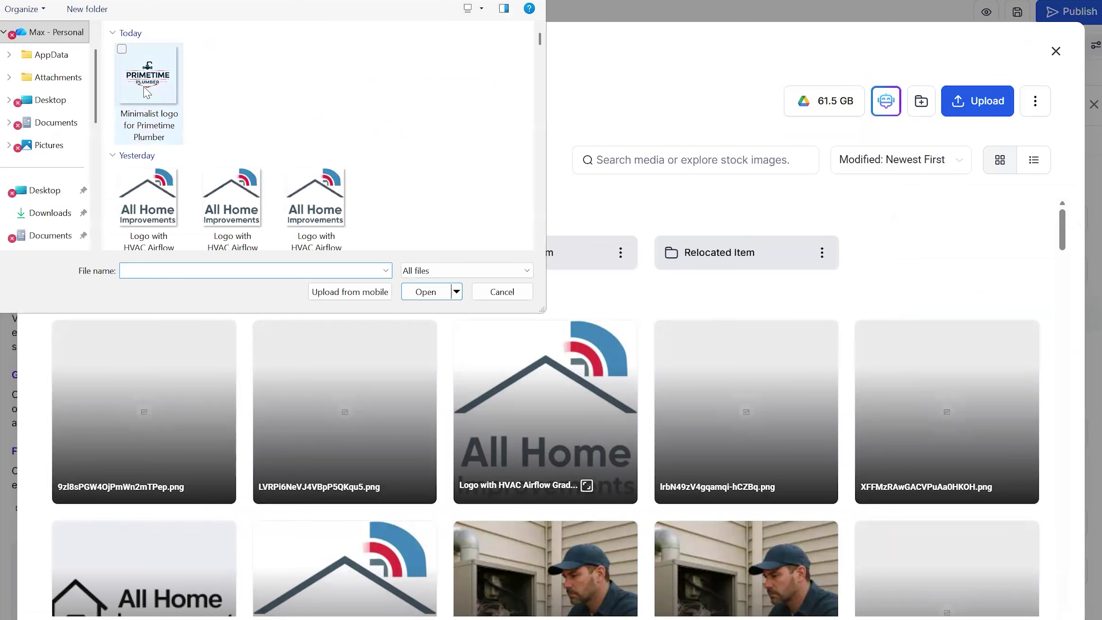
left_click(148, 93)
left_click(412, 291)
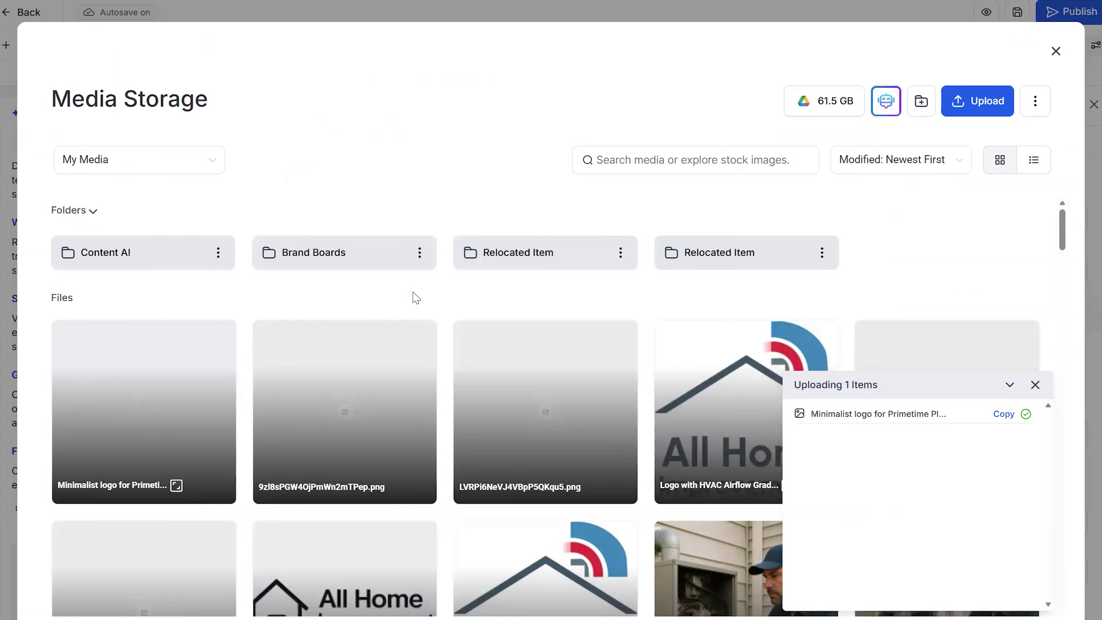
Step: Select the uploaded Primetime logo and insert it as the navigation menu's brand logo
mouse_move(190, 344)
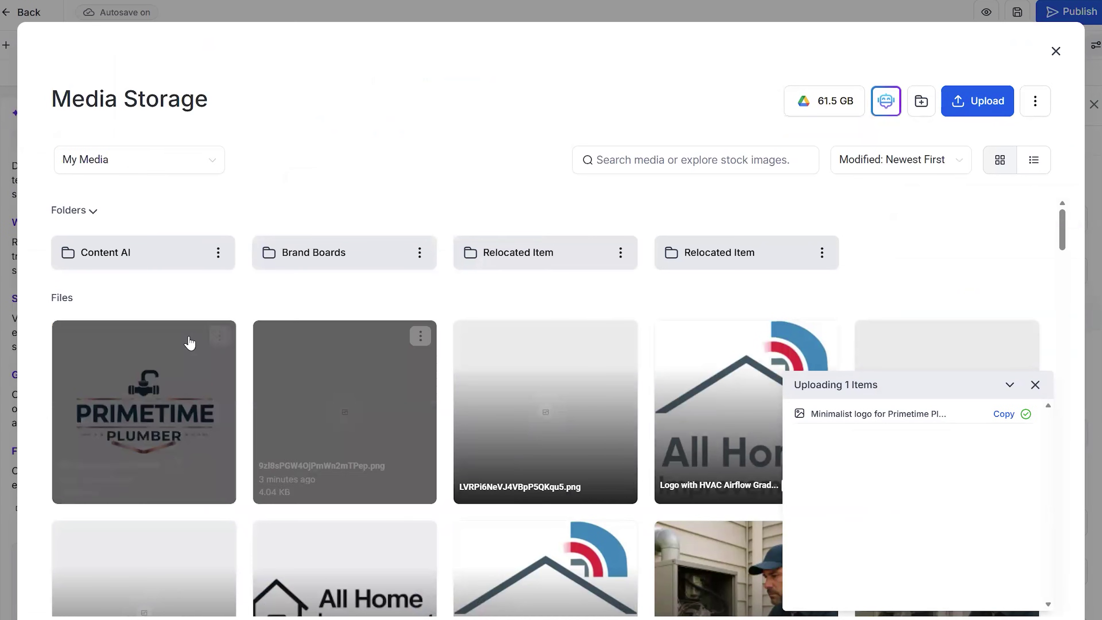
left_click(218, 337)
left_click(204, 363)
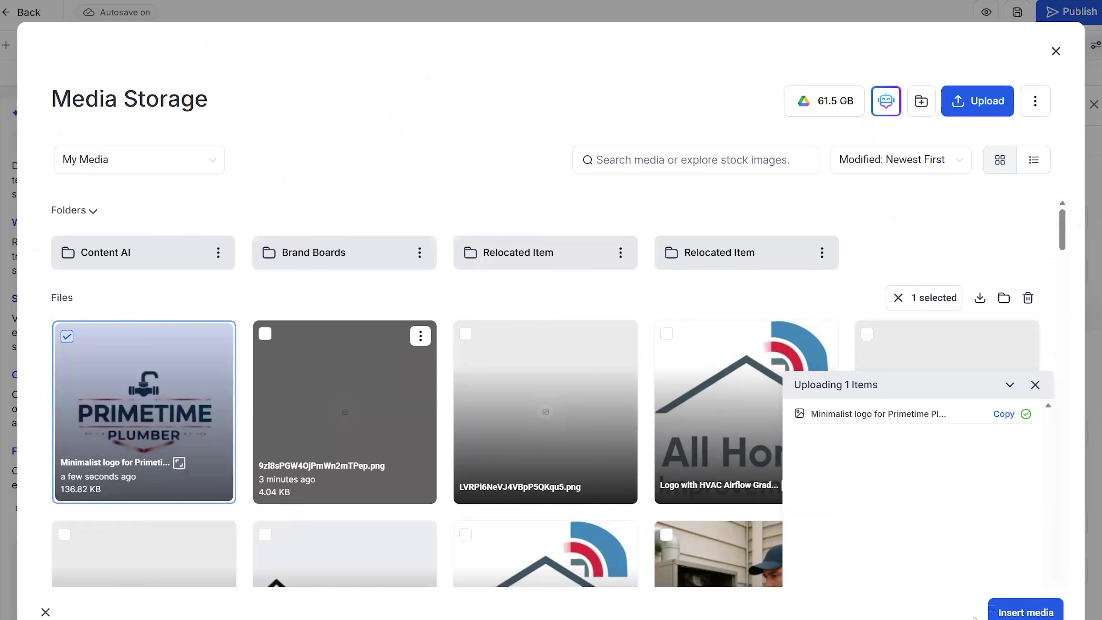
left_click(1024, 612)
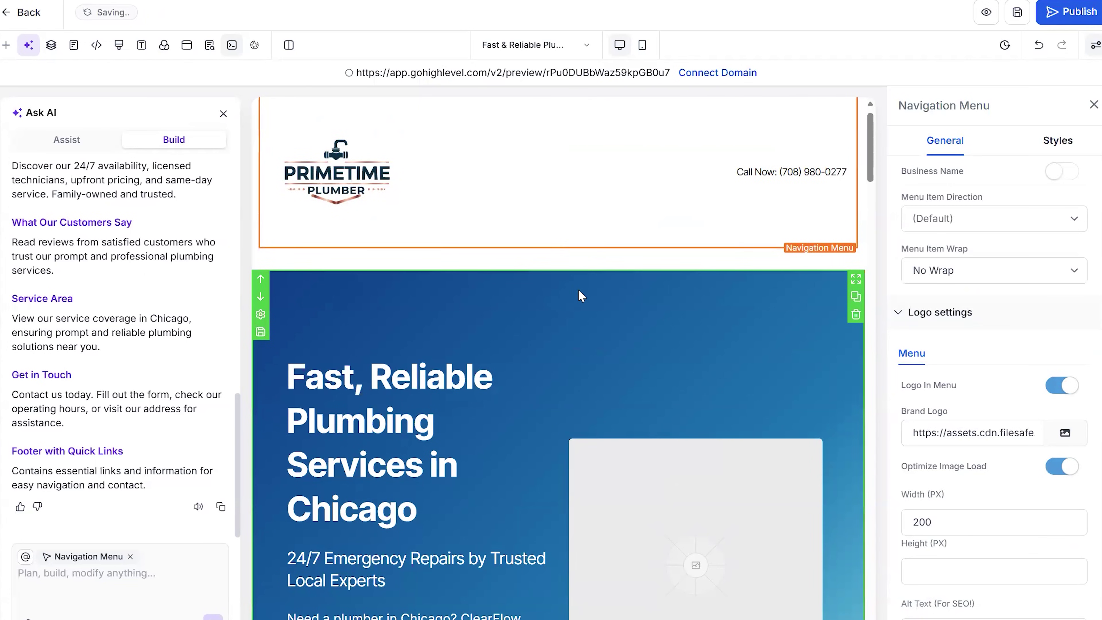
Step: Set the hero section's background type to Image and bring up the media picker for it
left_click(336, 300)
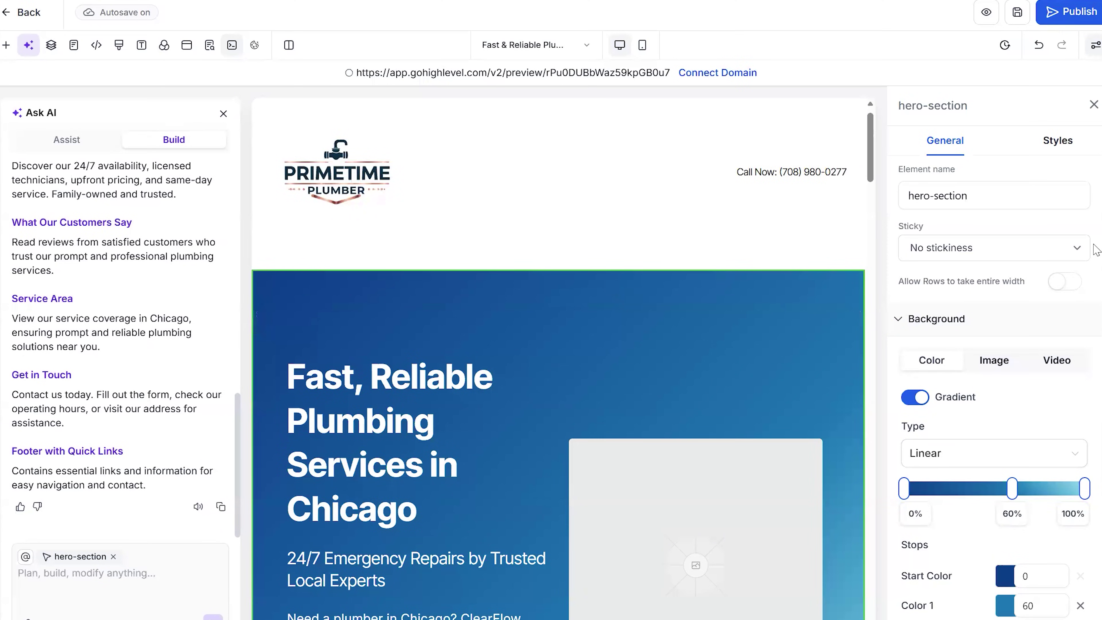
scroll(1096, 374, "down", 5)
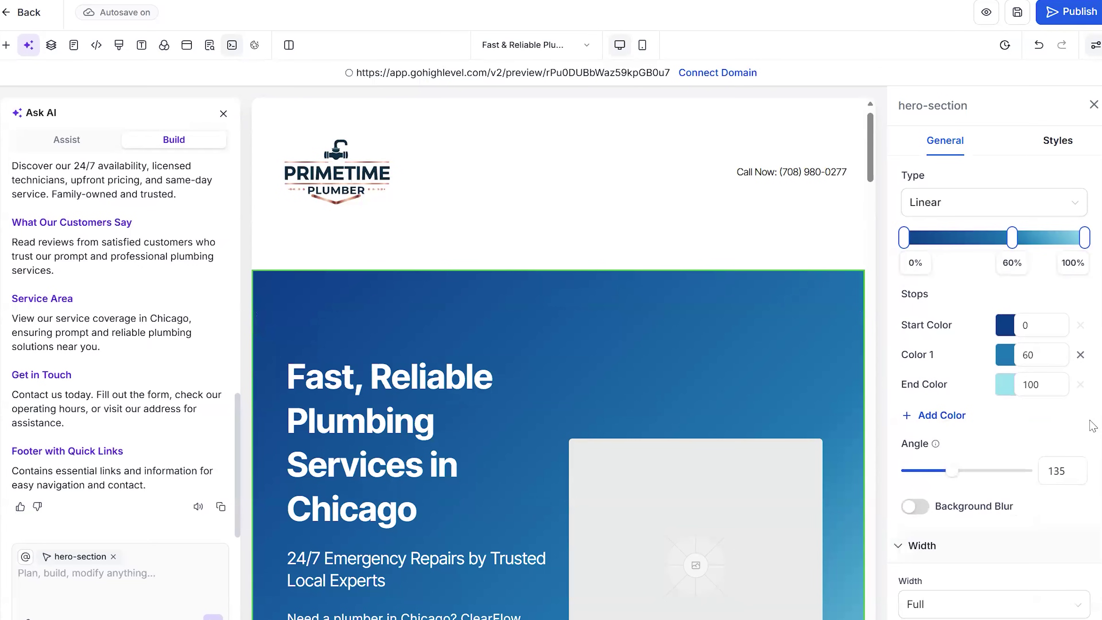
scroll(1015, 310, "up", 5)
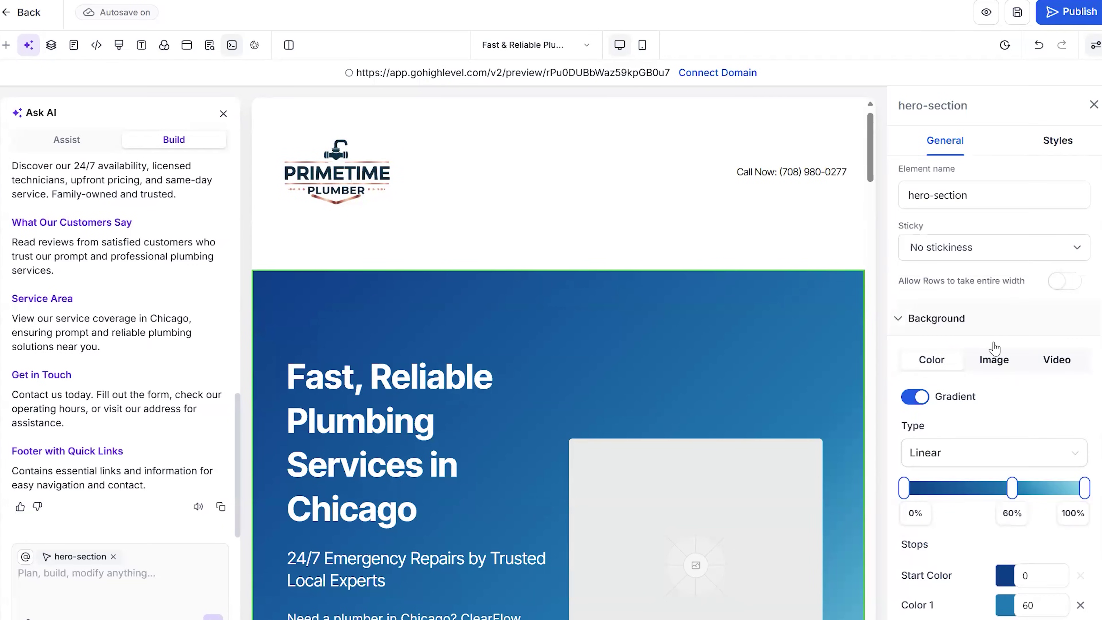
left_click(991, 359)
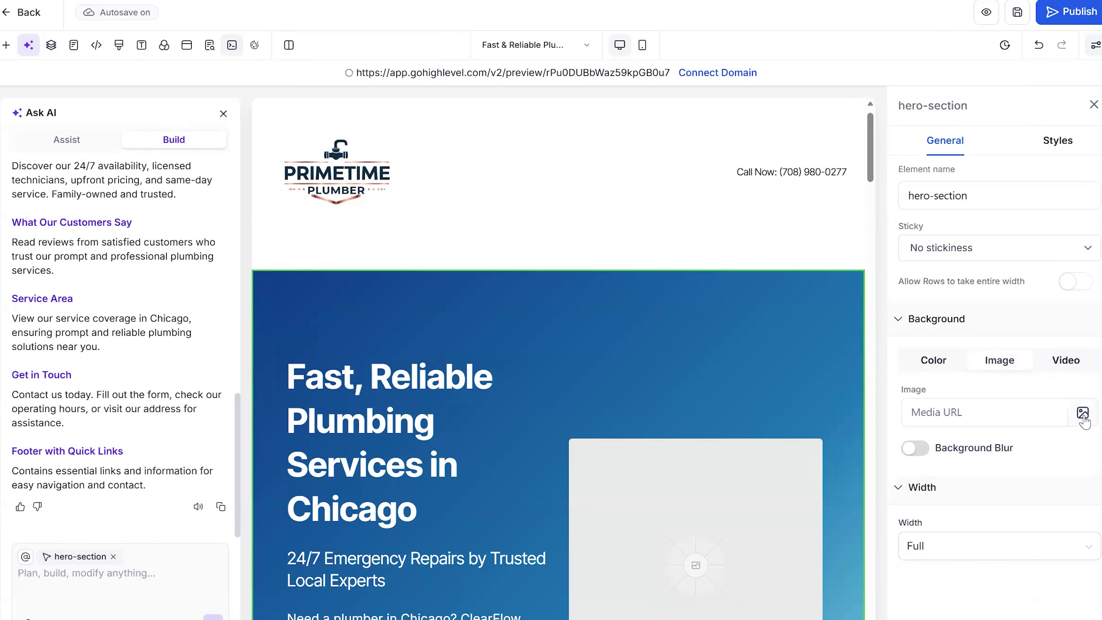
left_click(1082, 412)
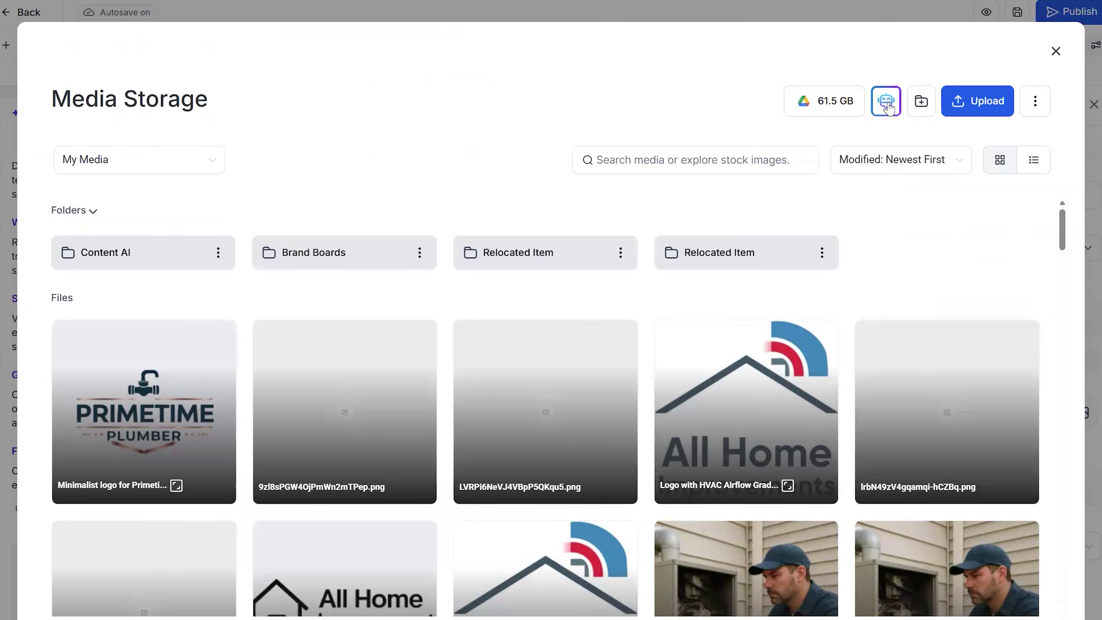
Step: Generate a Photo-style AI image of a plumber in a bathroom, horizontal for the home page slider
left_click(885, 102)
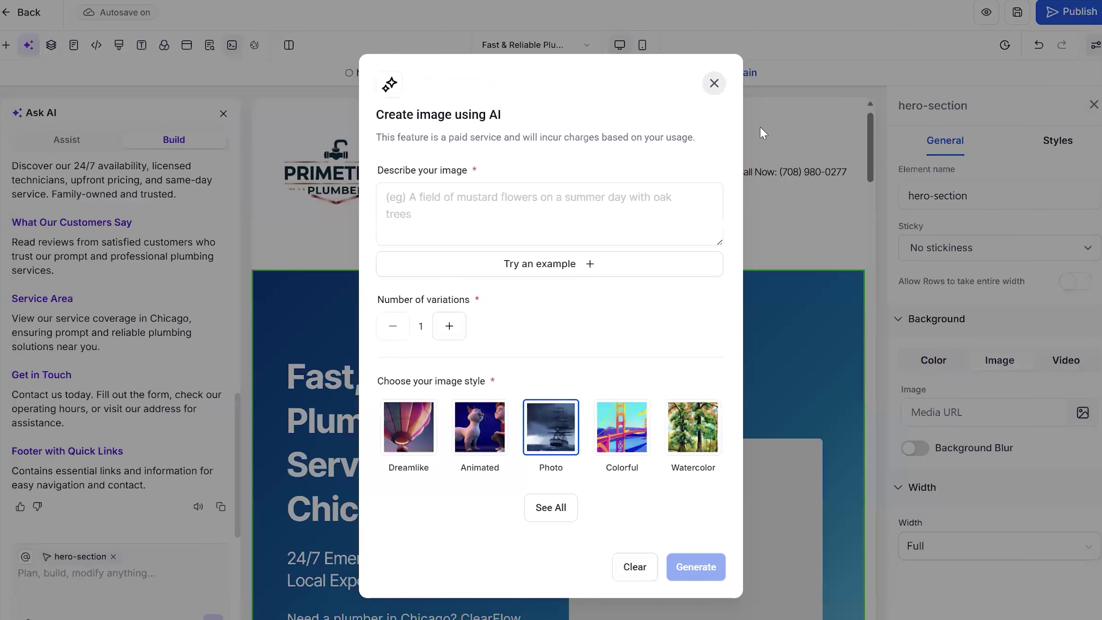
left_click(418, 200)
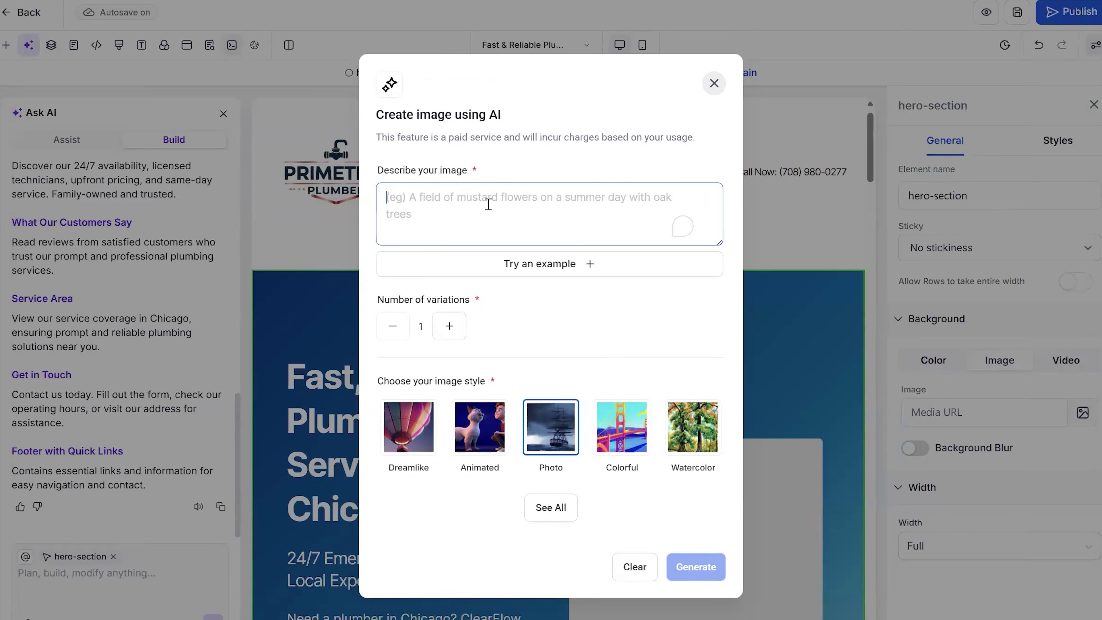
type("Create an image of a plumber doin")
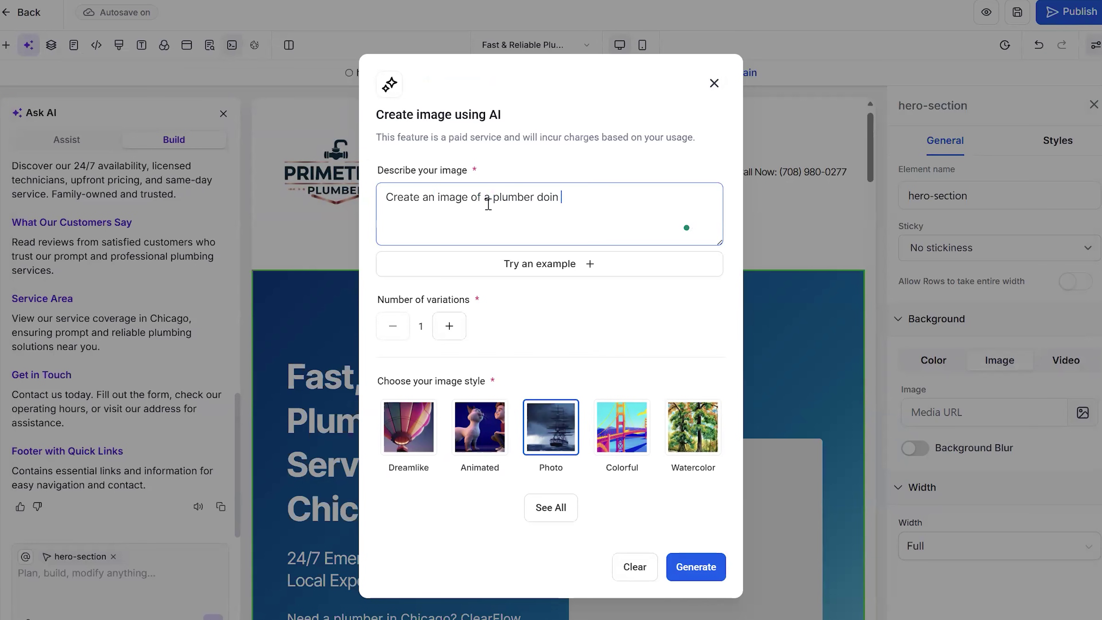
type("gin t")
key("BackSpace")
key("BackSpace")
type("a bathroom. le")
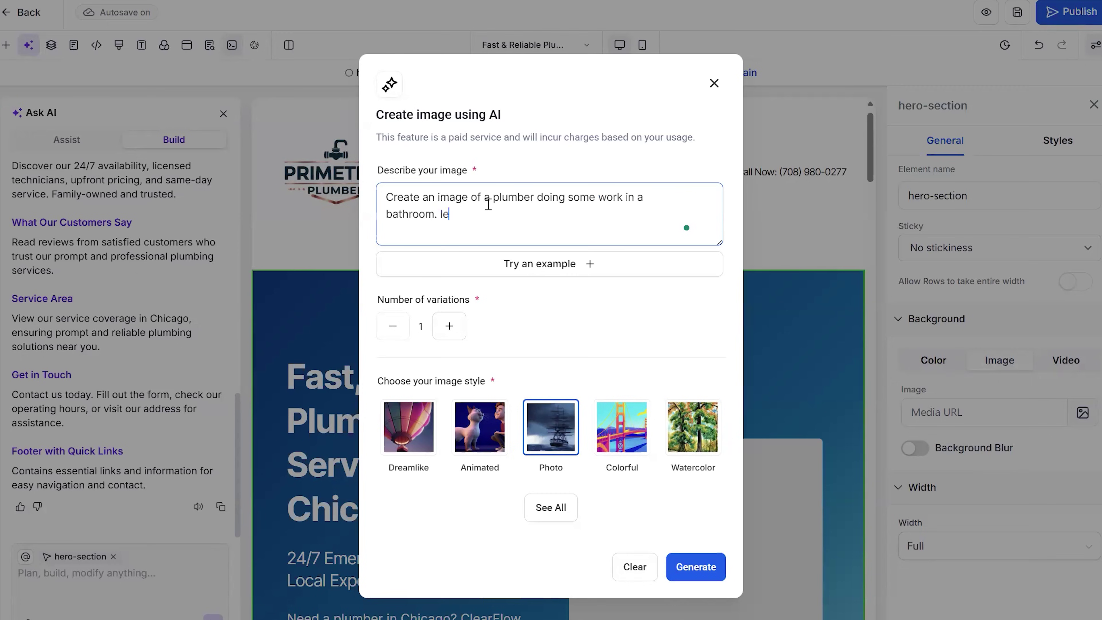
type("t it be horizontal for home")
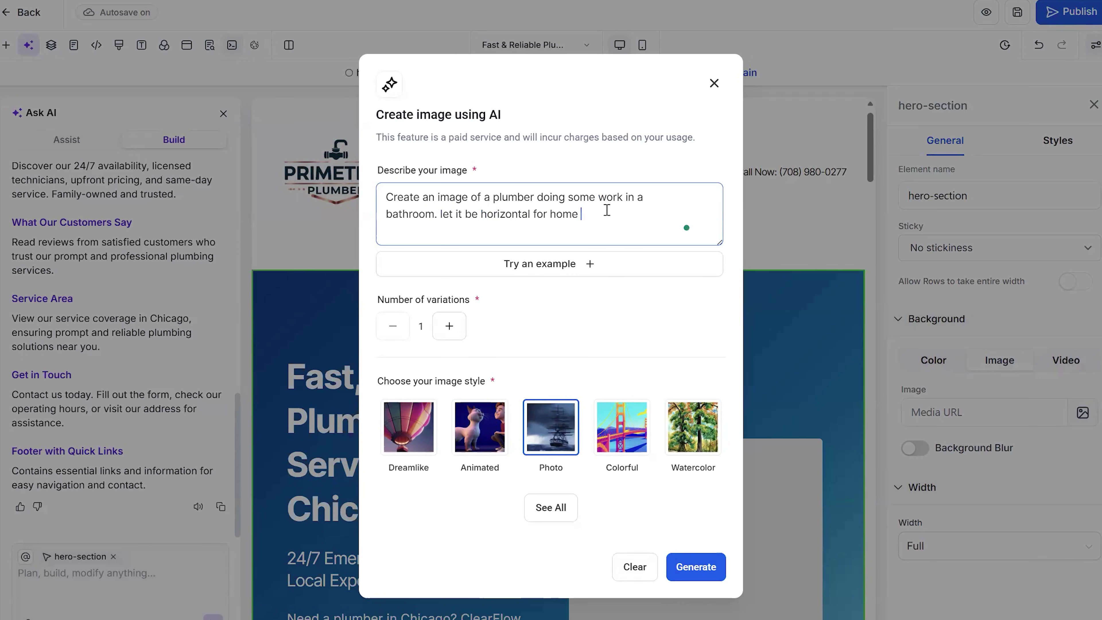
type(" page slider")
left_click(695, 572)
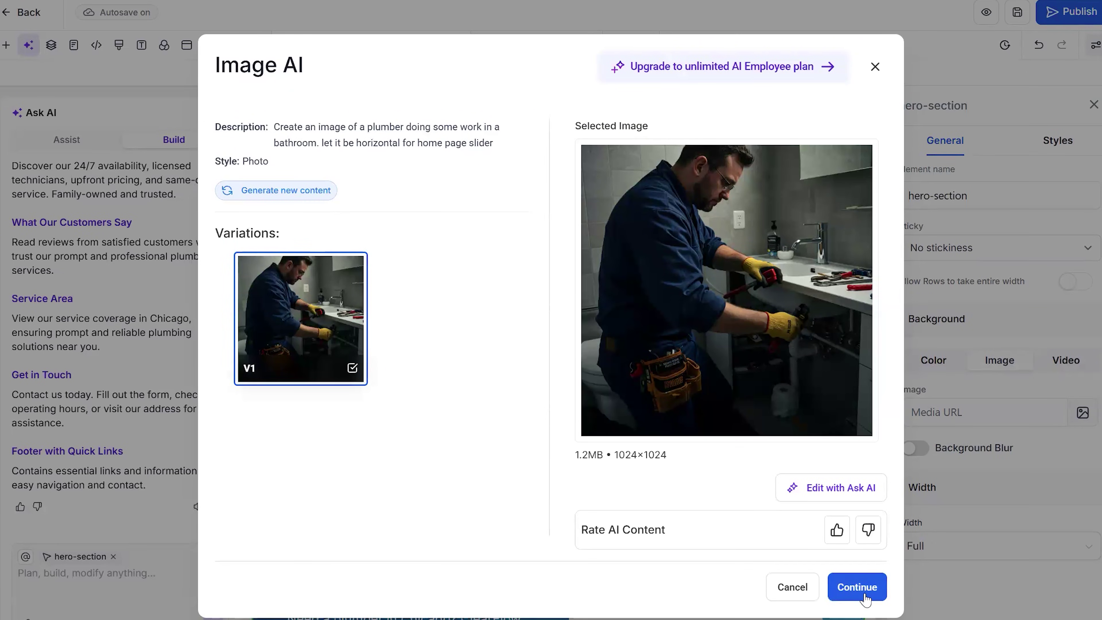
left_click(864, 598)
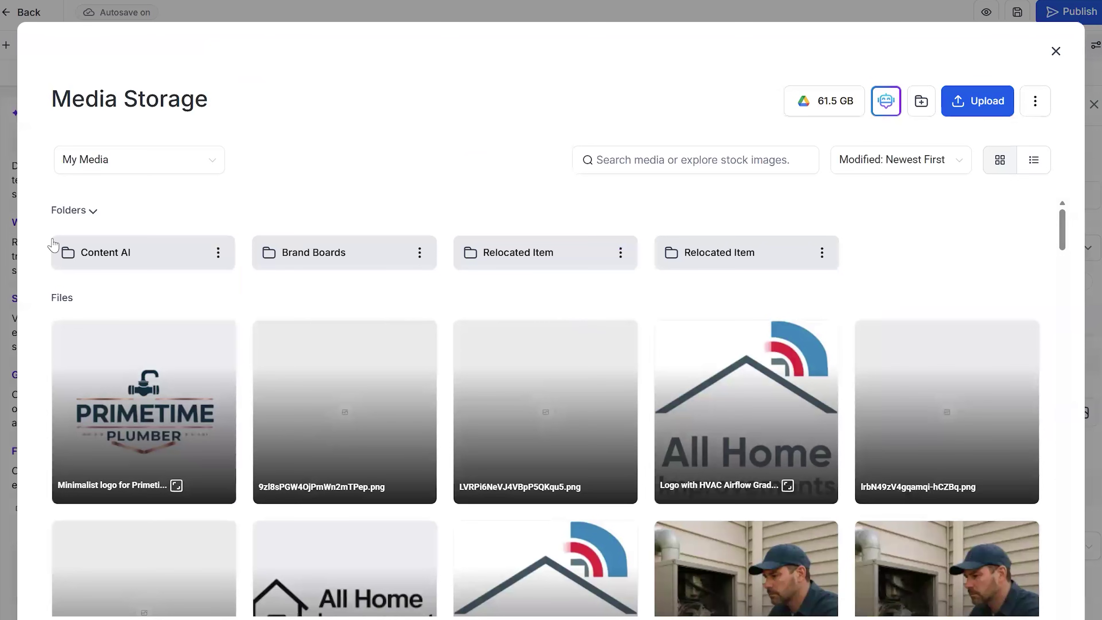
Step: Pick the newest plumber photo from the Content AI folder and insert it as the hero background
left_click(154, 263)
mouse_move(153, 263)
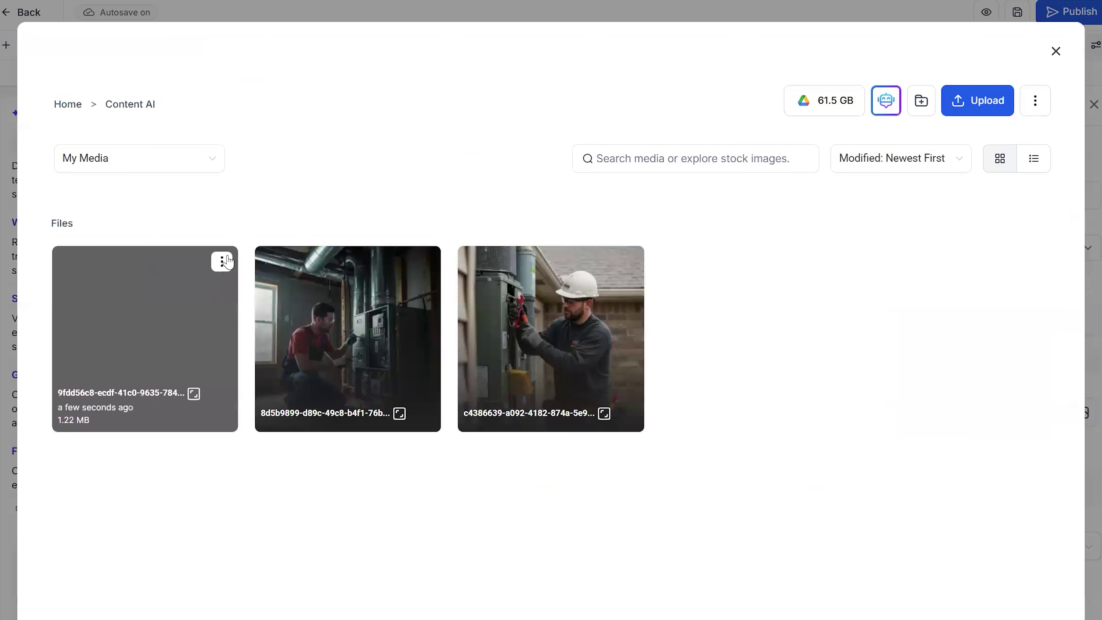
left_click(222, 265)
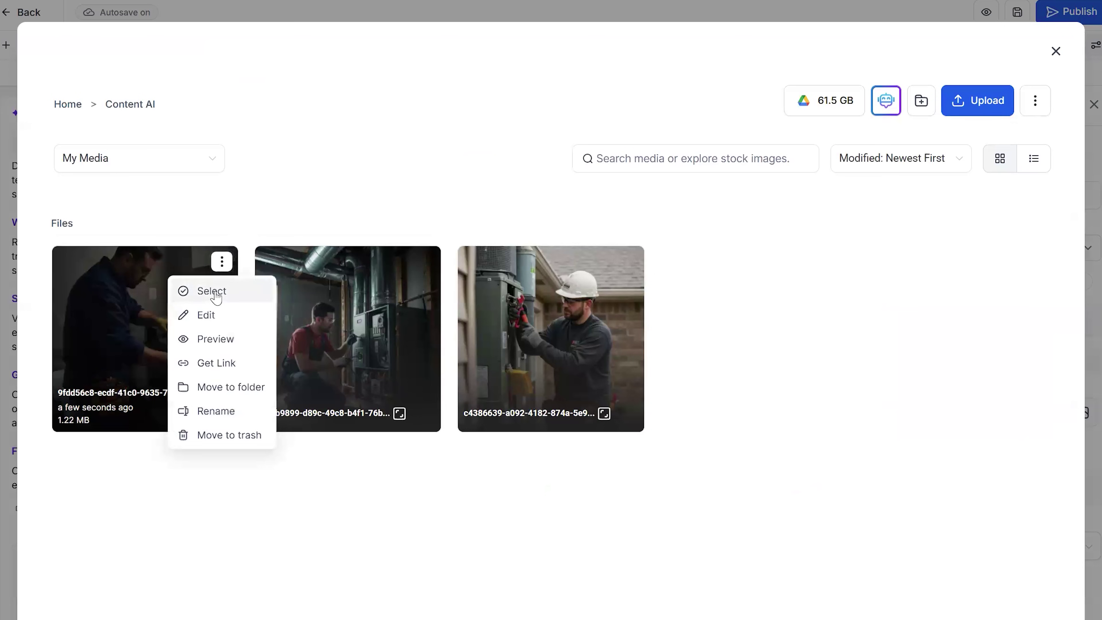
left_click(213, 292)
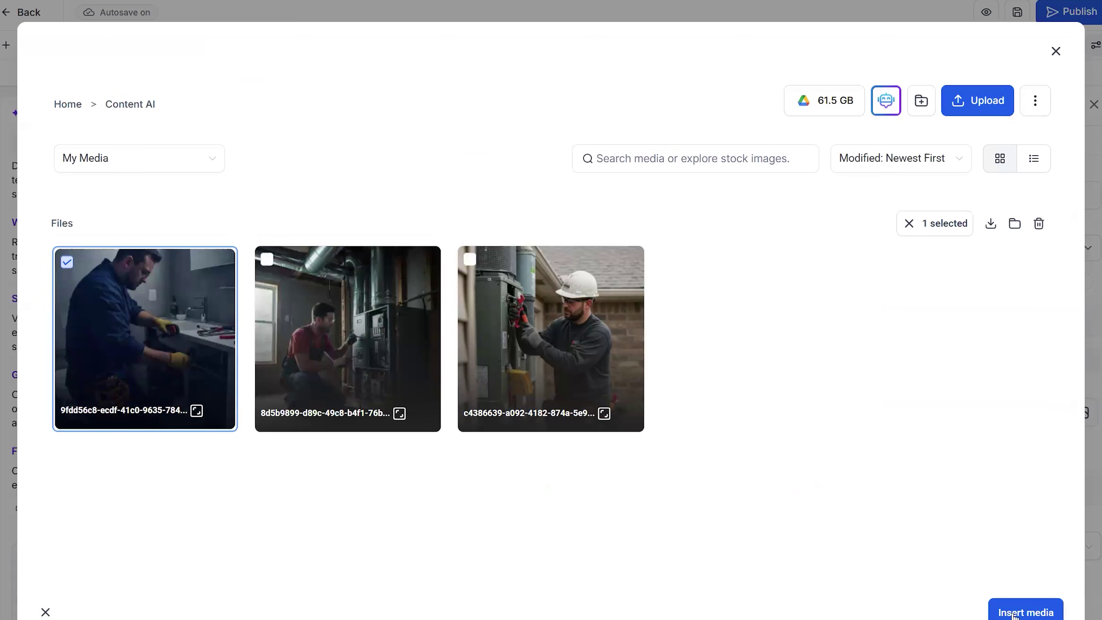
left_click(1025, 612)
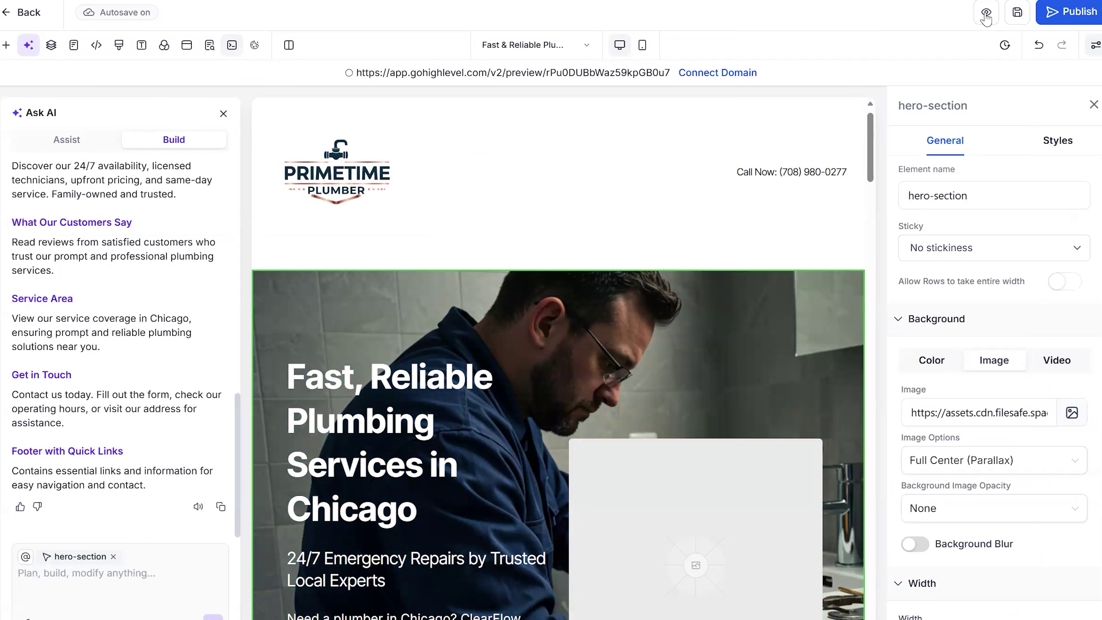
Step: Save, delete the hero's empty image placeholder, and set the background image option to Full Center
left_click(1015, 17)
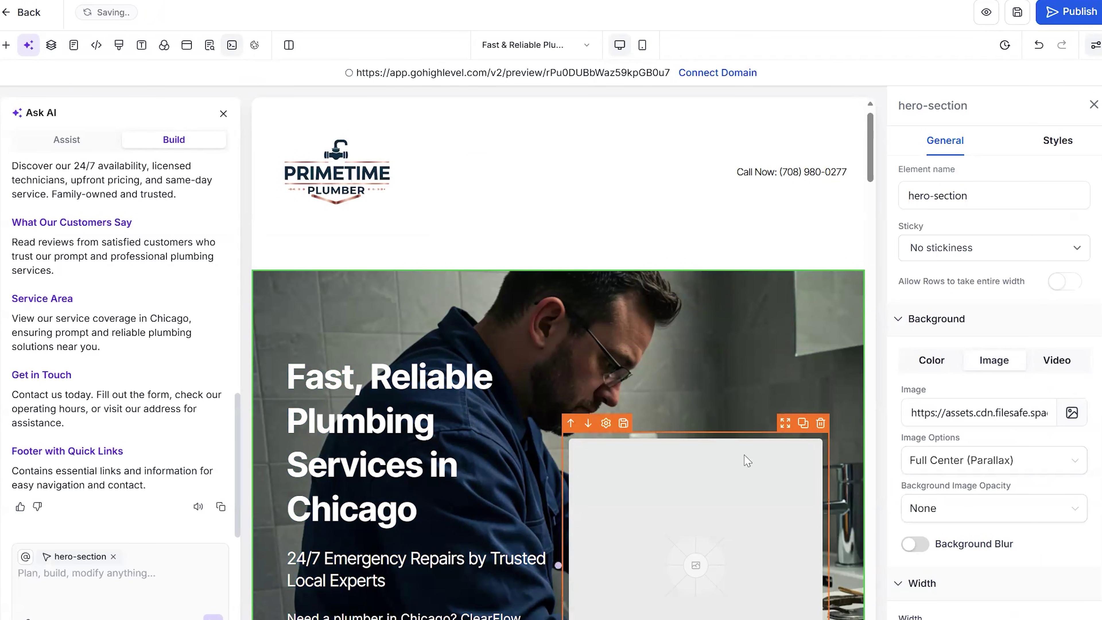
left_click(821, 423)
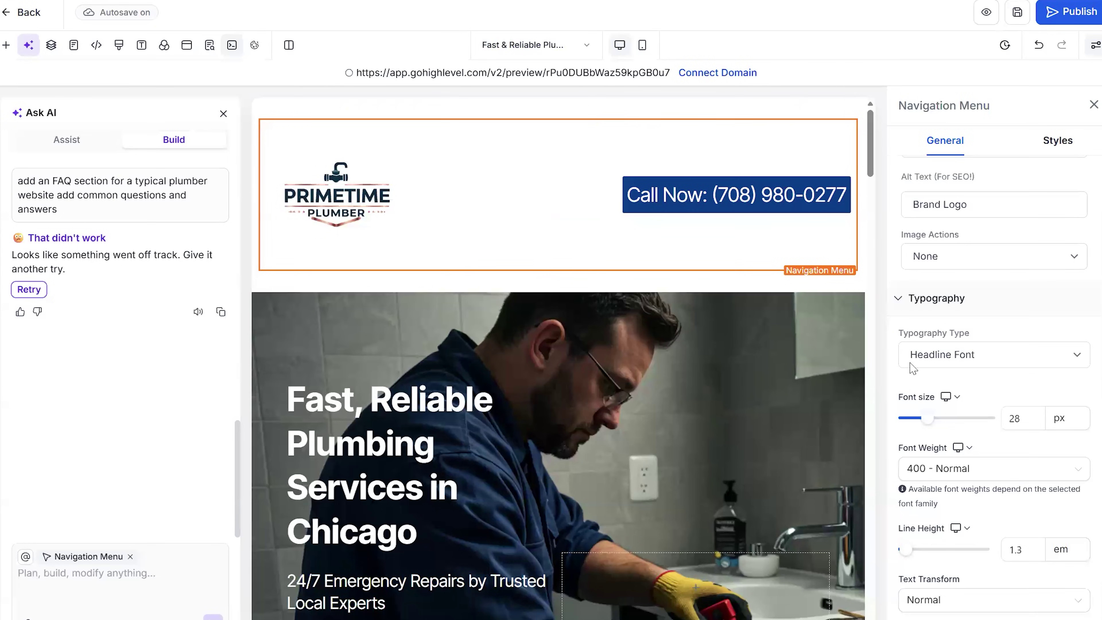
left_click(714, 323)
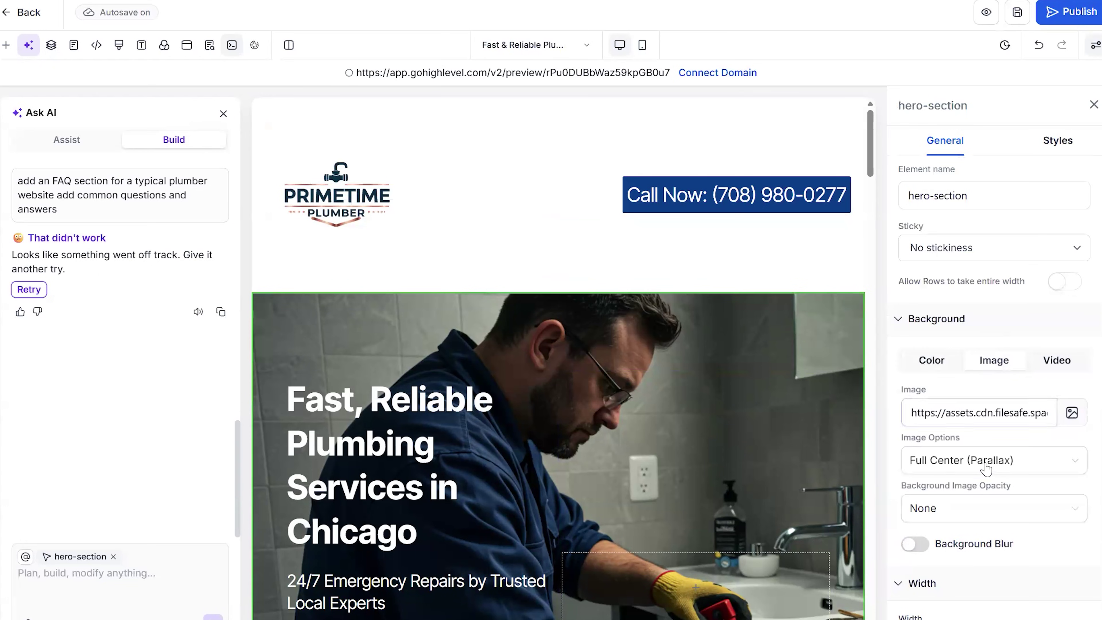
left_click(986, 460)
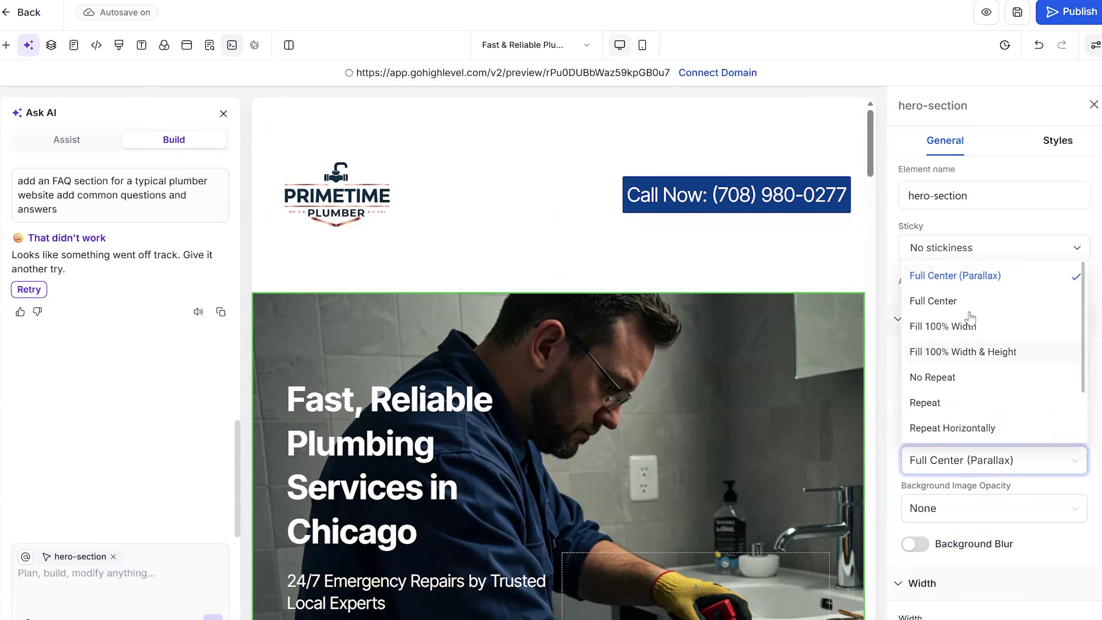
left_click(970, 304)
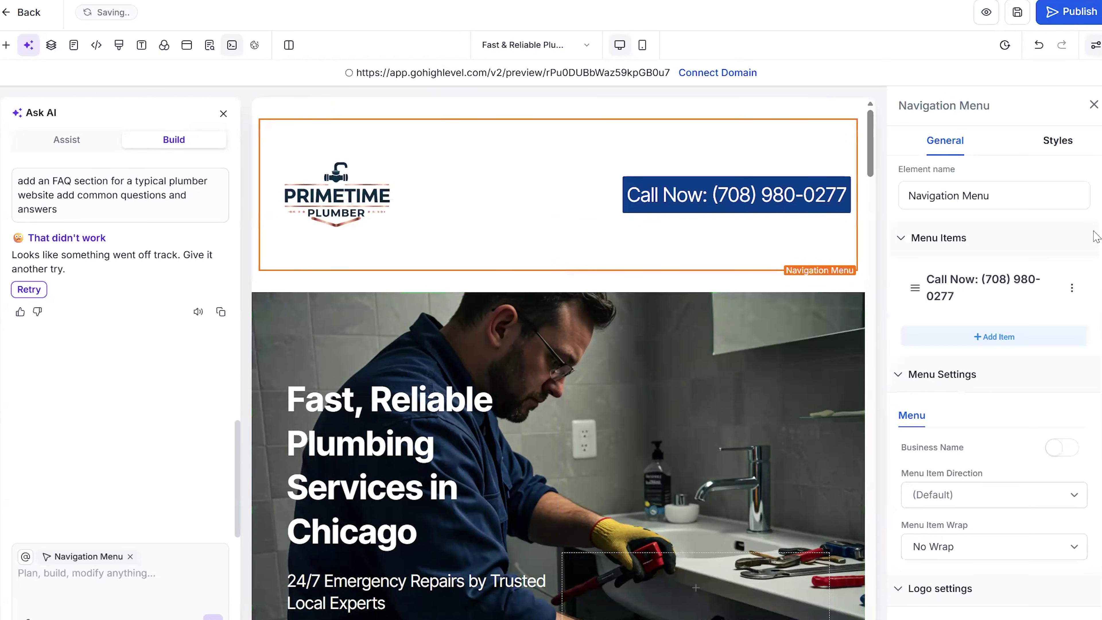
Step: Set the navigation menu's top and bottom padding to 0
left_click(1058, 140)
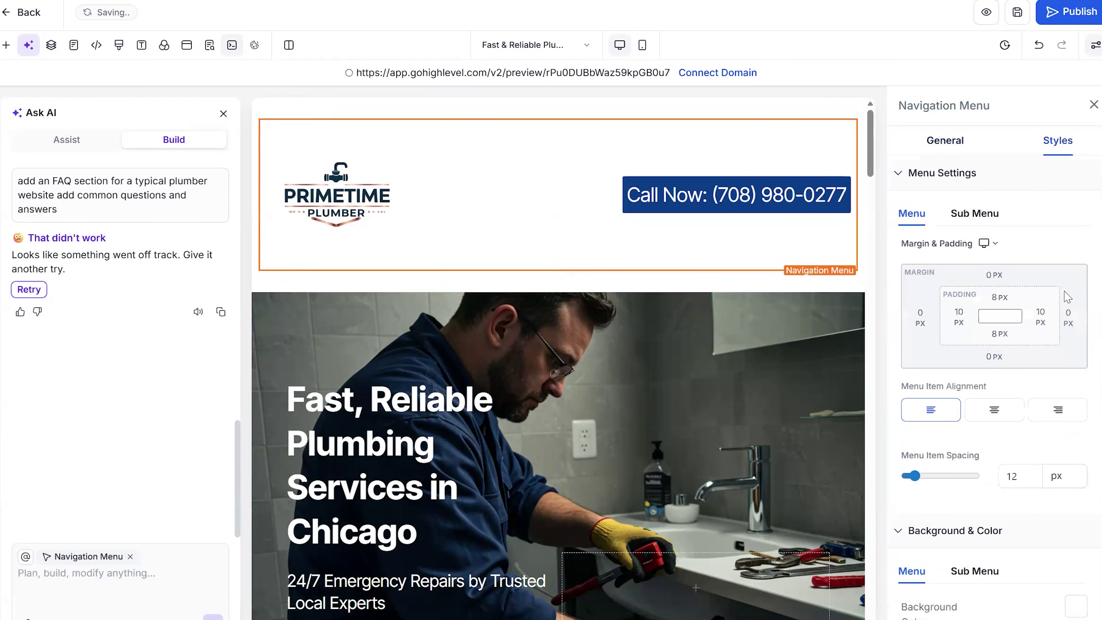
left_click(960, 317)
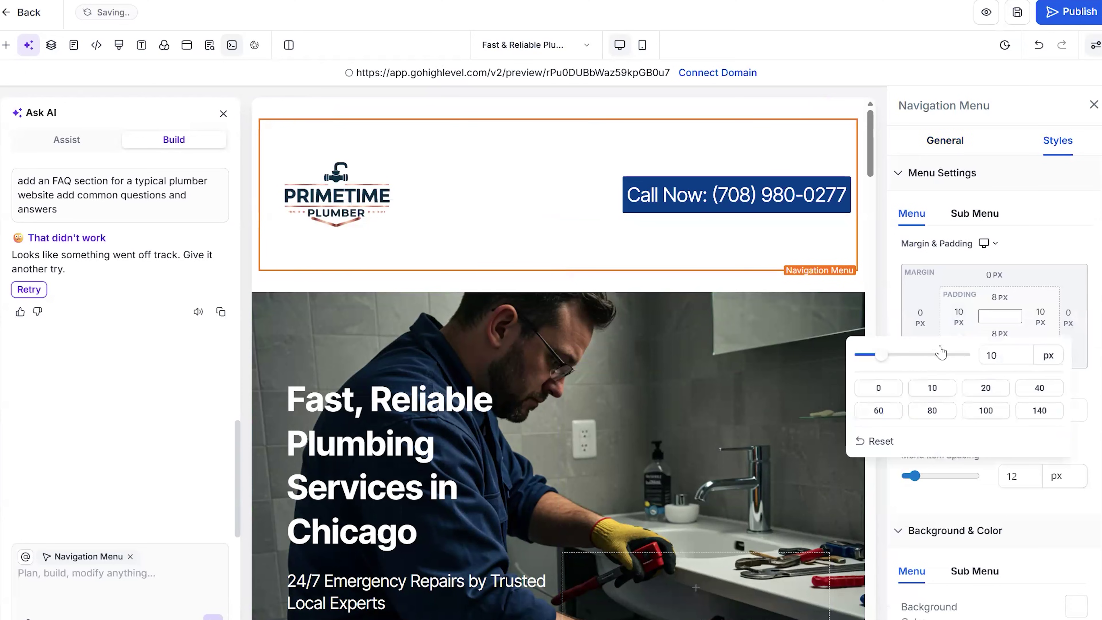
left_click(999, 298)
left_click(999, 297)
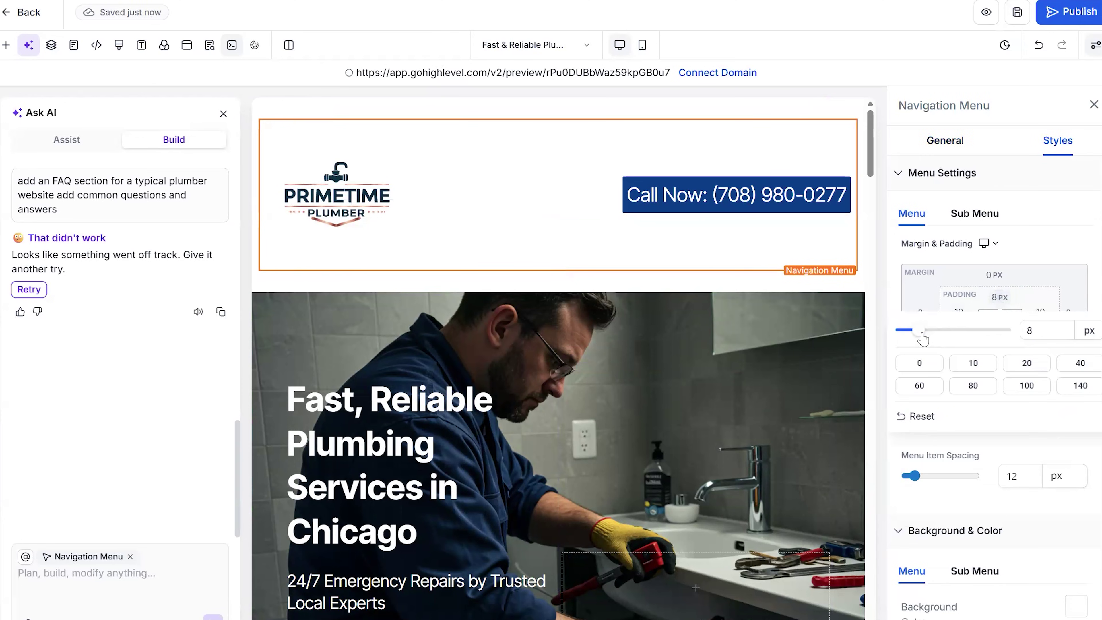
left_click_drag(911, 330, 887, 340)
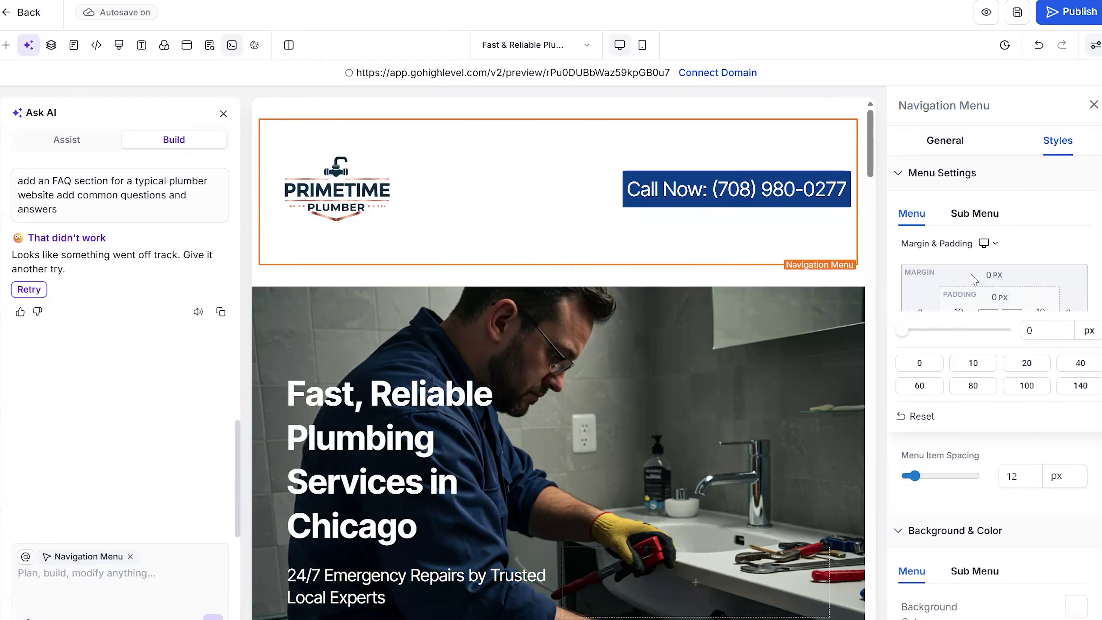
left_click(993, 304)
left_click(999, 333)
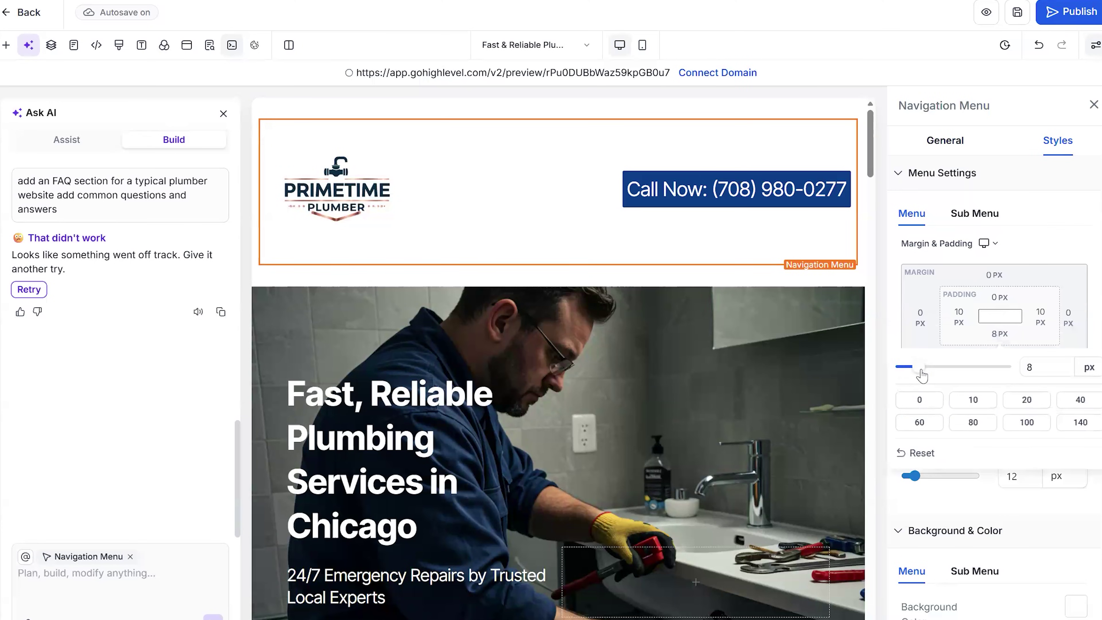
left_click_drag(920, 371, 888, 375)
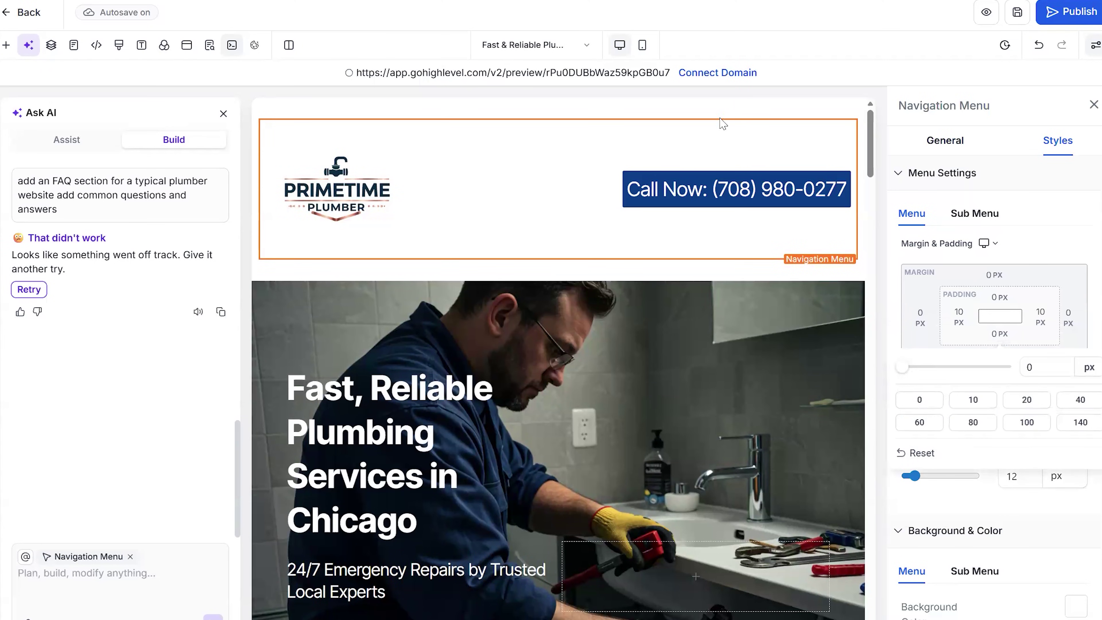
Step: Set the header row's top padding to 0 and save the page
left_click(997, 271)
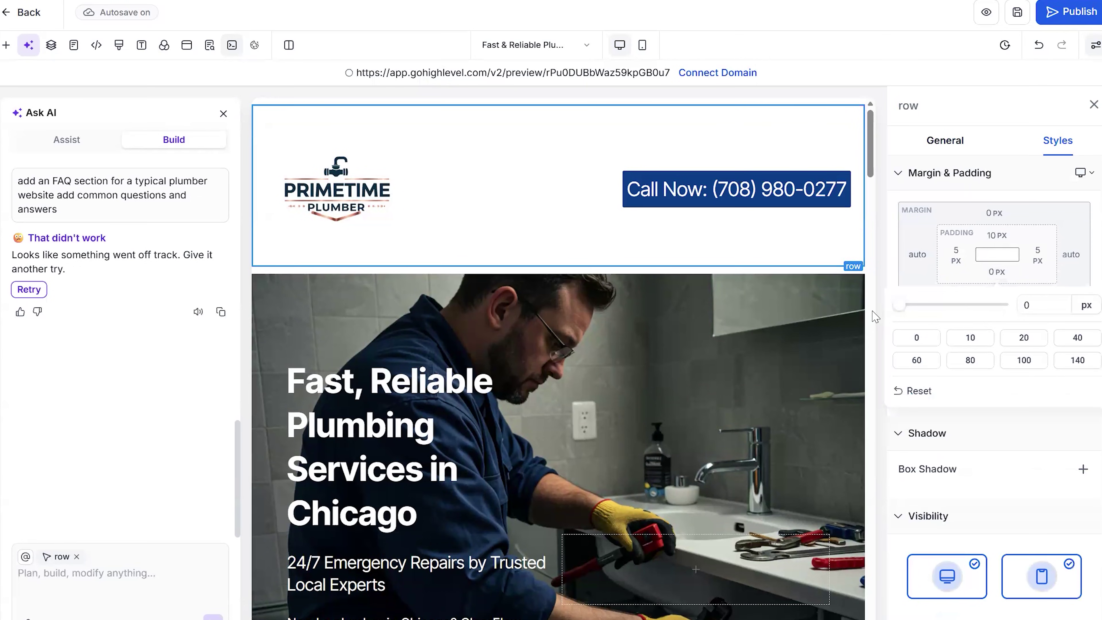
left_click(997, 235)
left_click_drag(907, 269, 883, 272)
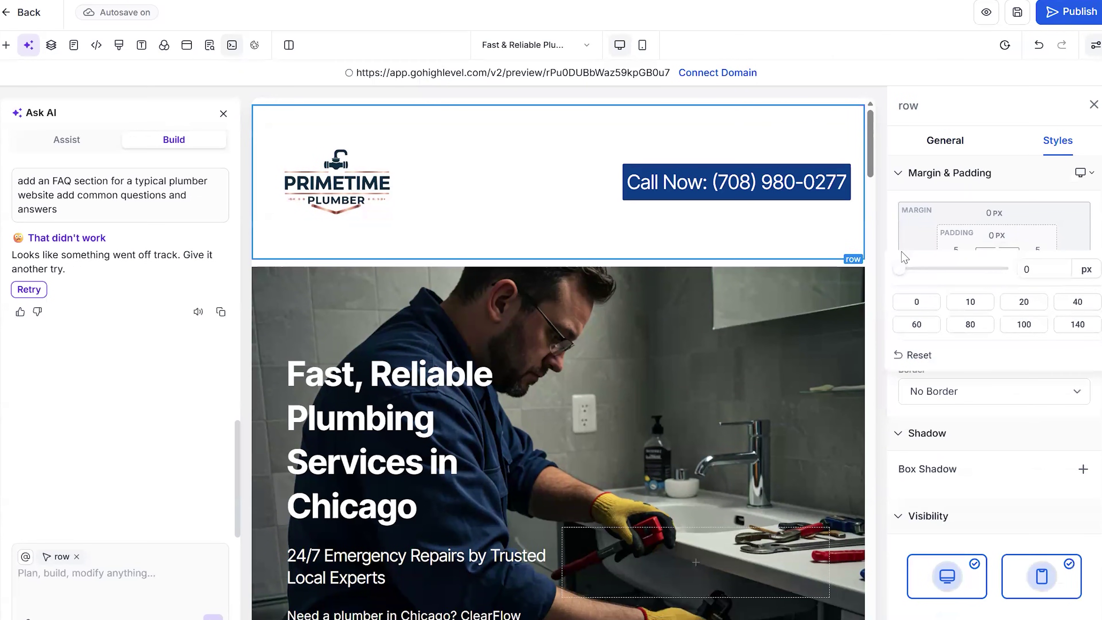
left_click(1094, 201)
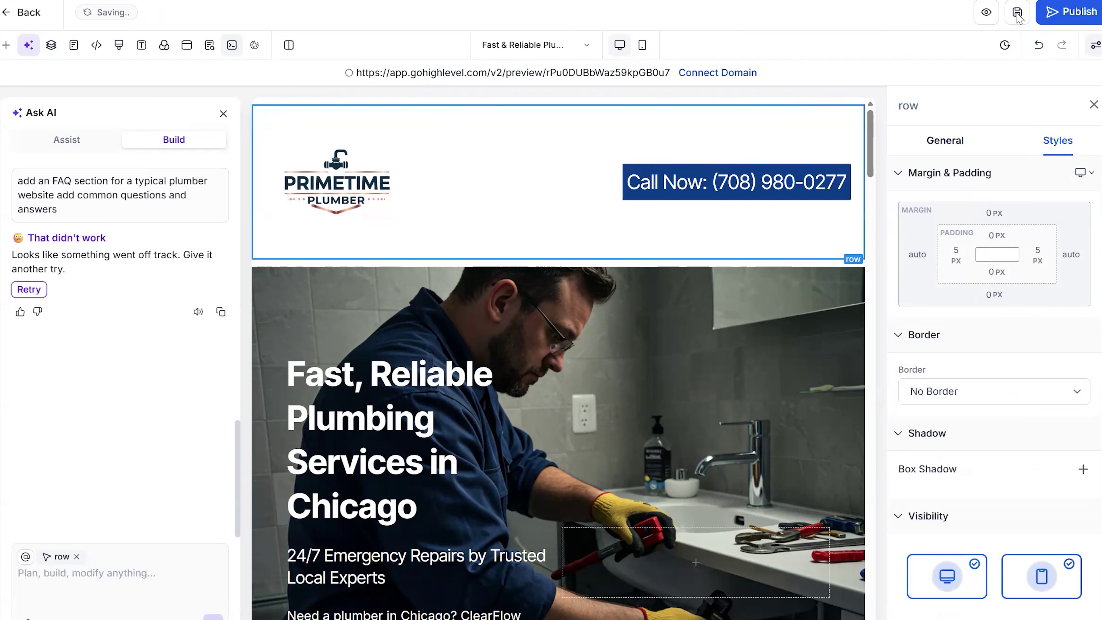
left_click(1018, 13)
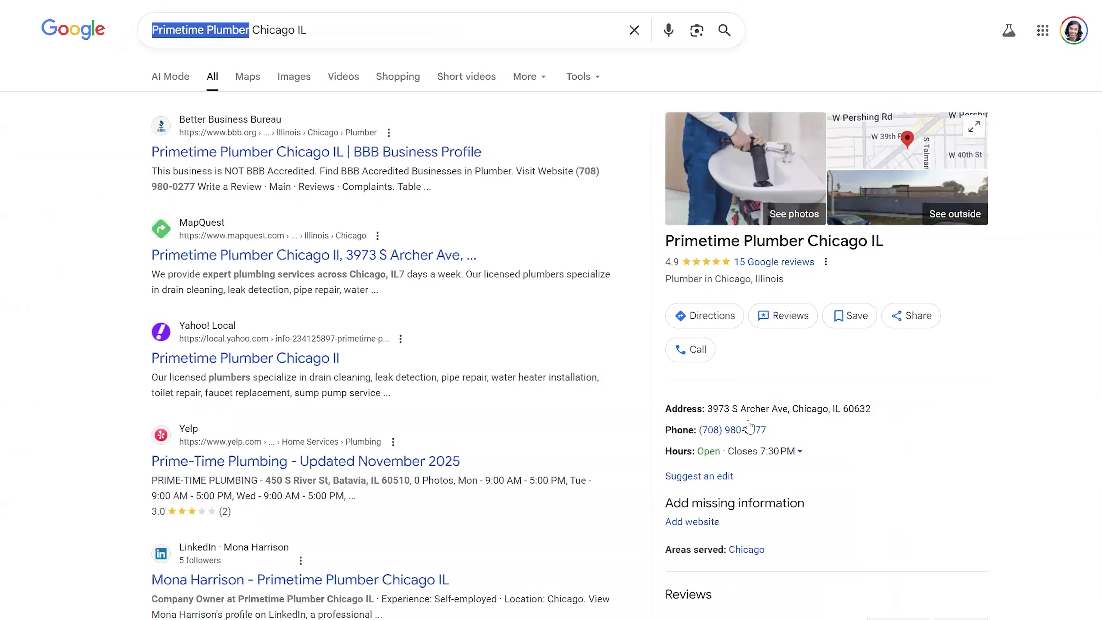
Step: Copy the street address from Google's Primetime Plumber listing and start editing the contact address paragraph
left_click_drag(876, 412, 707, 409)
key("ctrl+c")
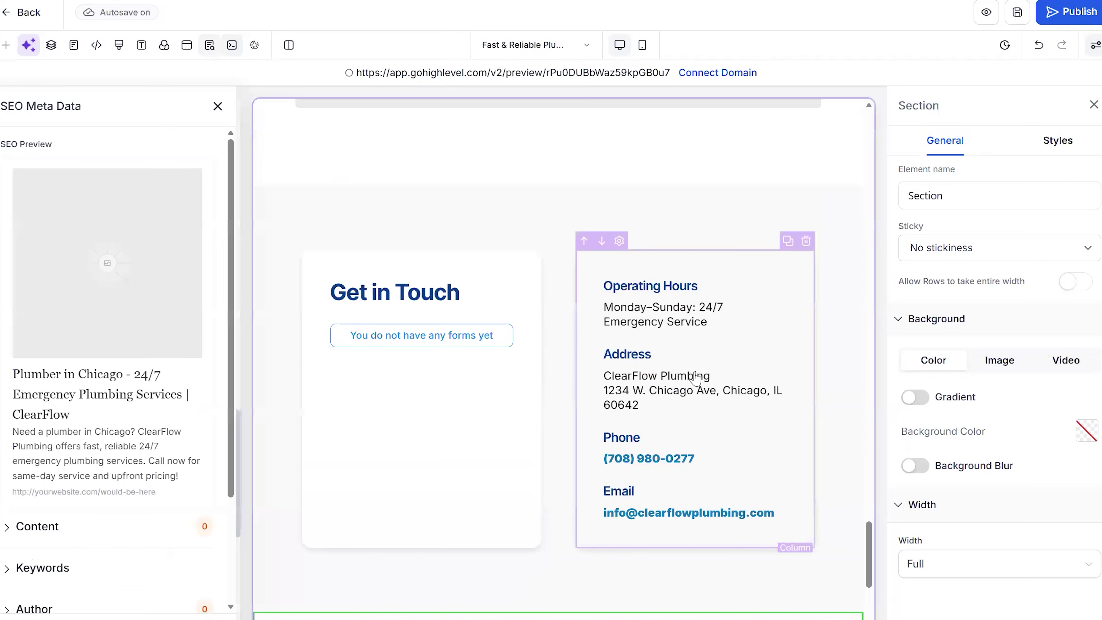
left_click(678, 404)
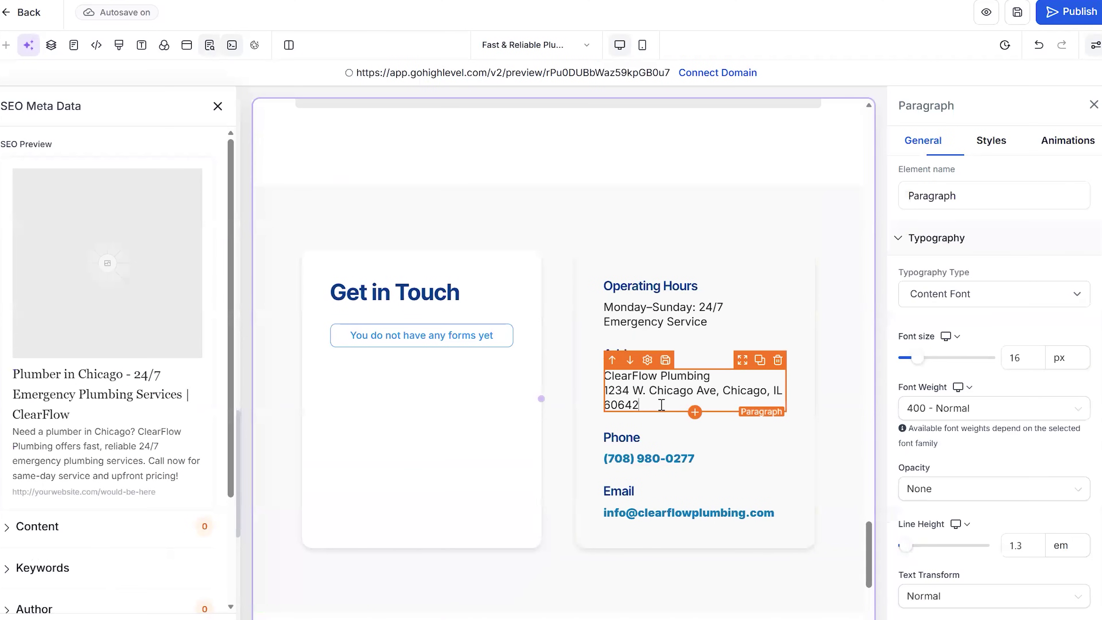
Step: Replace the old address with 3973 S Archer Ave as plain text, keeping the name Primetiem Plumber
left_click_drag(661, 404, 605, 390)
key("ctrl+v")
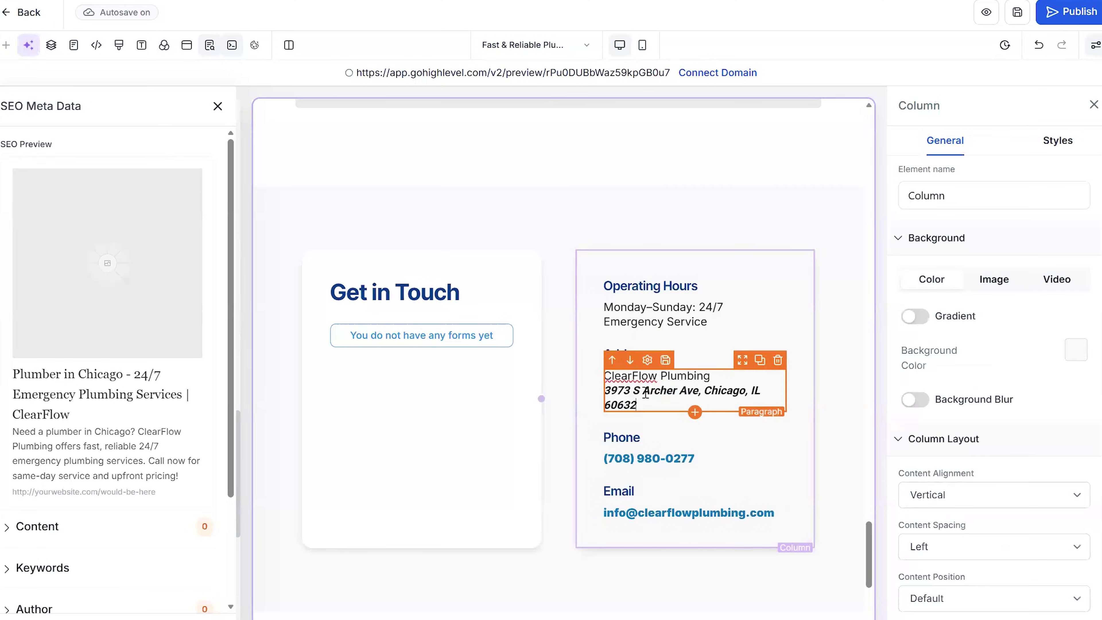
left_click_drag(597, 409, 605, 390)
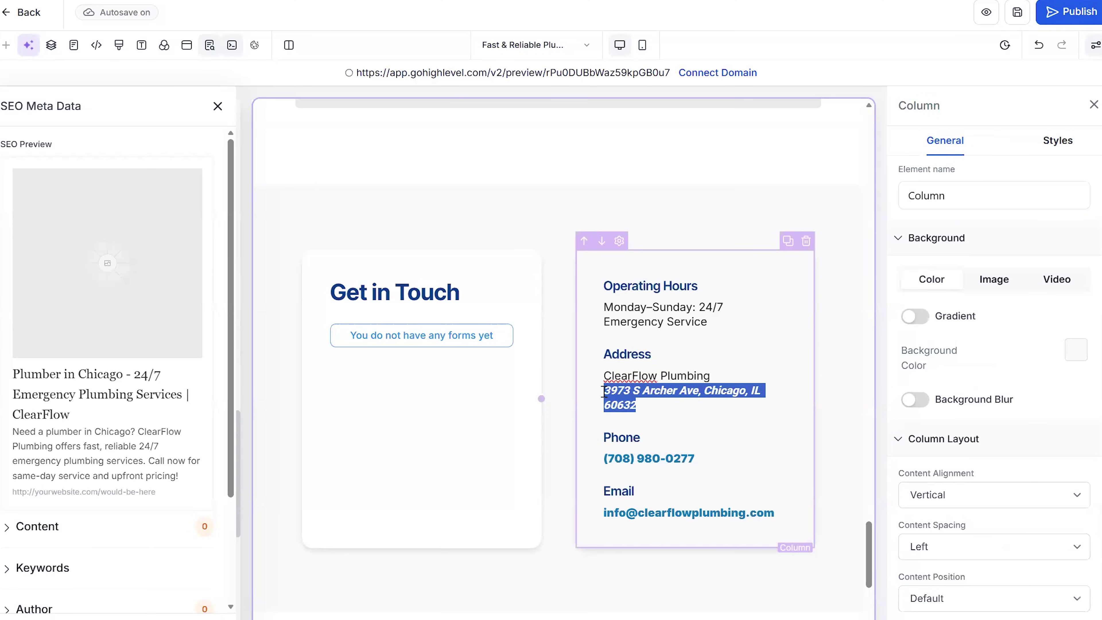
key("ctrl+i")
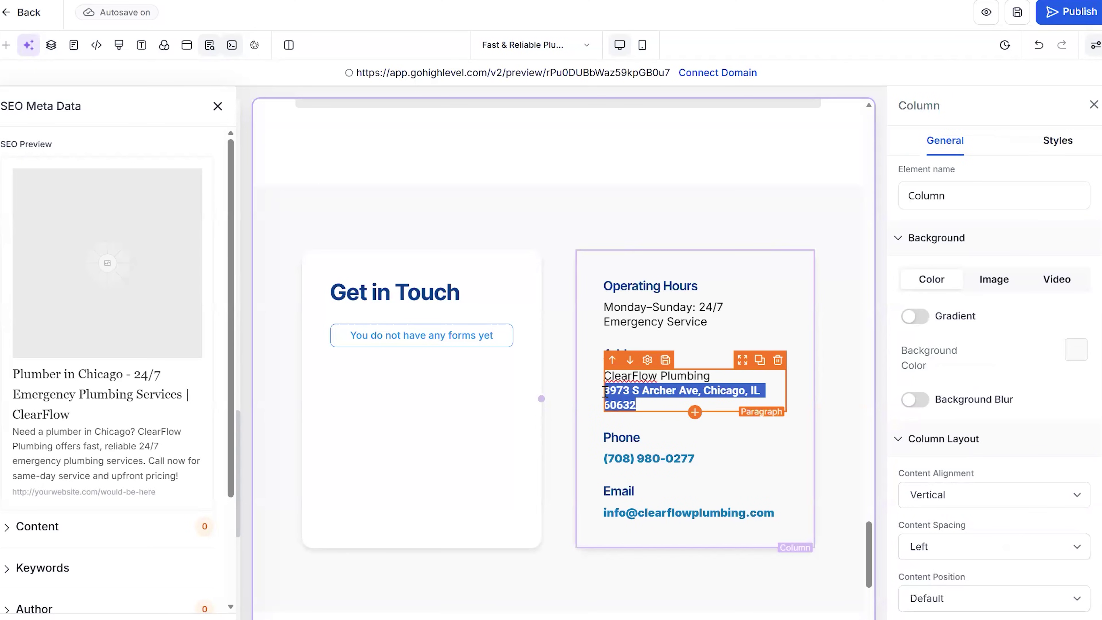
key("ctrl+b")
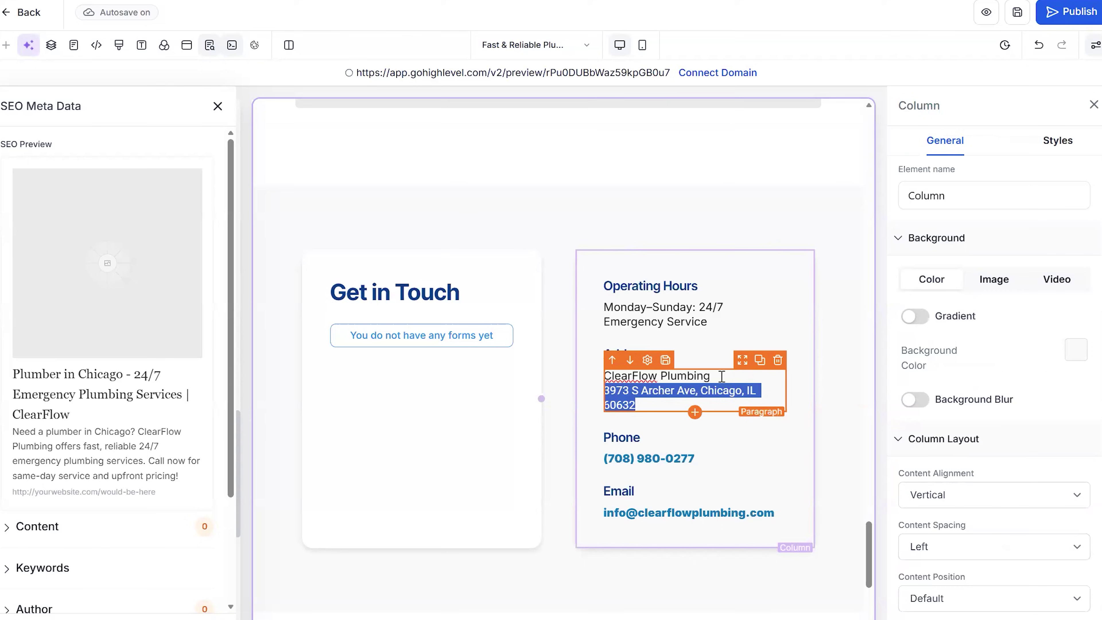
left_click(721, 376)
left_click_drag(721, 376, 605, 388)
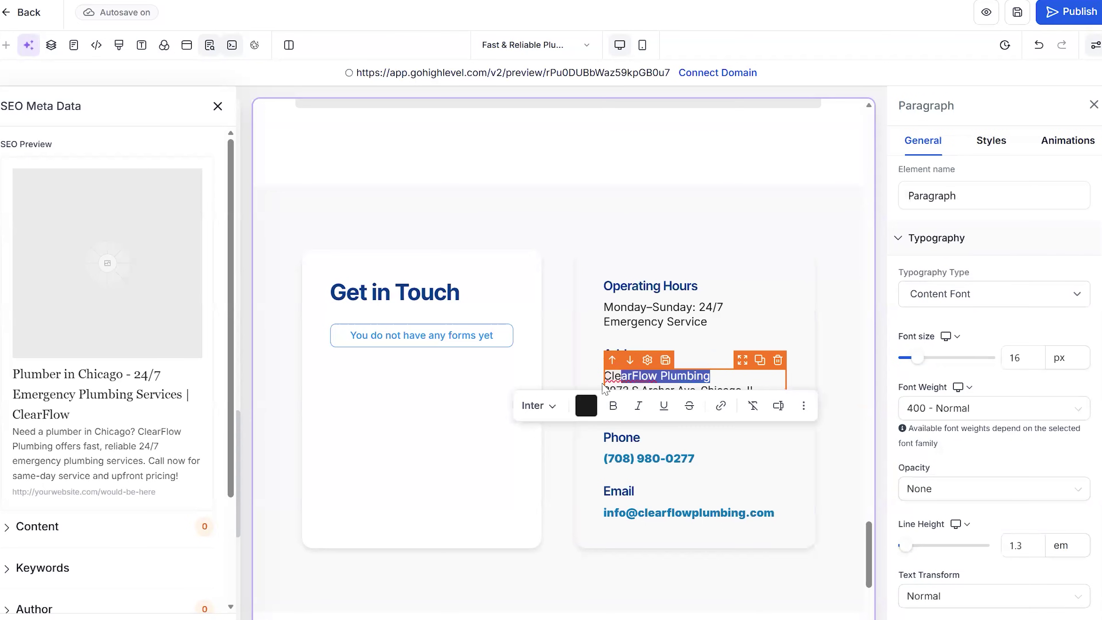
key("ctrl+z")
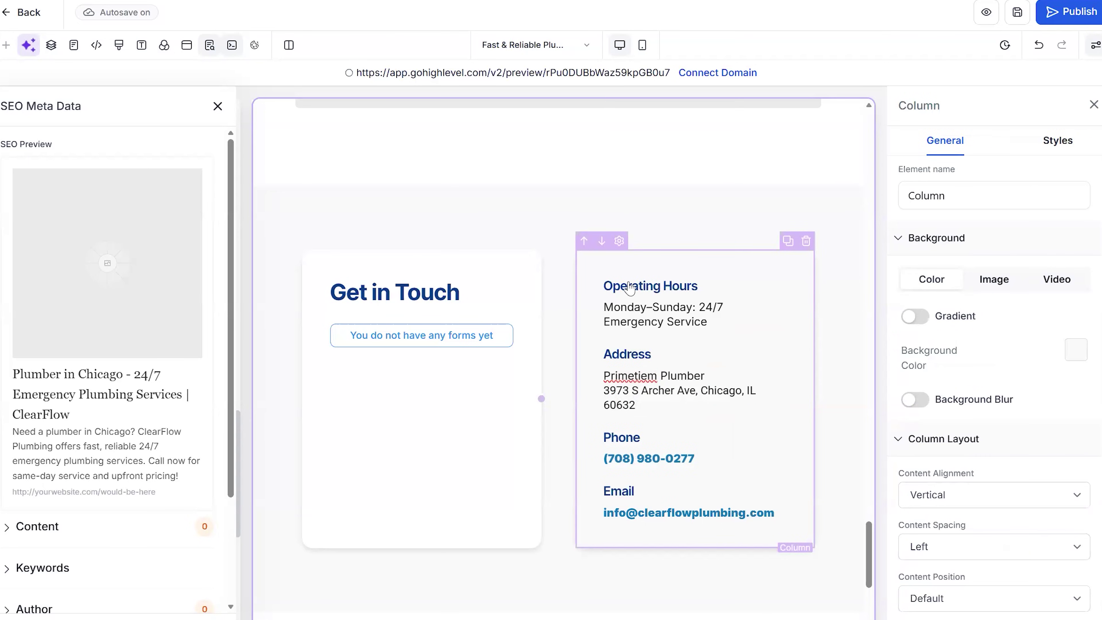
key("ctrl+Tab")
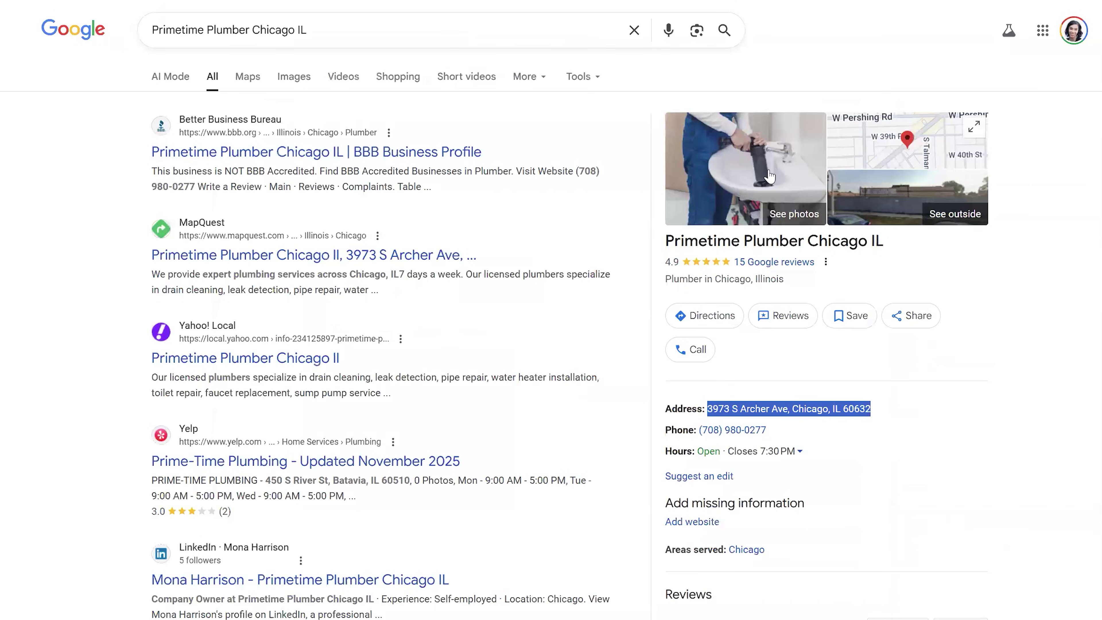
key("ctrl+shift+Tab")
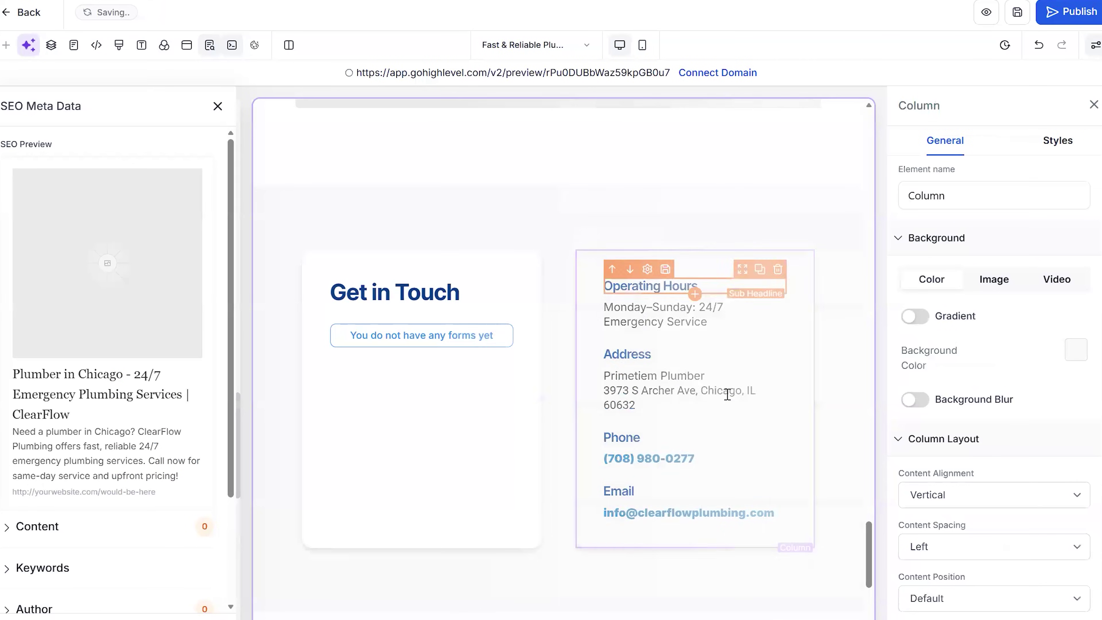
Step: Delete the Service Area map section from the page
scroll(782, 411, "up", 3)
scroll(782, 411, "up", 10)
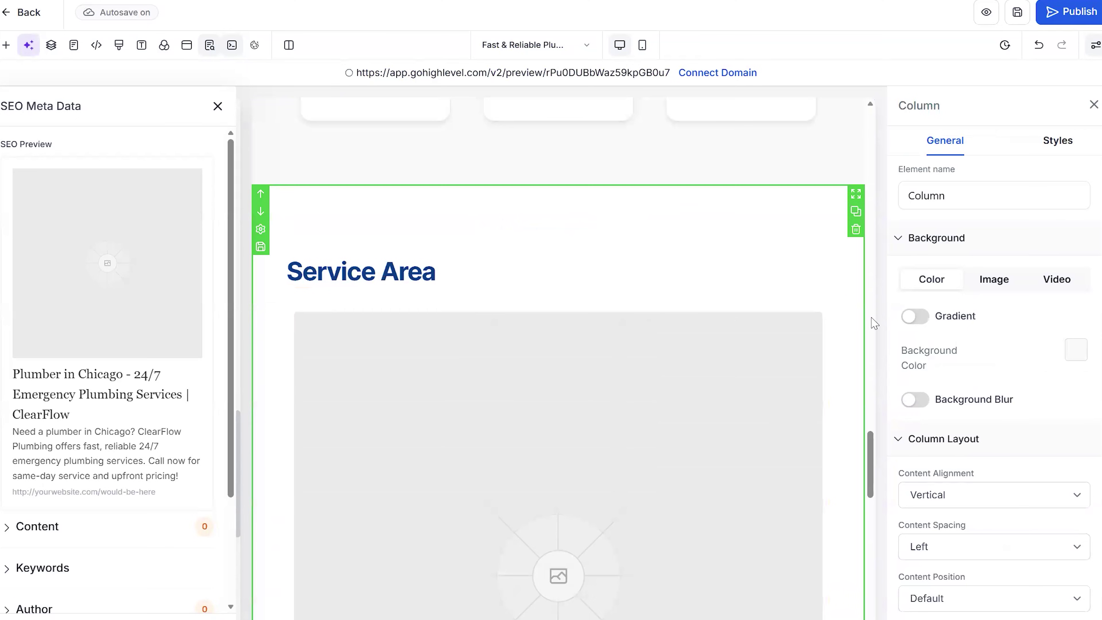
left_click(855, 229)
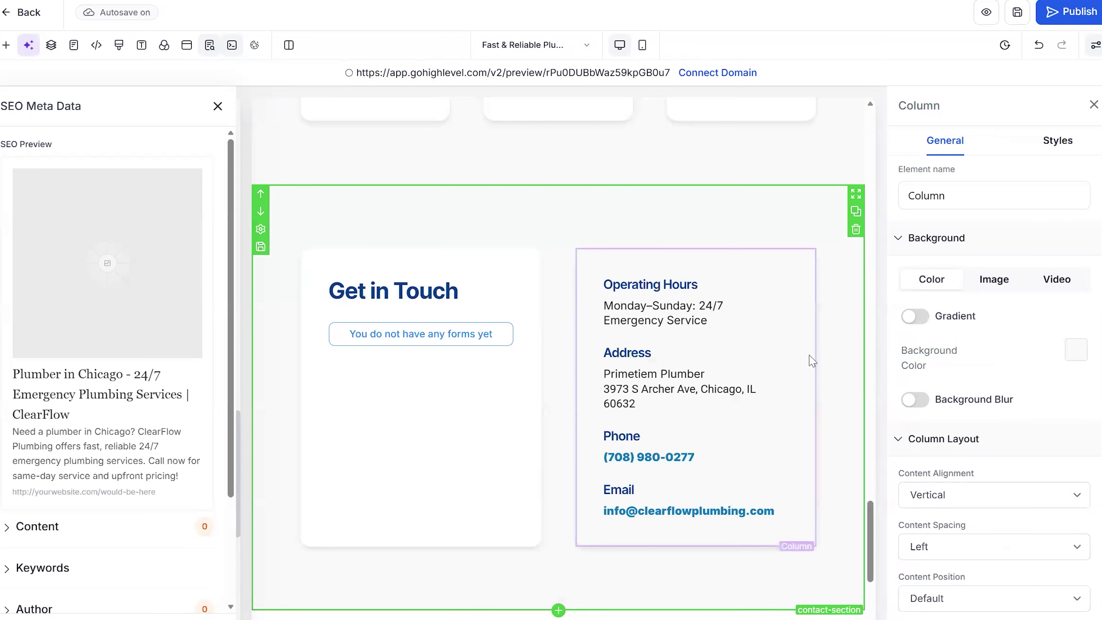
scroll(818, 347, "up", 3)
scroll(818, 347, "down", 6)
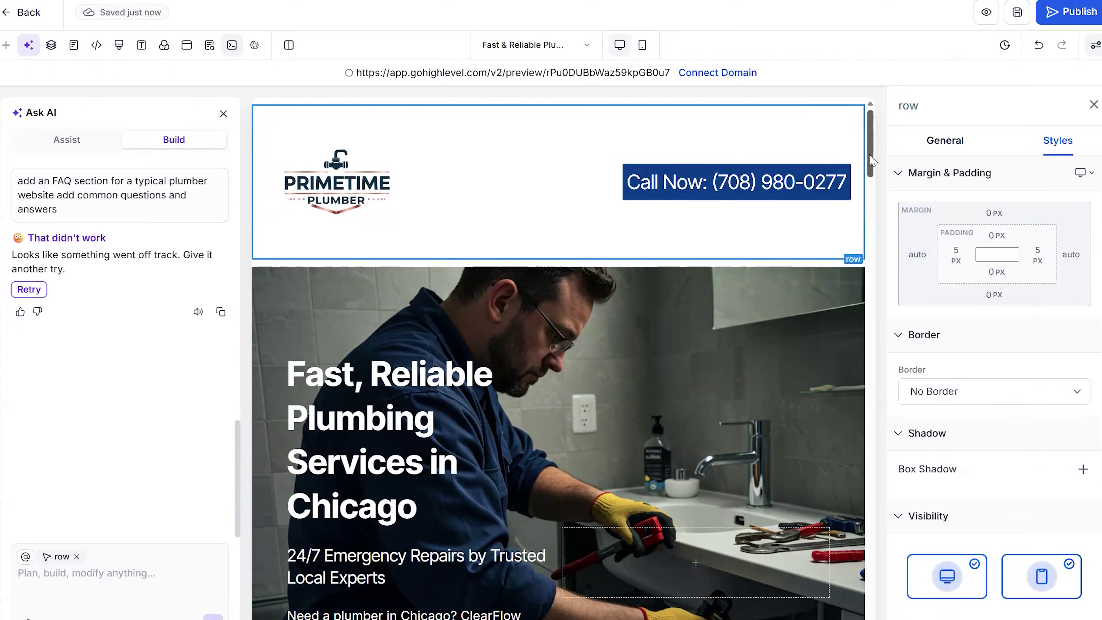
Step: Set the hero background image opacity to Light Fade, after briefly trying Half Fade
scroll(872, 160, "down", 5)
scroll(871, 154, "up", 2)
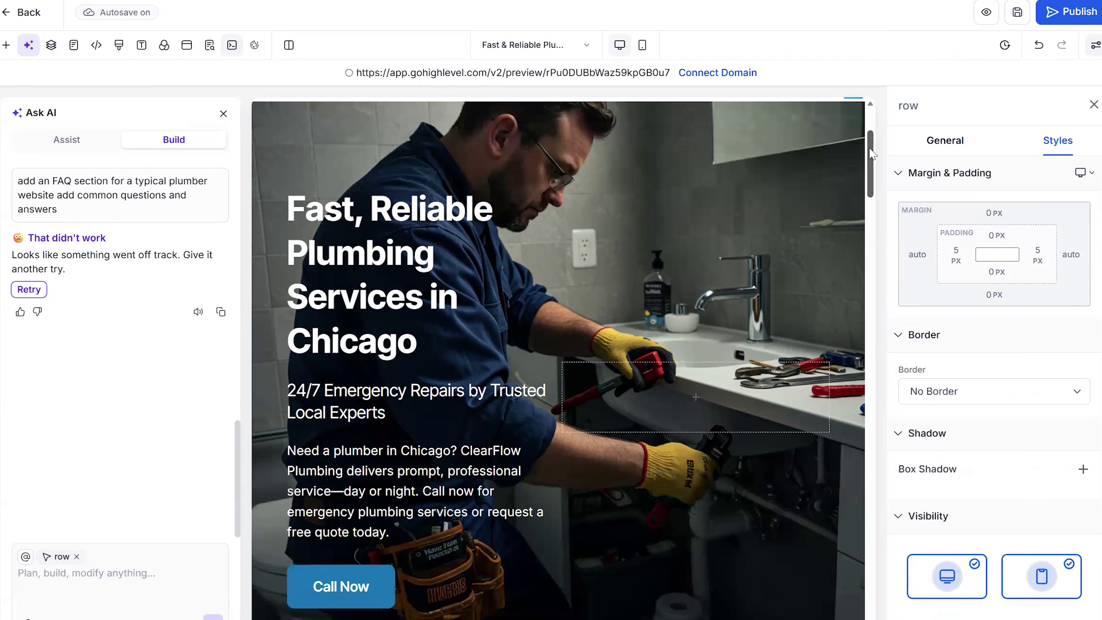
scroll(696, 210, "up", 1)
left_click(688, 204)
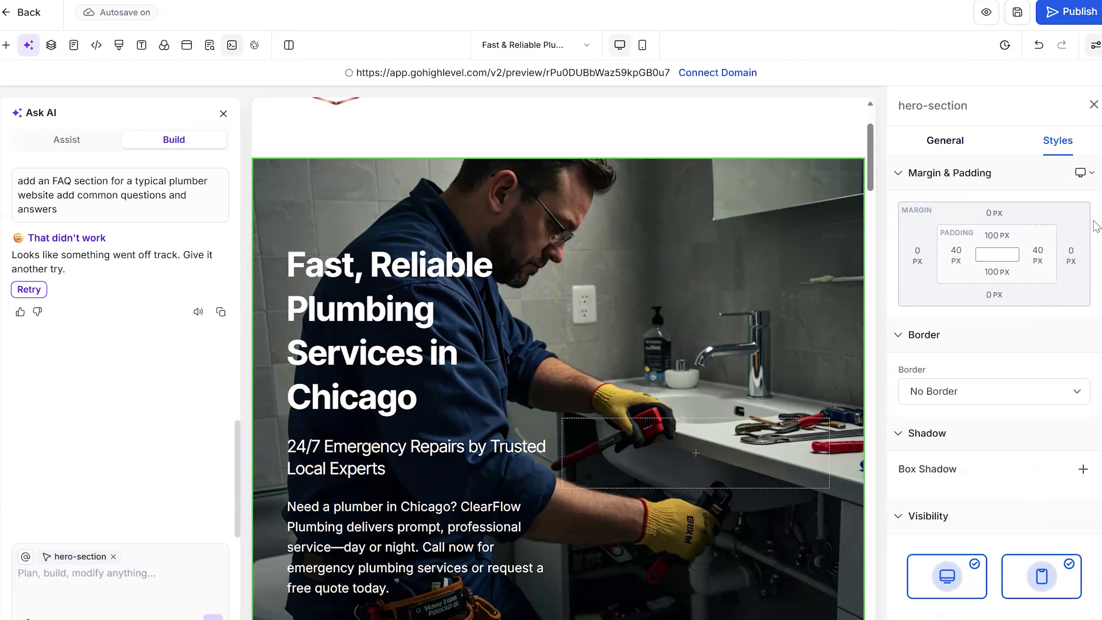
left_click(945, 140)
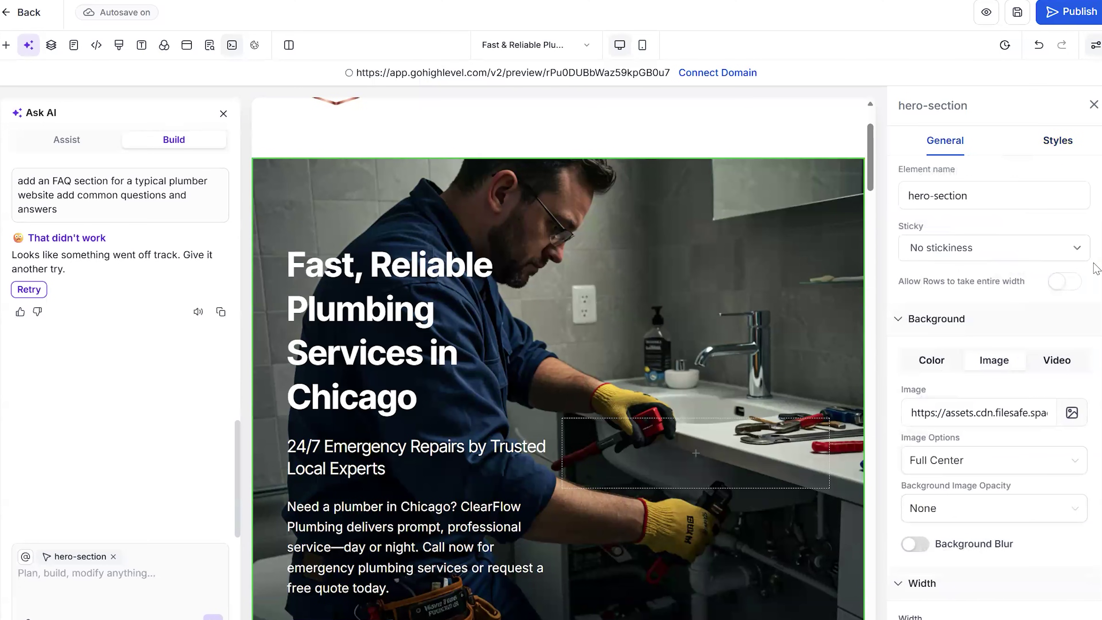
left_click(958, 510)
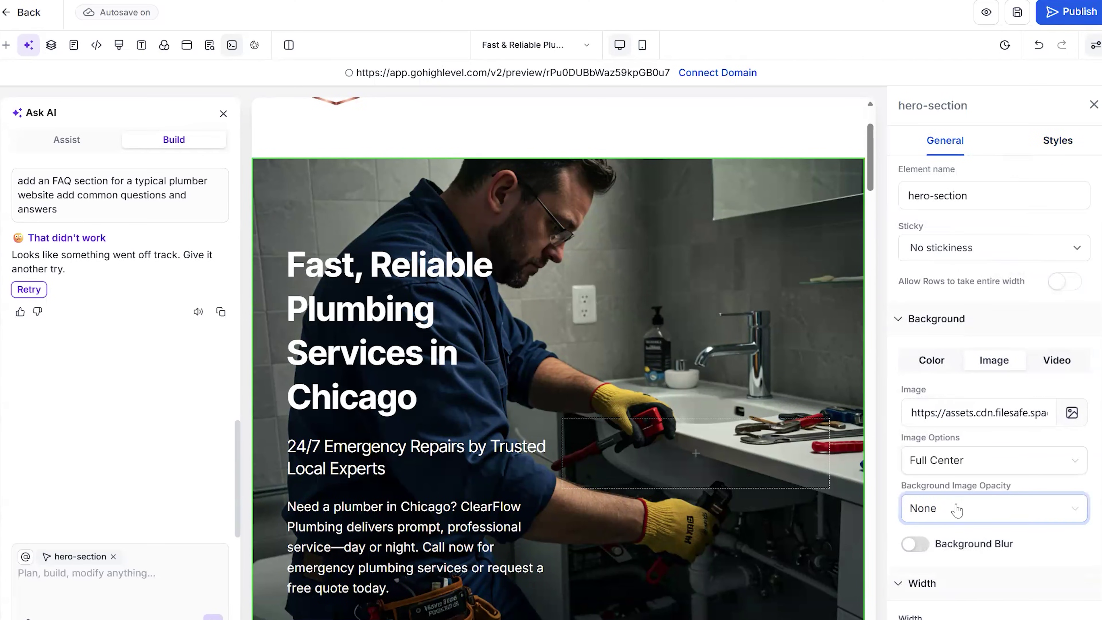
left_click(951, 571)
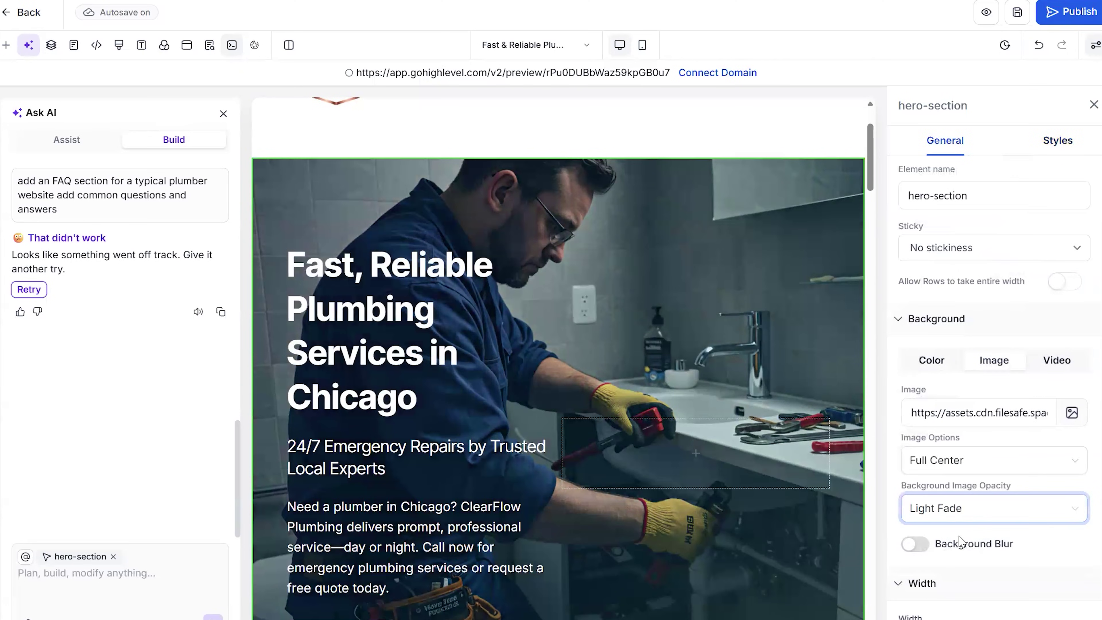
left_click(961, 512)
left_click(952, 590)
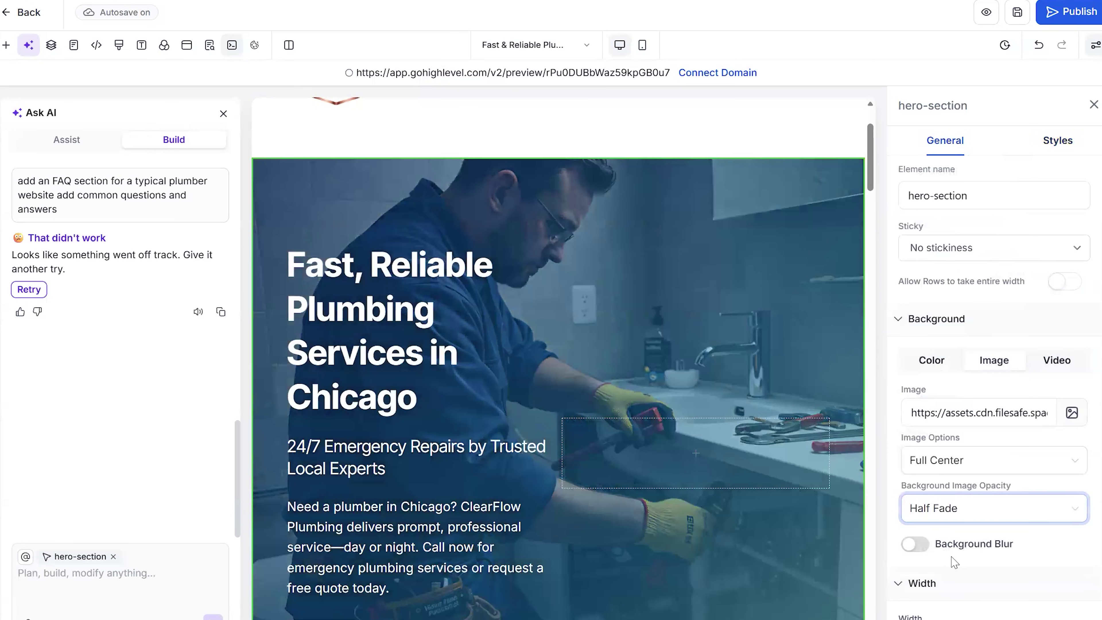
left_click(957, 514)
left_click(939, 569)
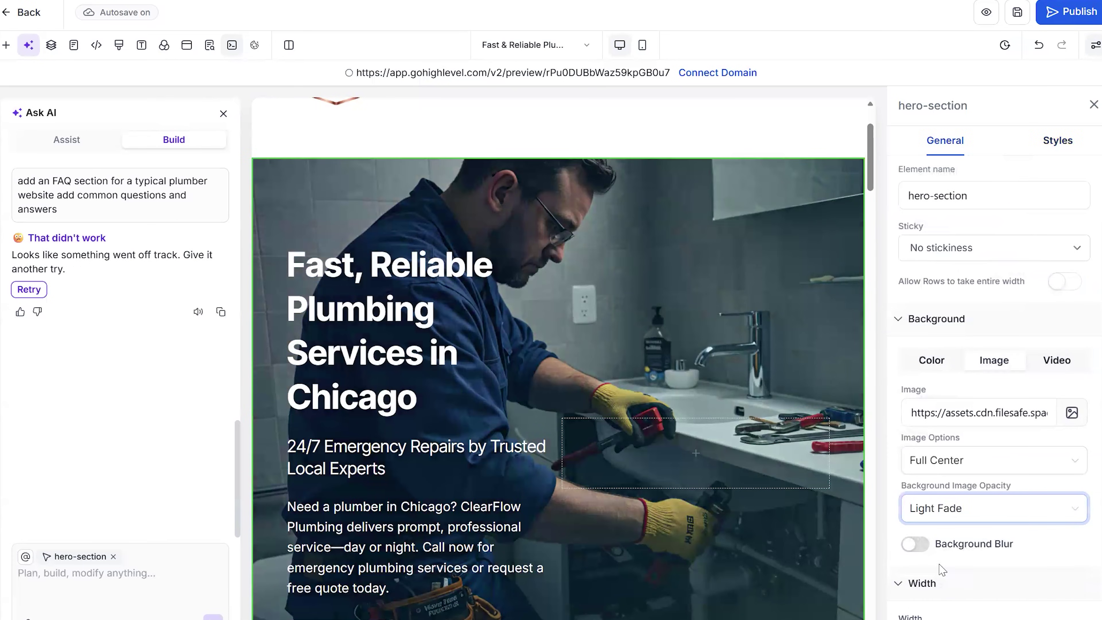
scroll(929, 458, "down", 1)
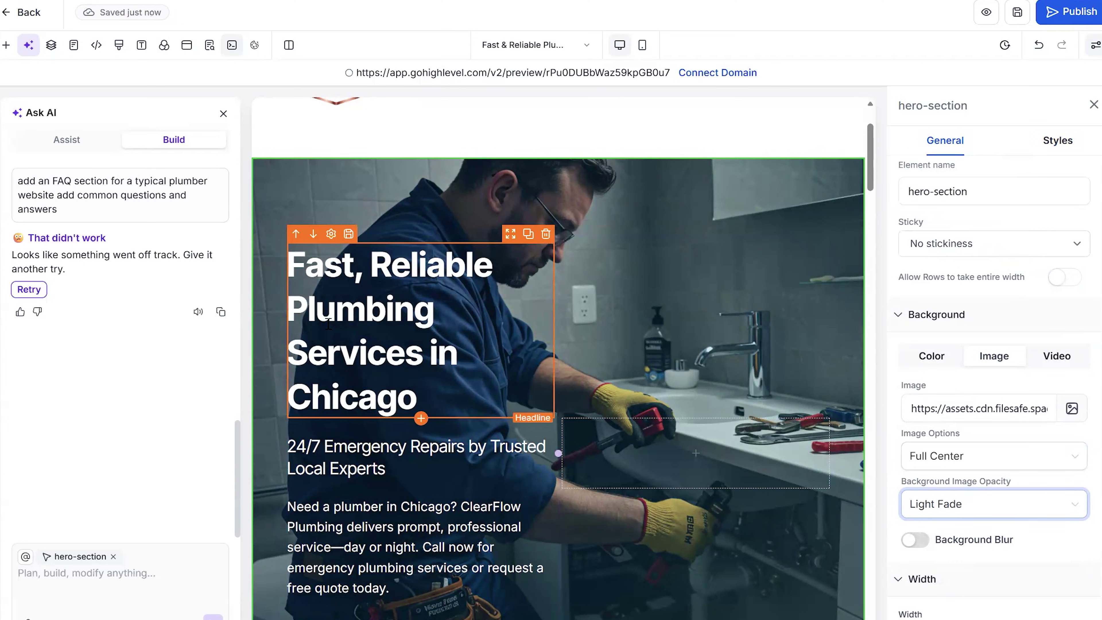
scroll(720, 367, "down", 10)
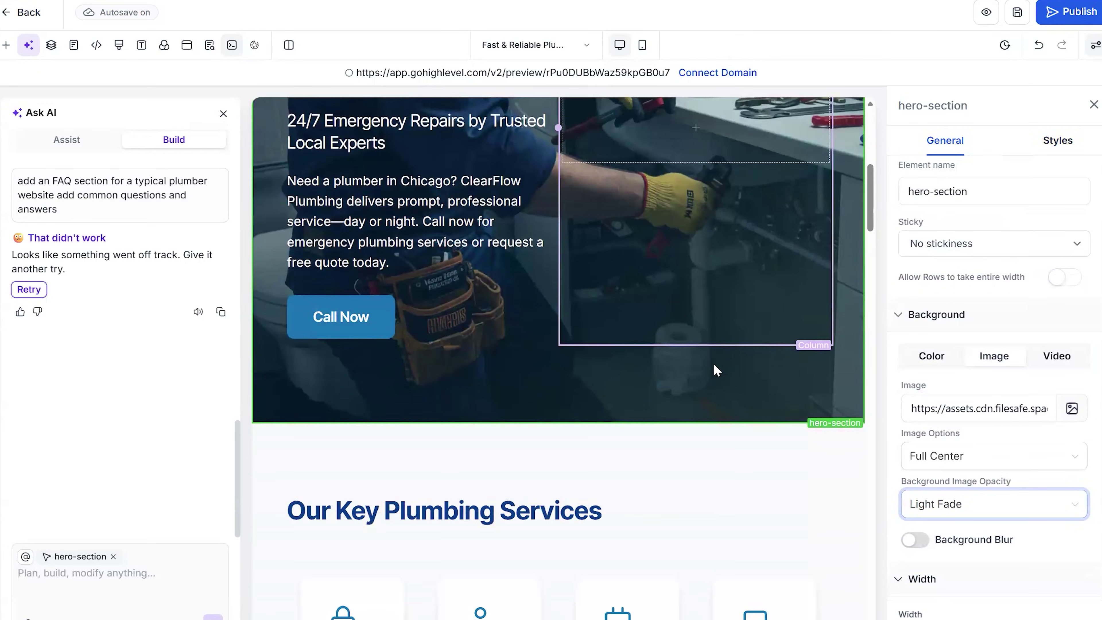
left_click(642, 45)
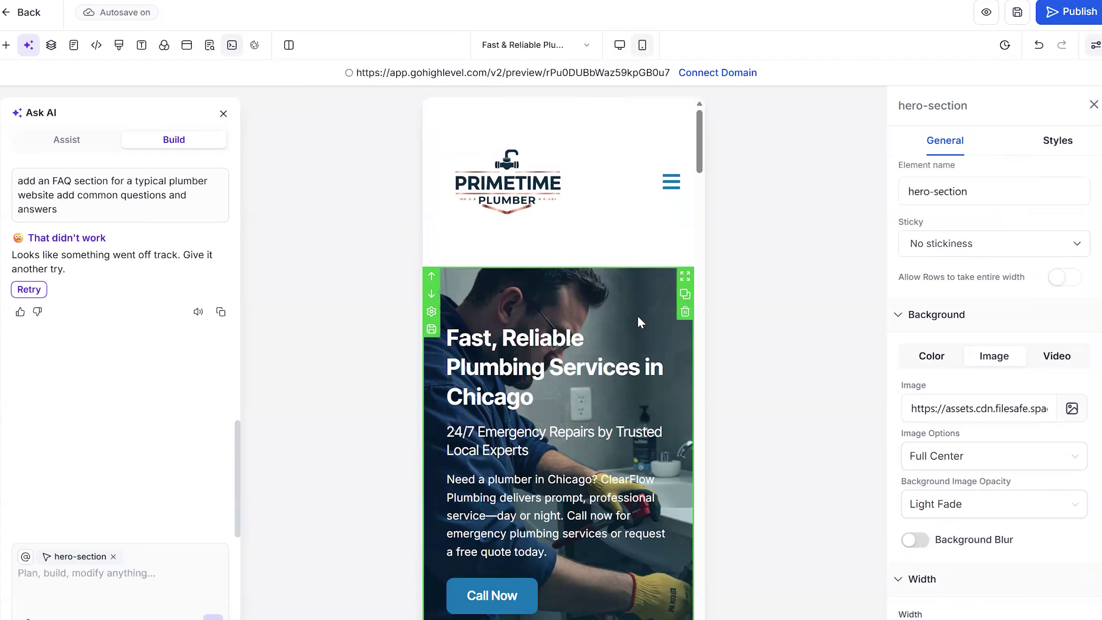
scroll(640, 322, "down", 9)
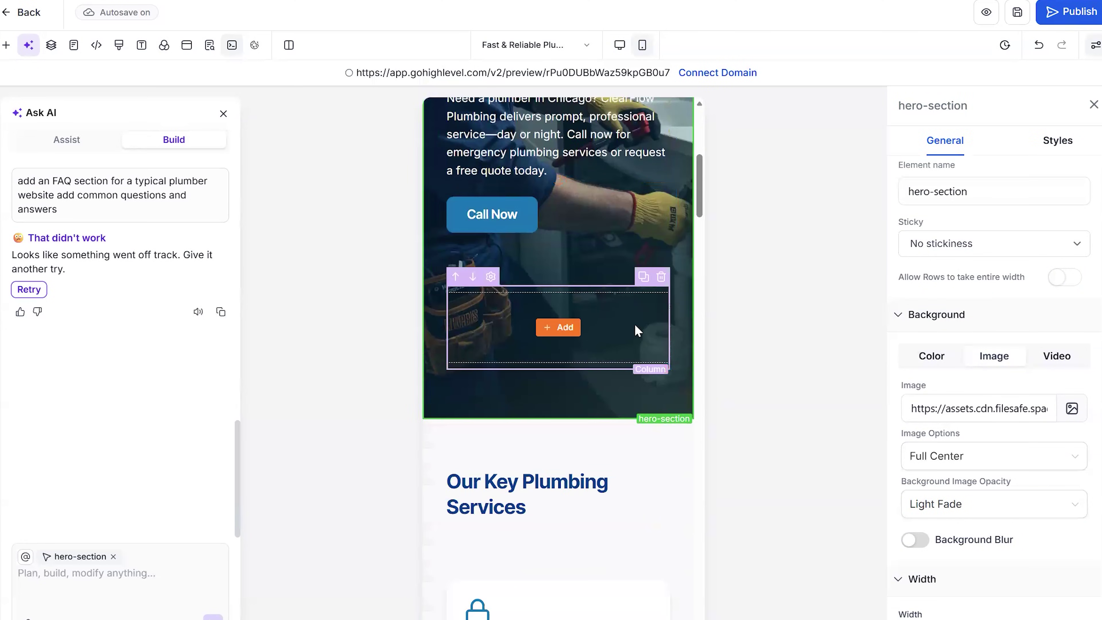
scroll(638, 331, "down", 13)
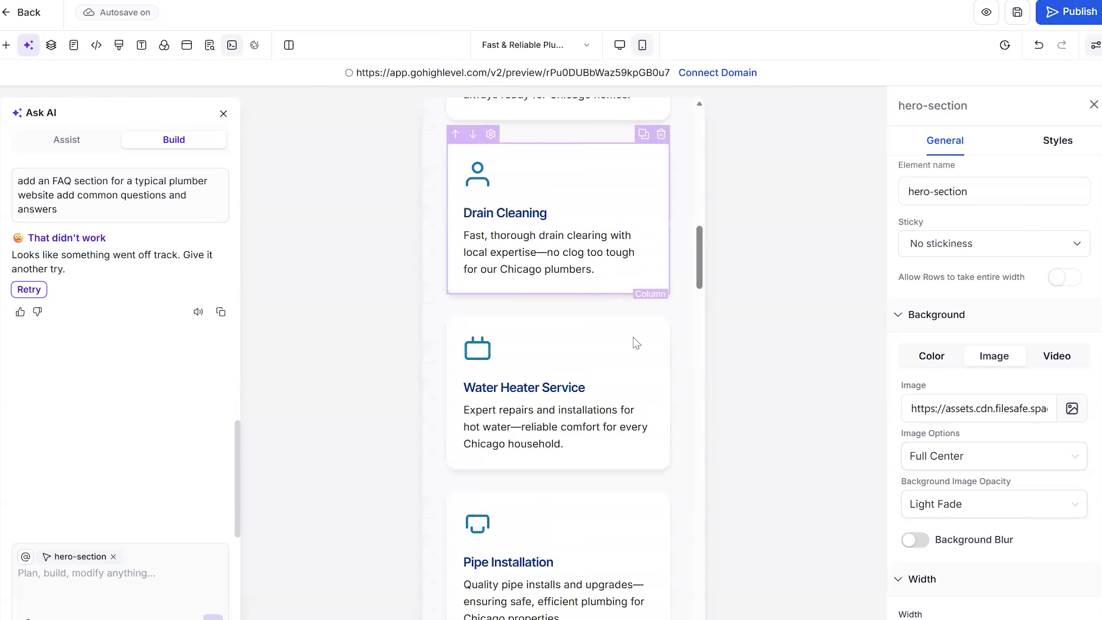
scroll(636, 343, "down", 20)
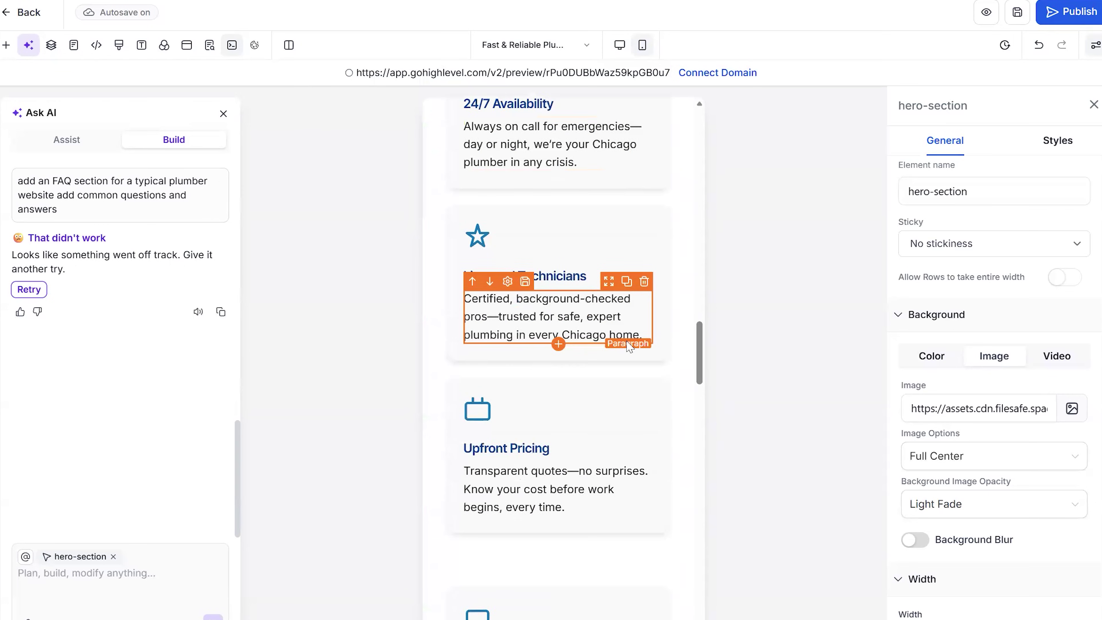
scroll(629, 346, "down", 20)
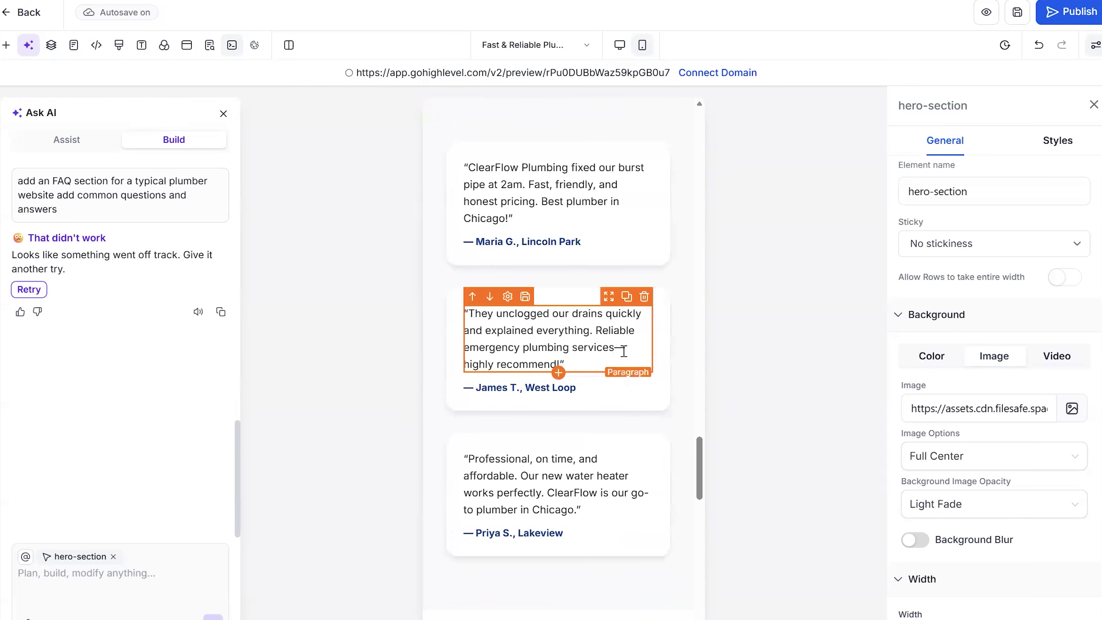
scroll(623, 351, "down", 16)
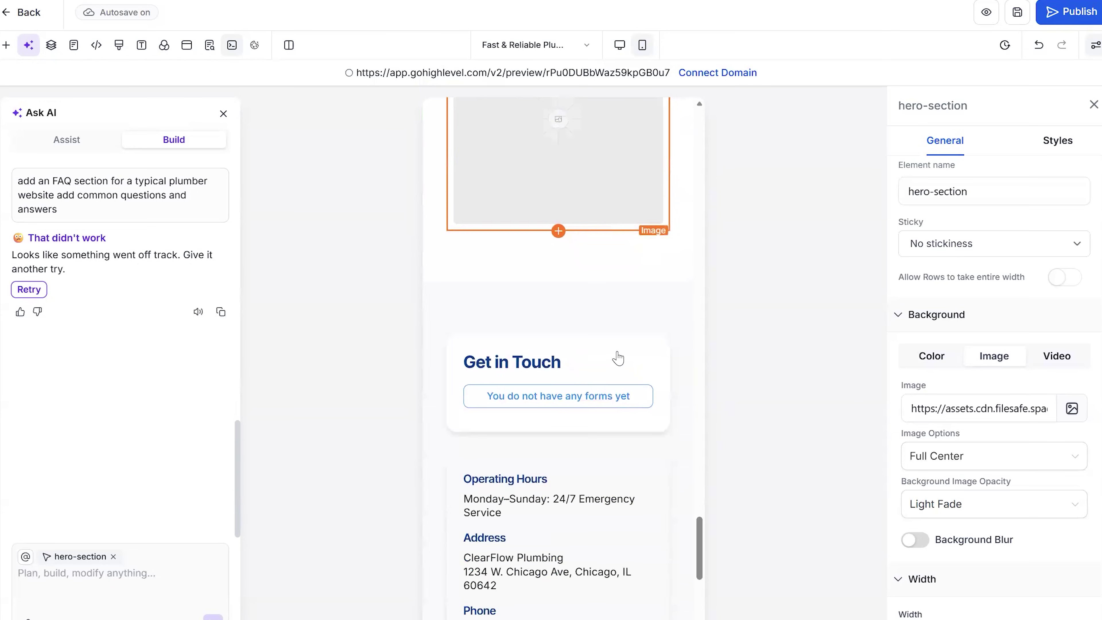
scroll(619, 358, "down", 5)
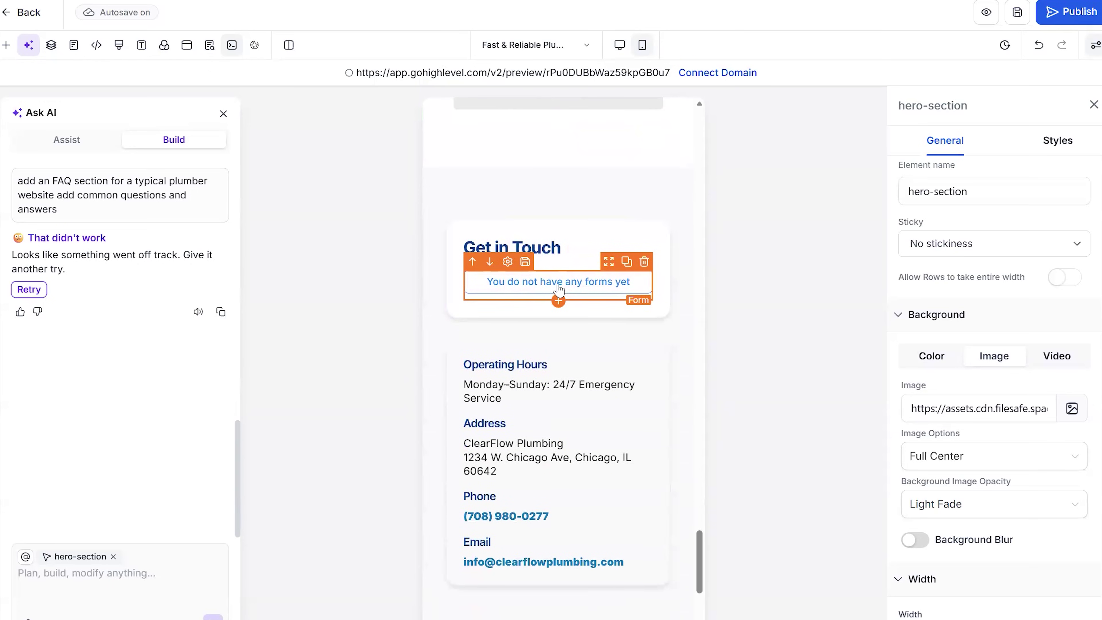
left_click(620, 45)
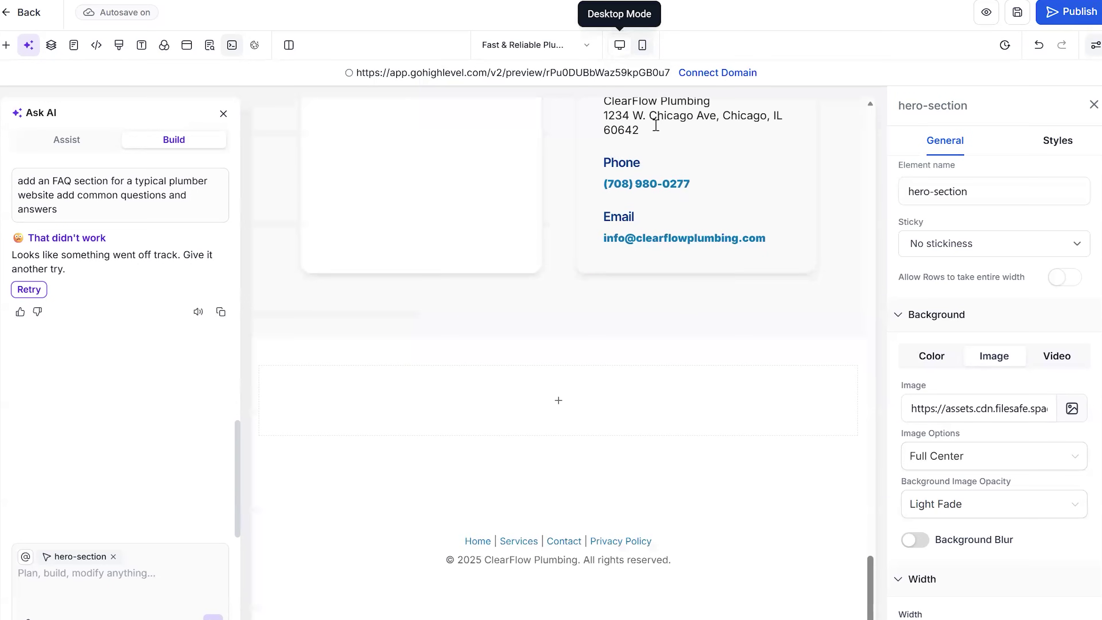
Step: Place Form 15 in the Get in Touch card and open it in the Form Builder
scroll(681, 317, "up", 10)
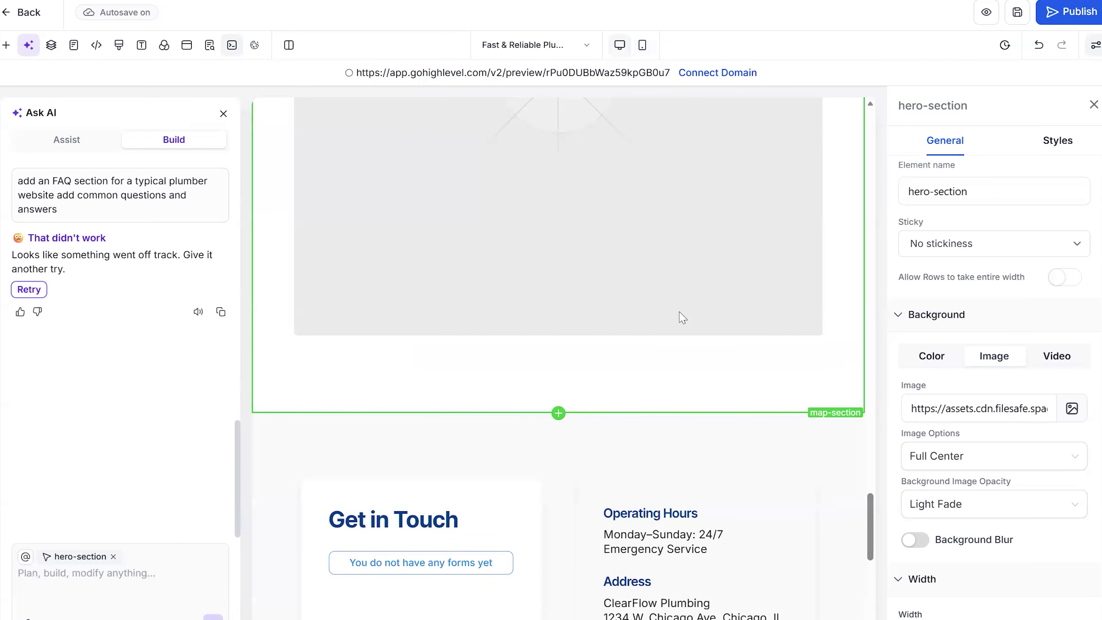
scroll(682, 318, "down", 5)
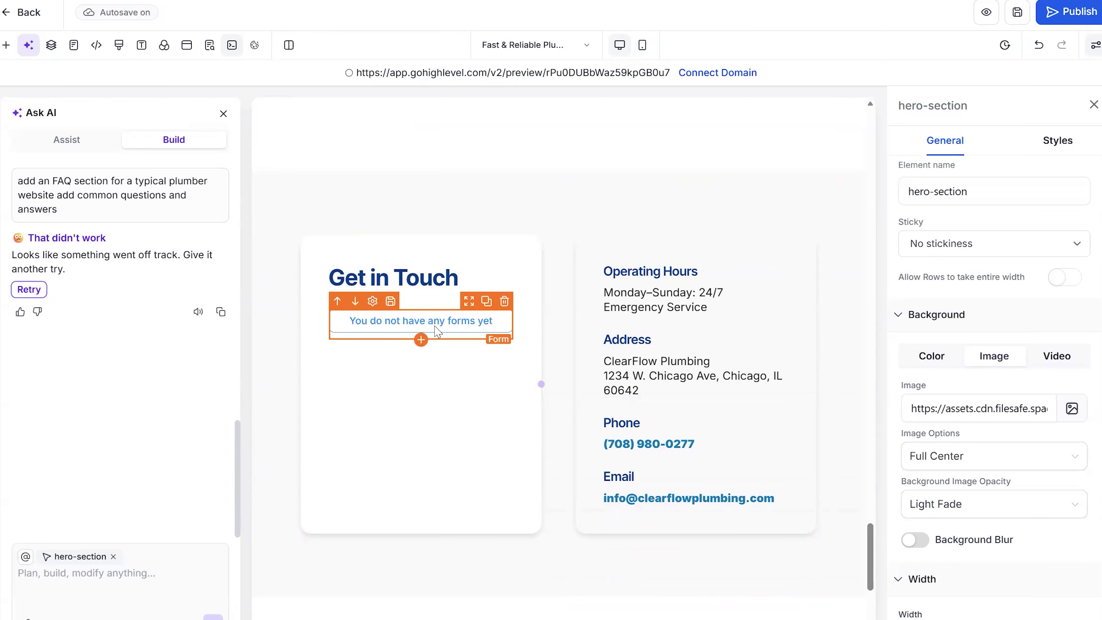
left_click(423, 335)
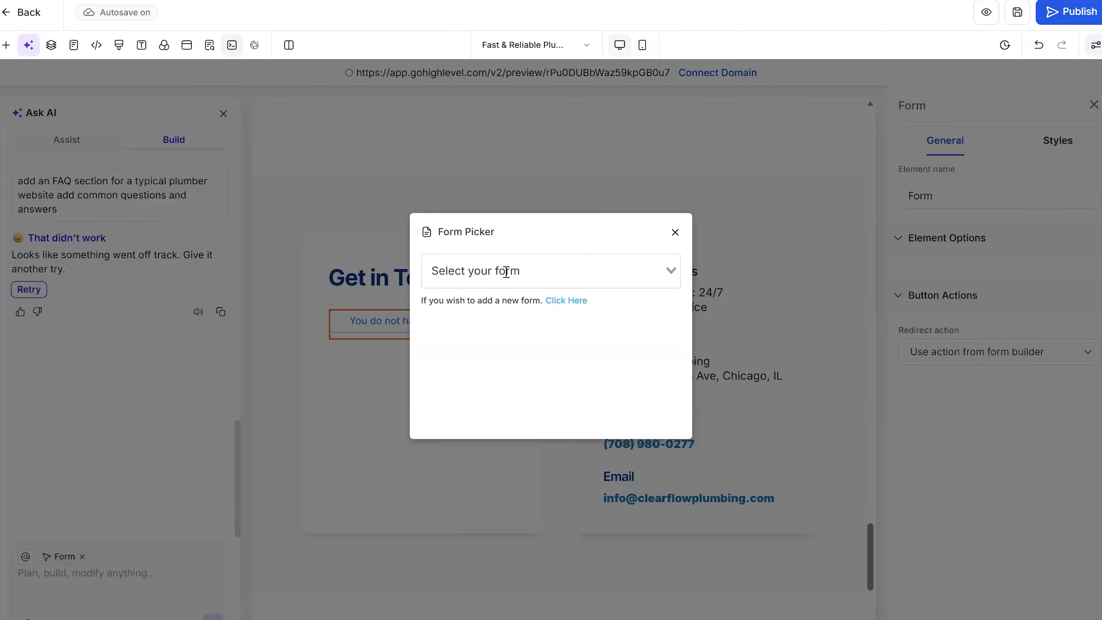
left_click(571, 301)
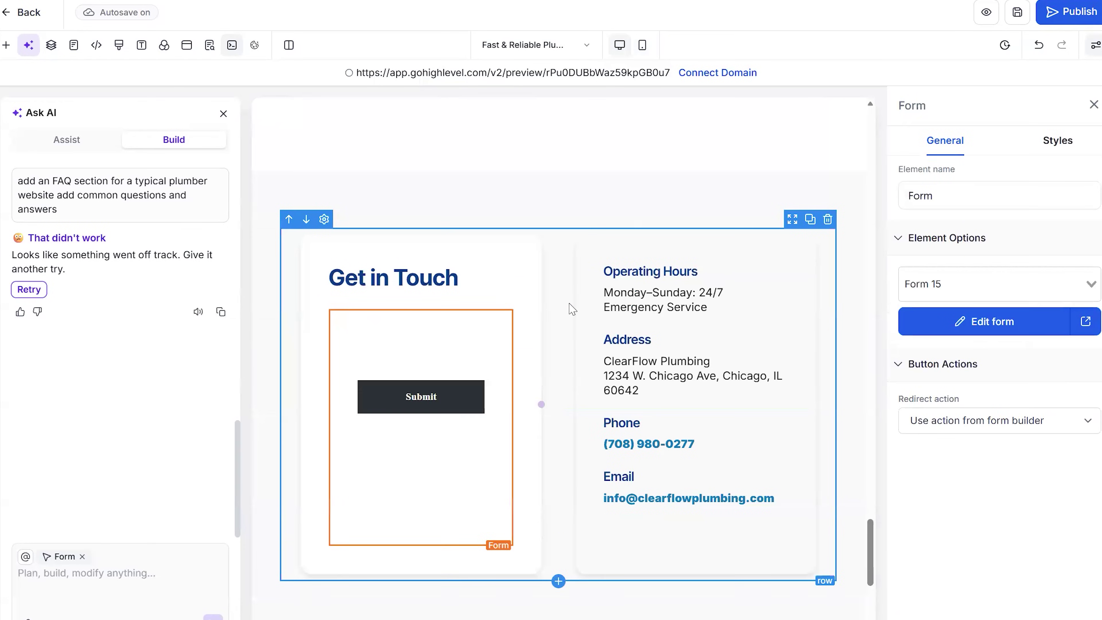
left_click(418, 353)
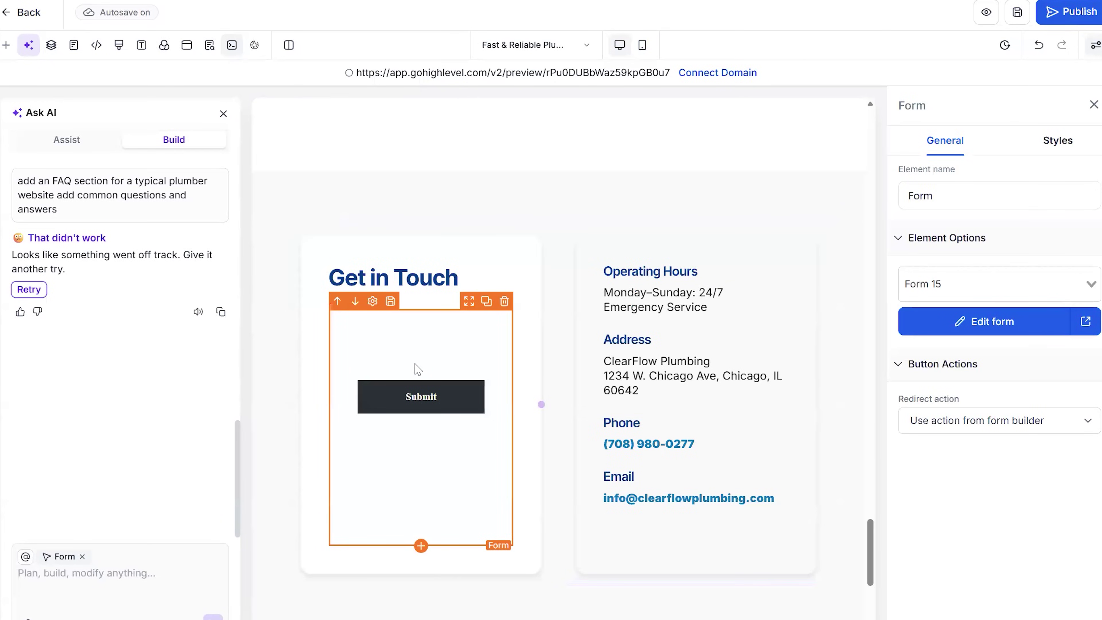
left_click(1032, 335)
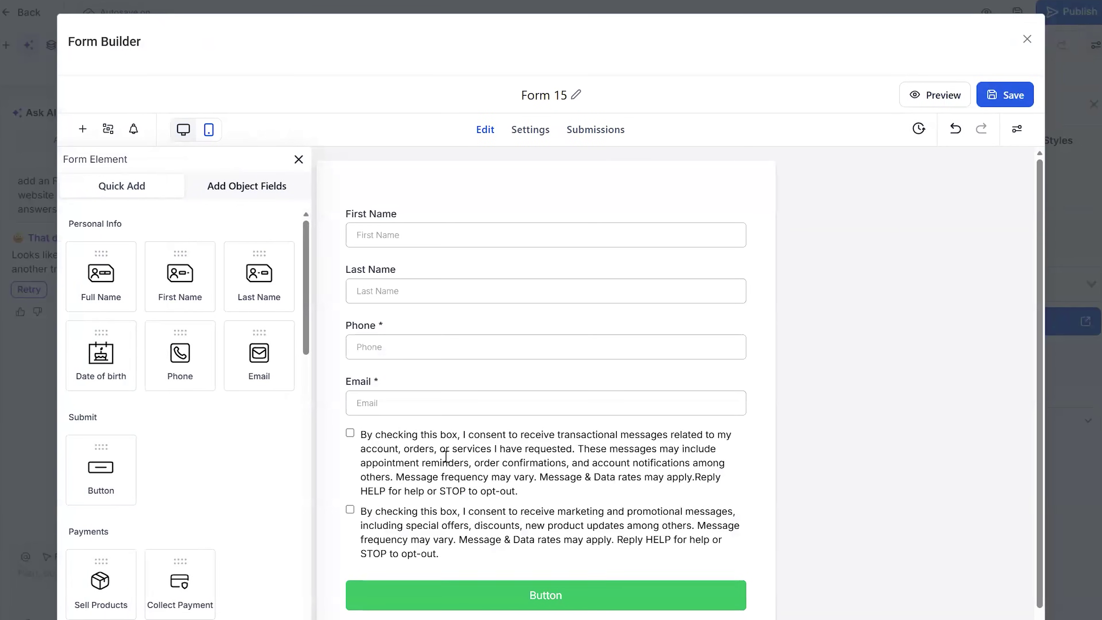
Step: Remove the consent checkboxes and add a Single Line text field below Email
left_click(521, 450)
left_click_drag(735, 432, 288, 397)
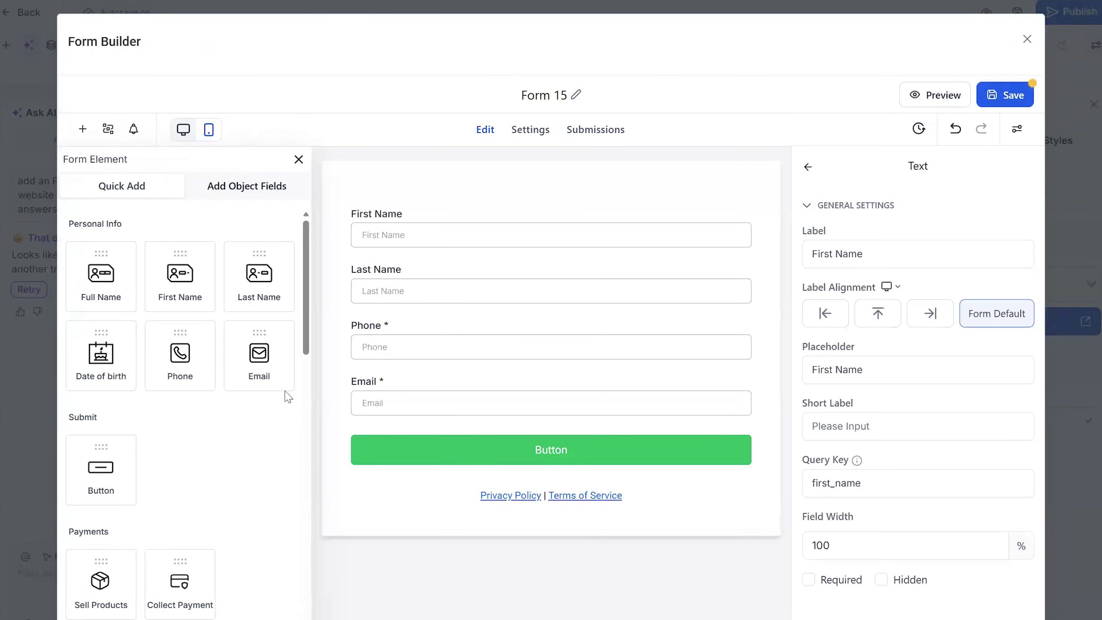
left_click_drag(306, 346, 297, 506)
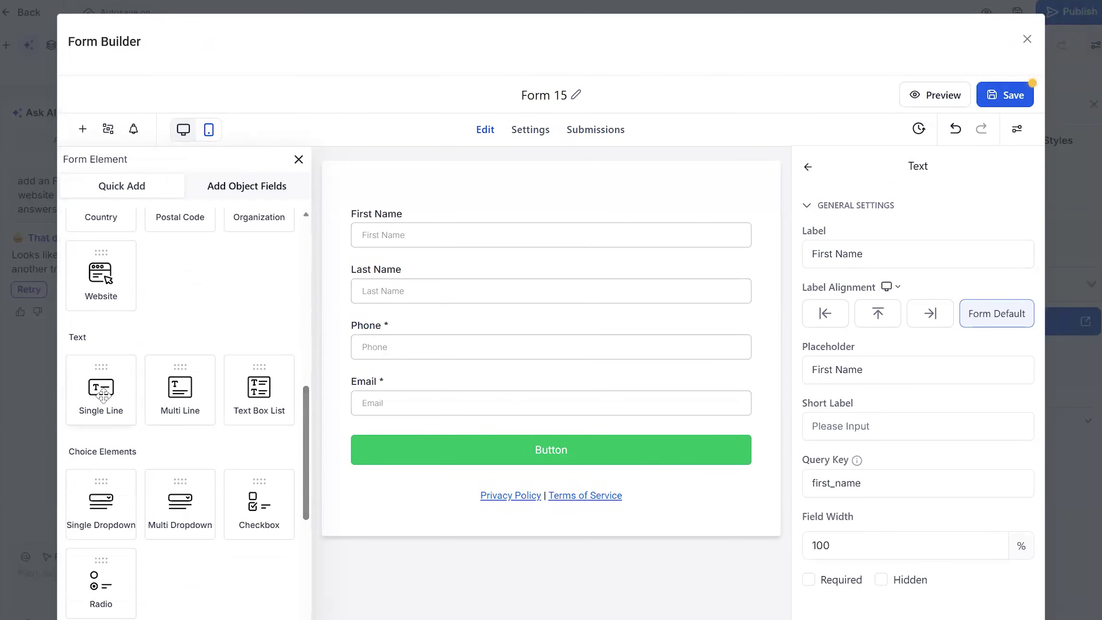
left_click_drag(105, 396, 388, 456)
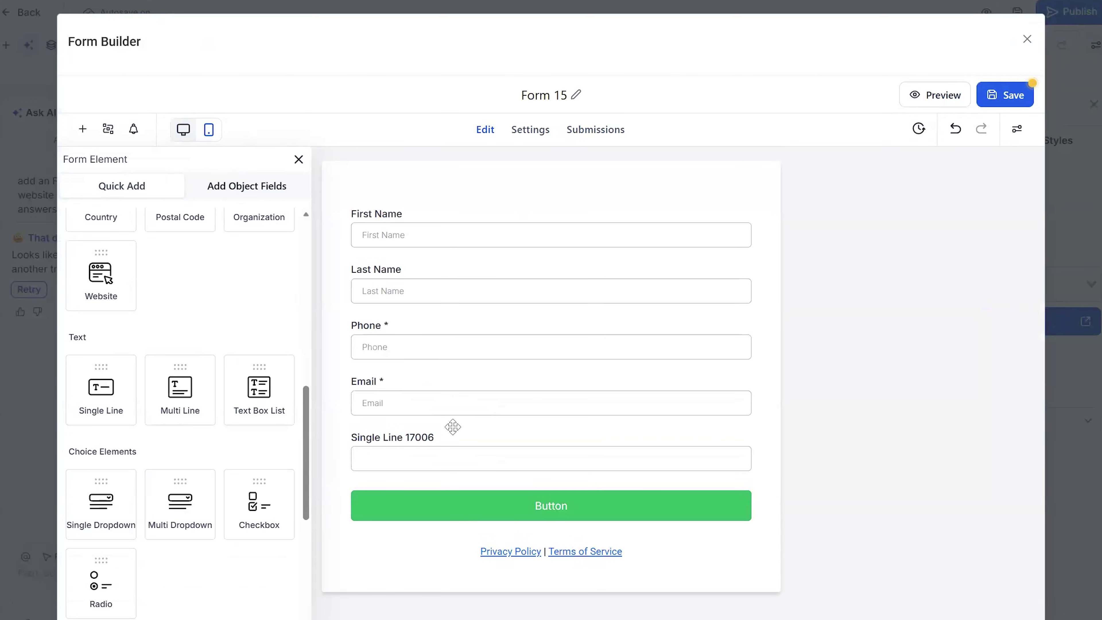
Step: Relabel the new field 'How Can We Help You?' and save the form
left_click(426, 435)
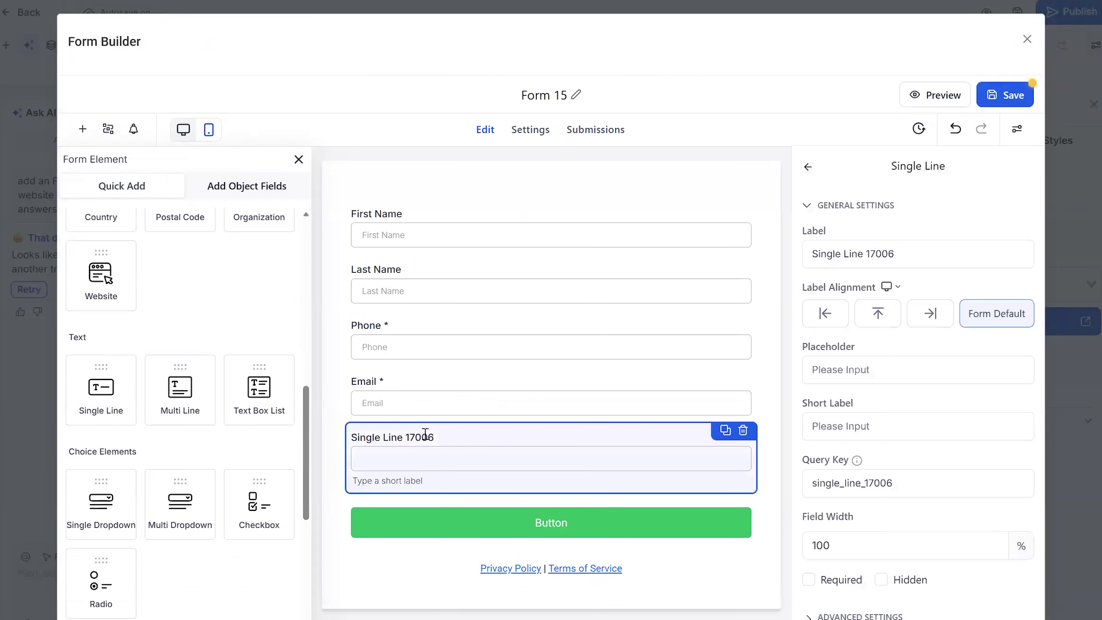
triple_click(425, 435)
left_click(425, 435)
key("Delete")
key("Delete")
key("BackSpace")
type("How")
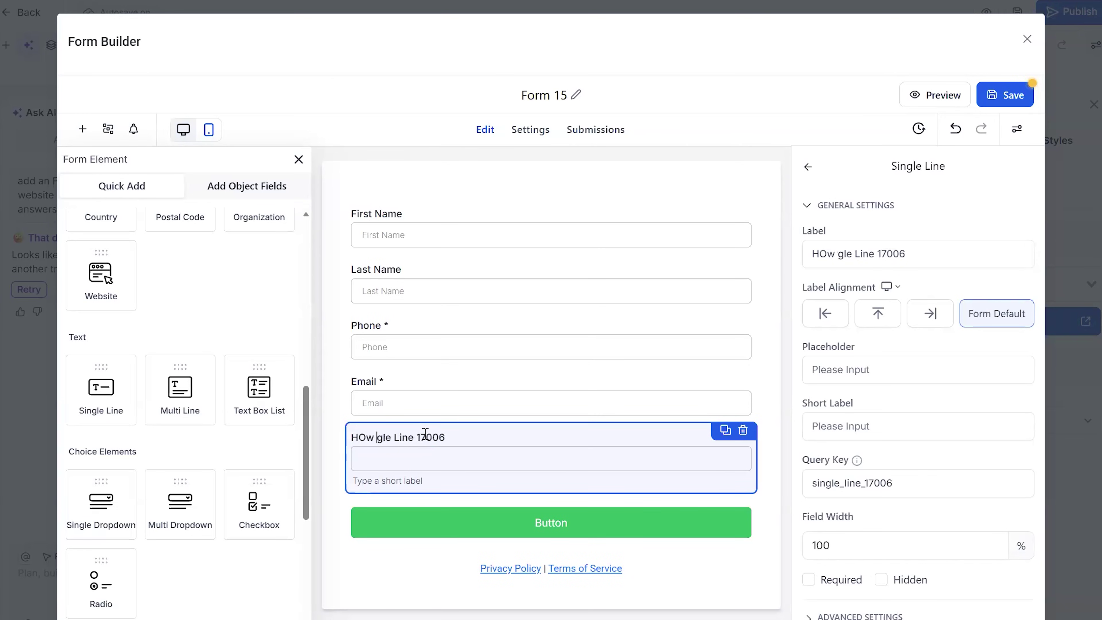
key("BackSpace")
key("BackSpace")
type("ow can we help")
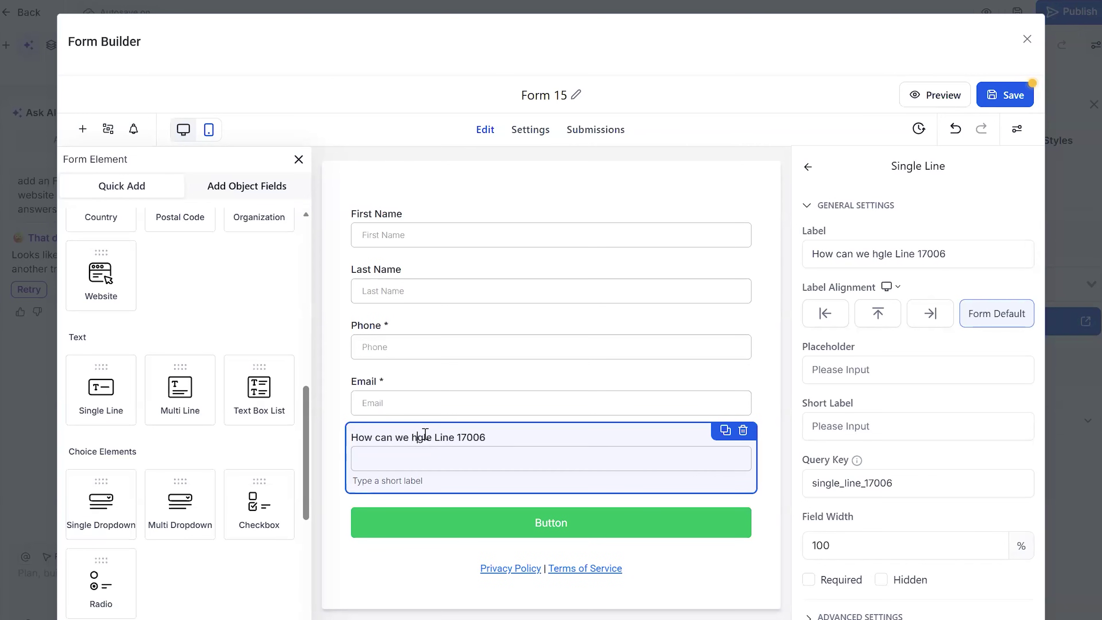
key("ctrl+a")
type("How Can We Help You?")
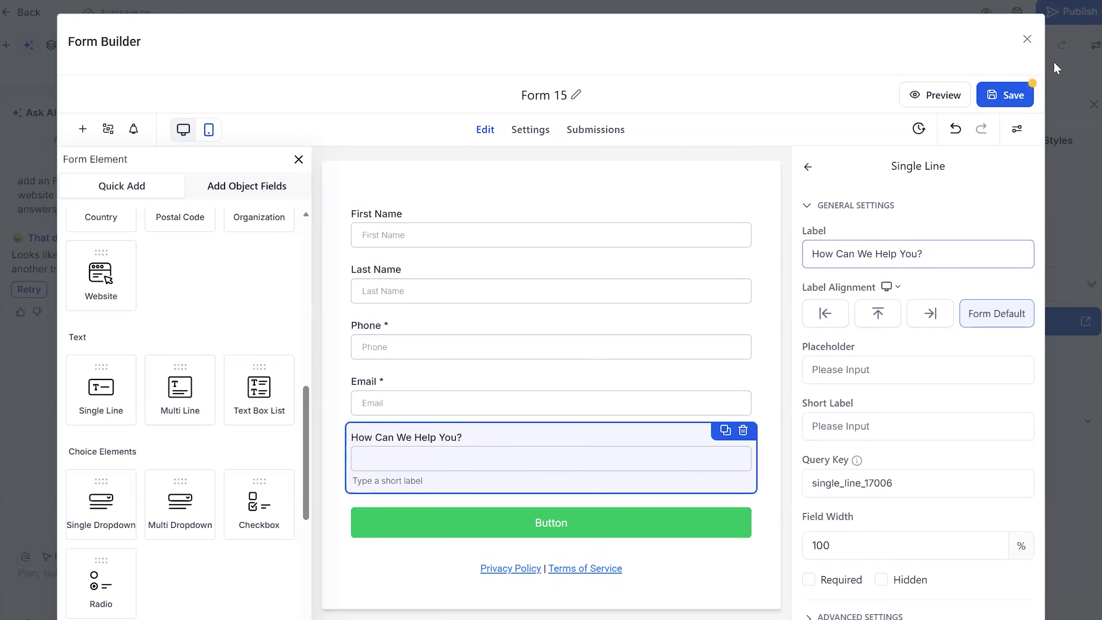
left_click(1017, 93)
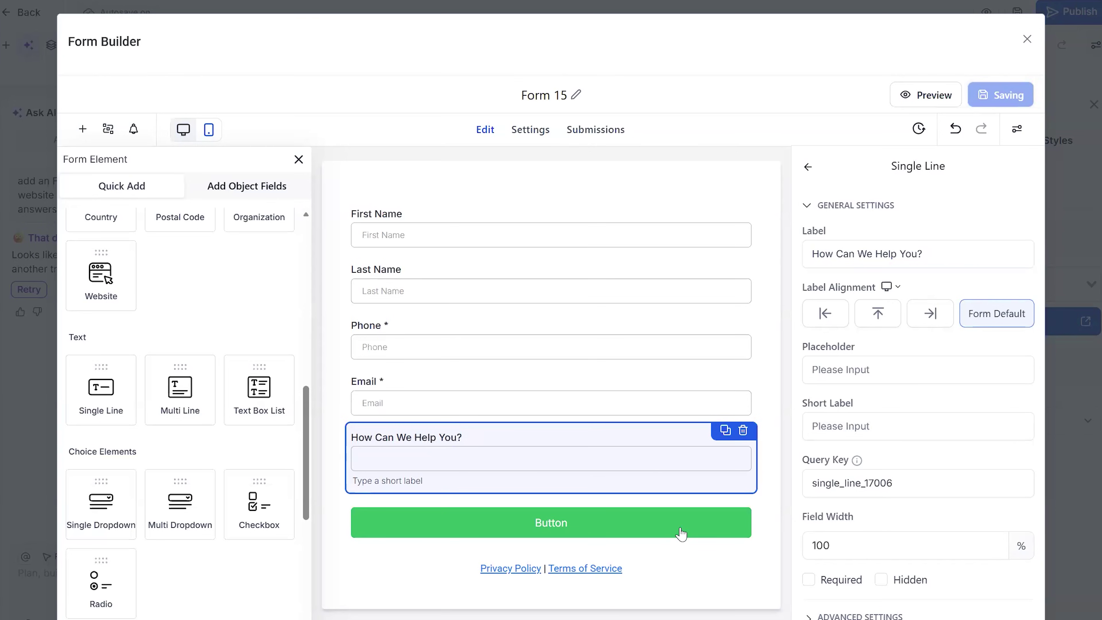
Step: Change the submit button text to 'Request a Service' and close the Form Builder
left_click_drag(755, 362, 806, 384)
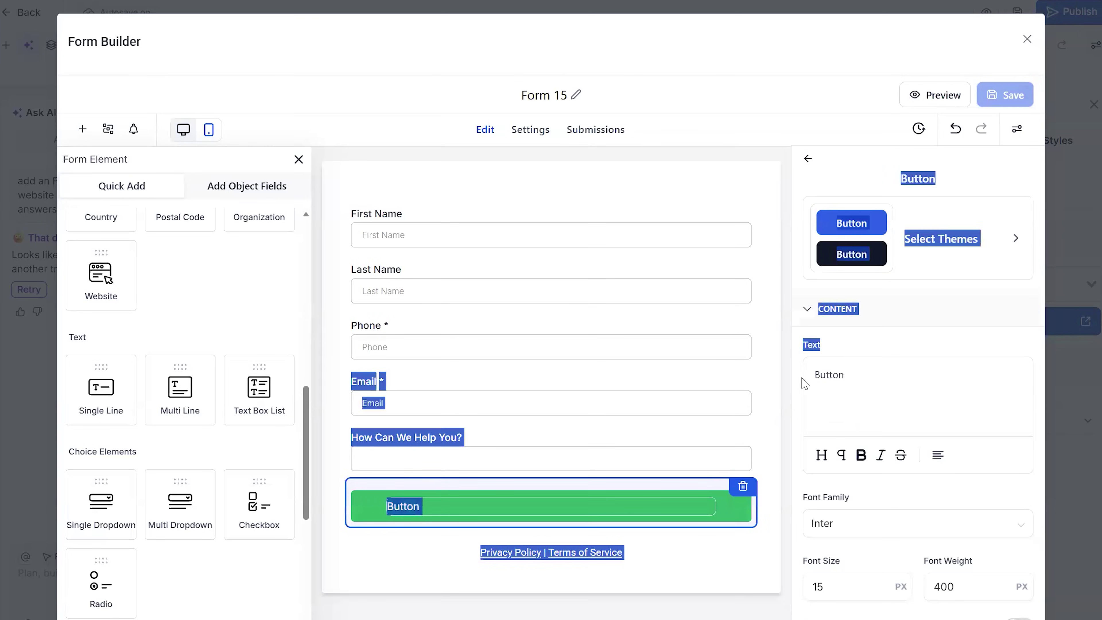
left_click(828, 374)
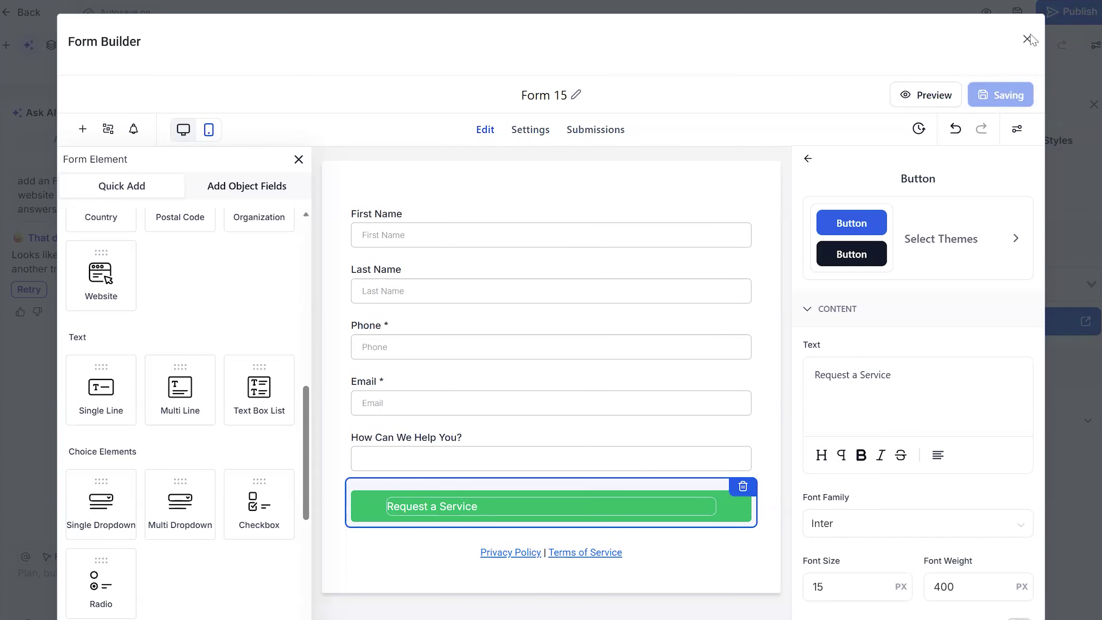
key("Escape")
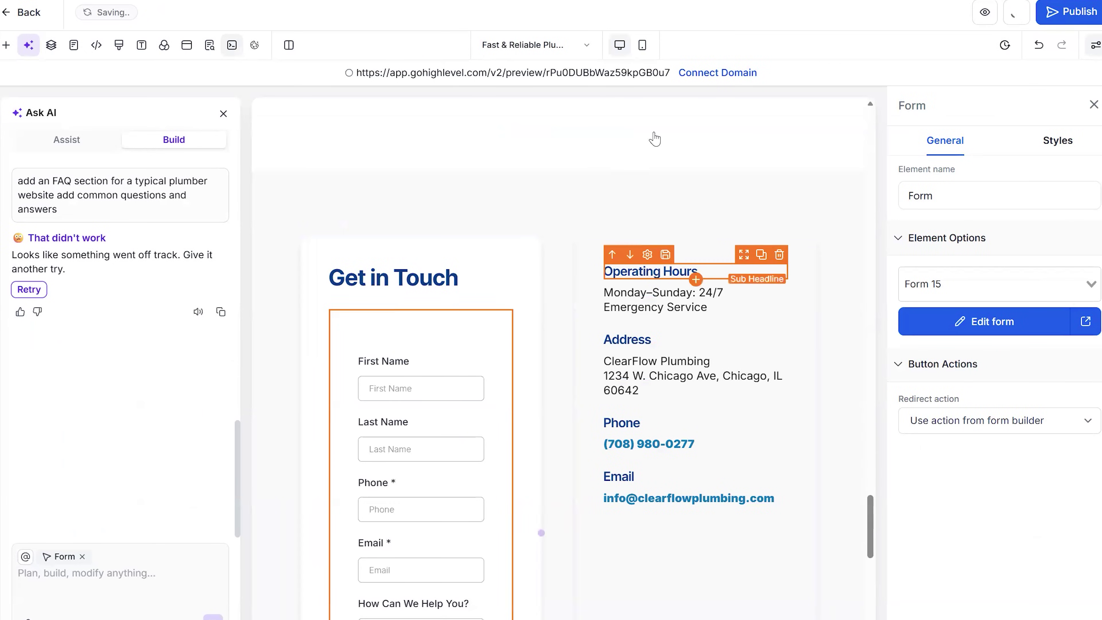
scroll(695, 173, "down", 3)
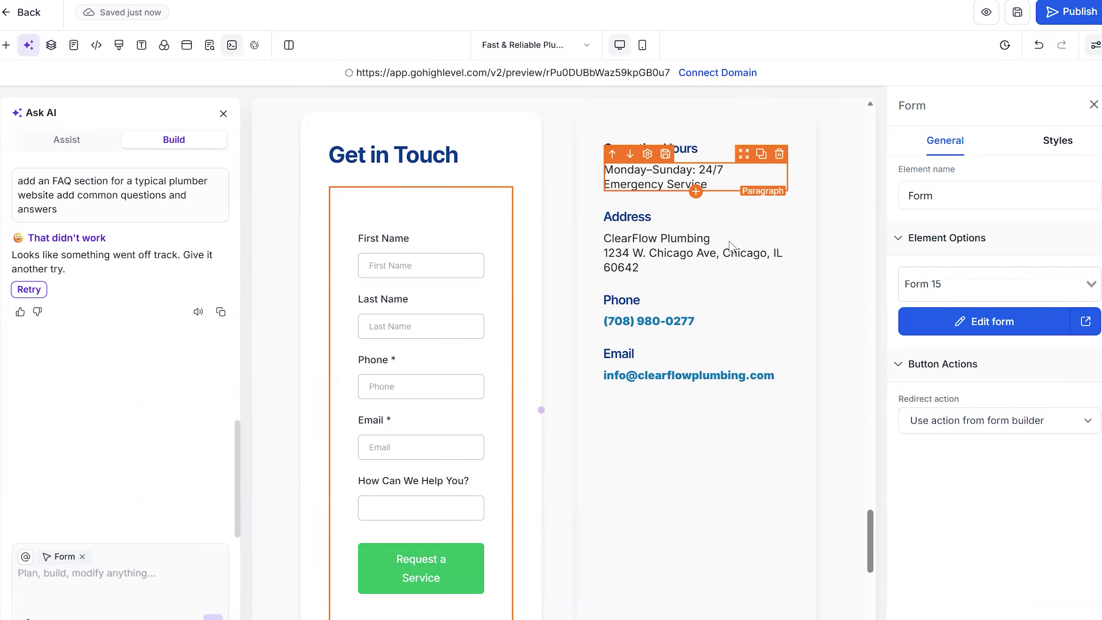
Step: Duplicate the contact-info column, then undo the duplicate
scroll(779, 246, "up", 3)
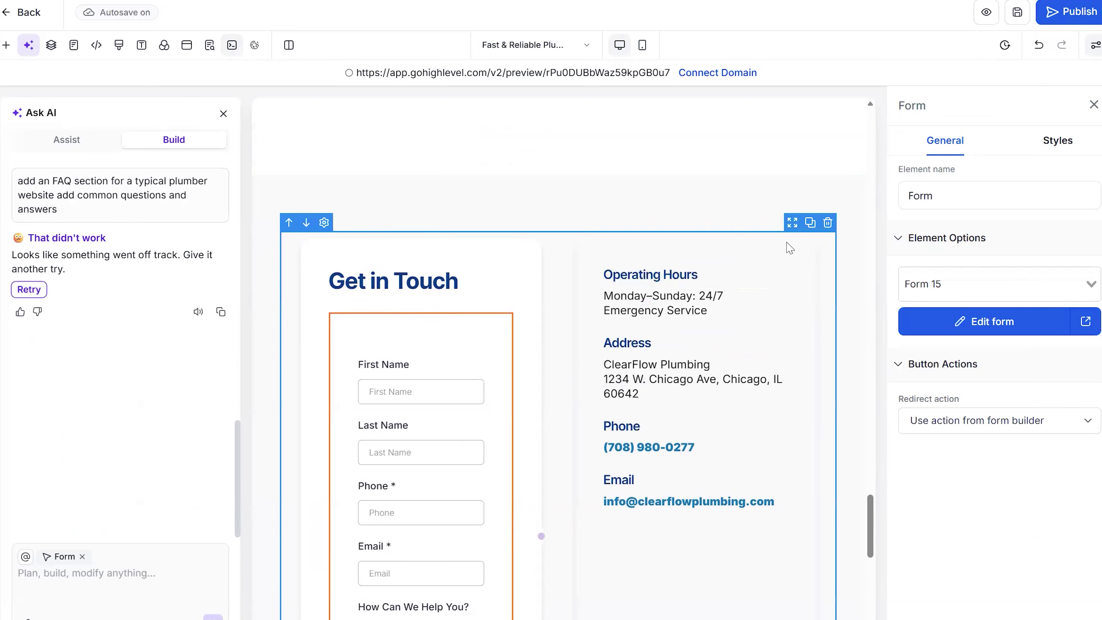
left_click(789, 230)
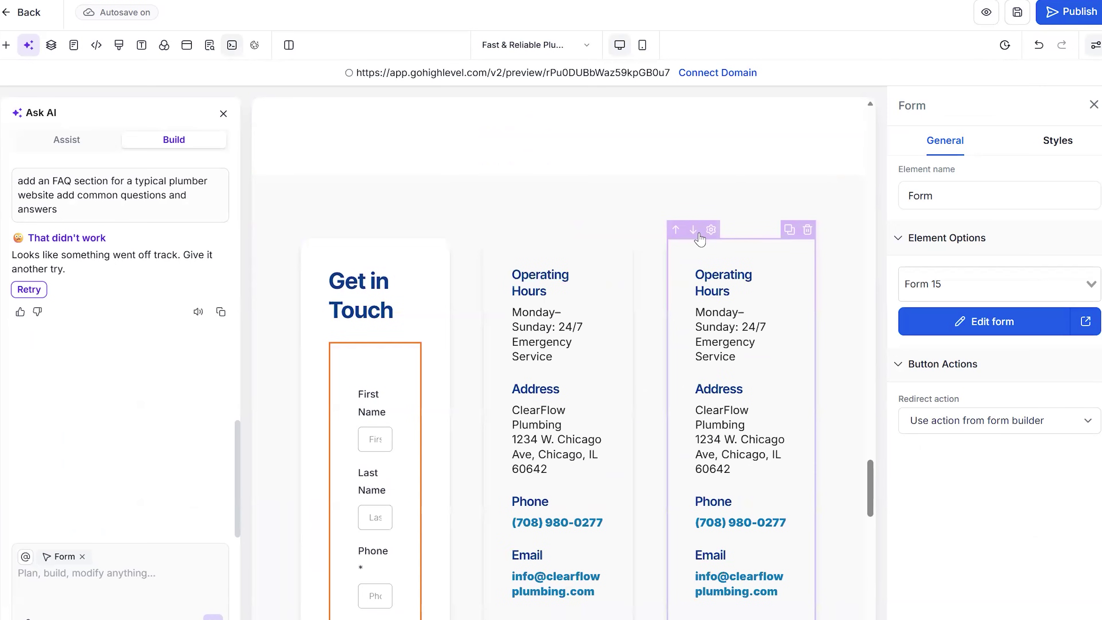
left_click(696, 450)
key("ctrl+z")
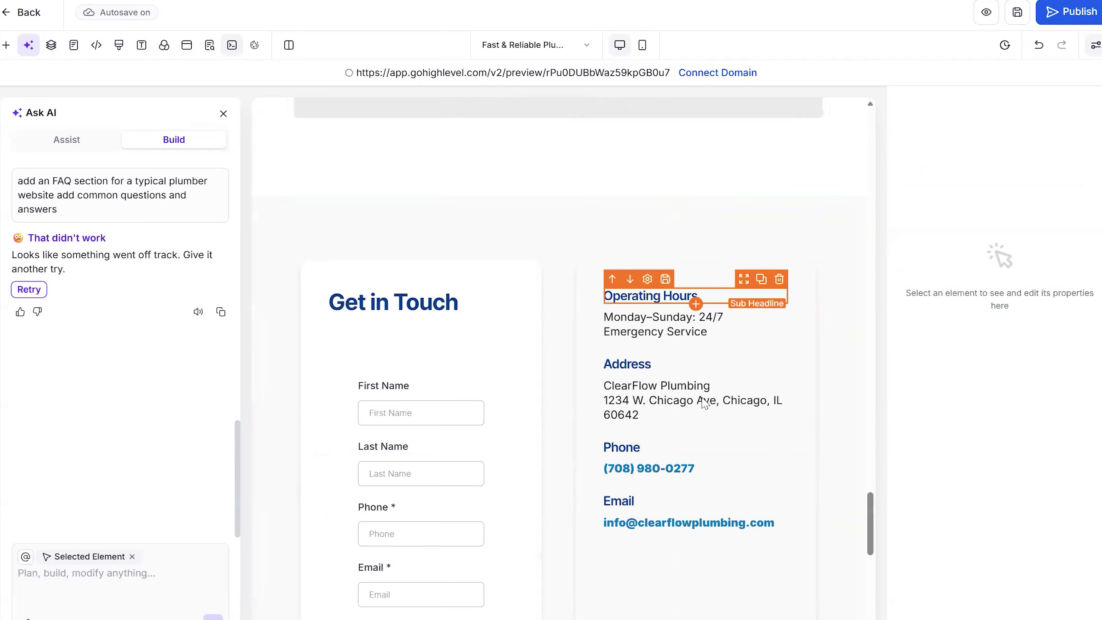
Step: Delete the Service Area section
scroll(703, 403, "down", 2)
scroll(650, 271, "up", 10)
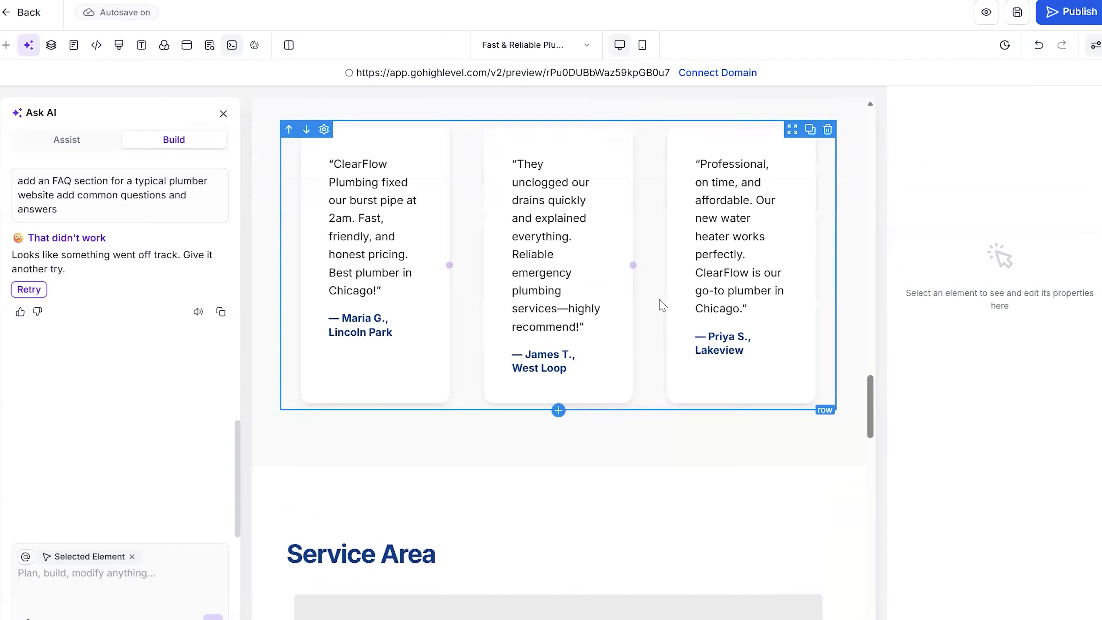
scroll(662, 305, "up", 2)
scroll(780, 286, "down", 7)
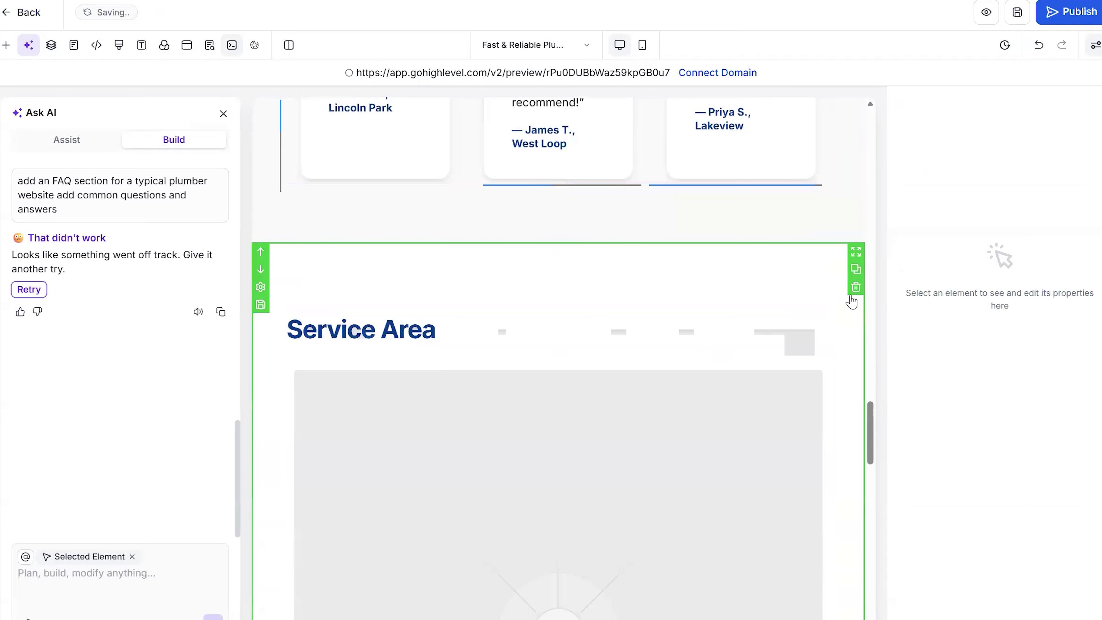
left_click(852, 294)
Step: Delete the empty block and leftover empty section below the contact form
scroll(775, 328, "up", 8)
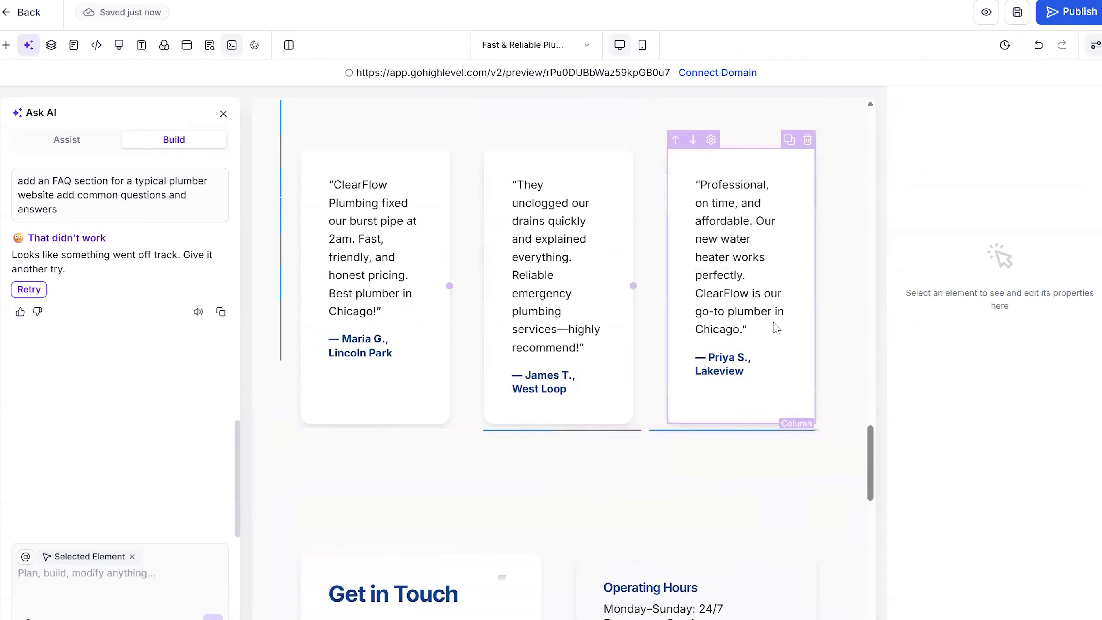
scroll(776, 321, "up", 10)
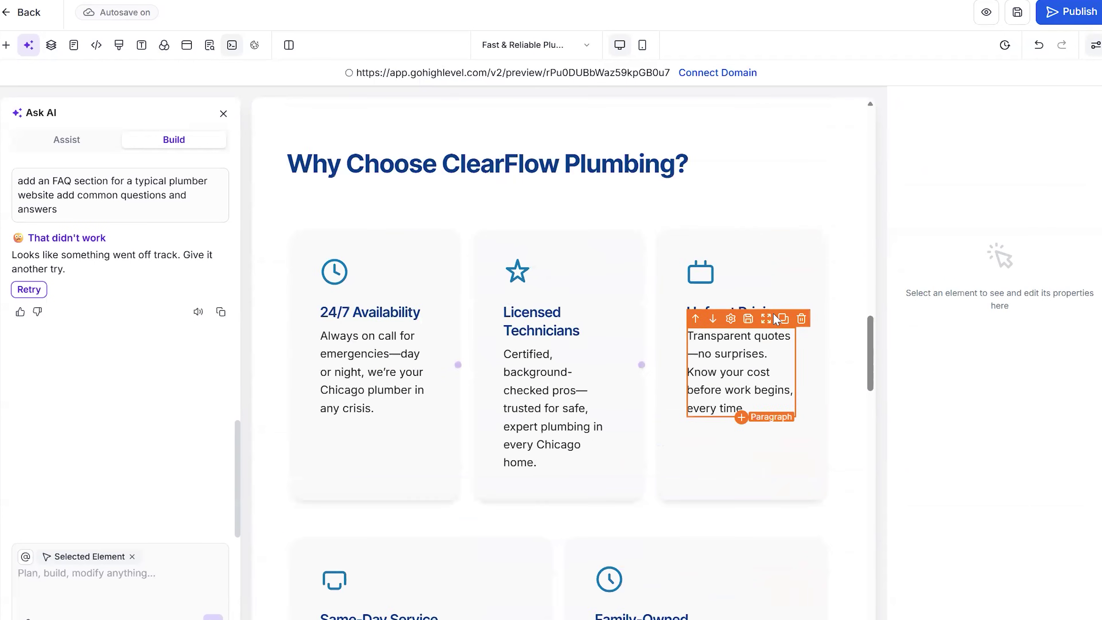
scroll(776, 315, "up", 10)
scroll(768, 315, "down", 8)
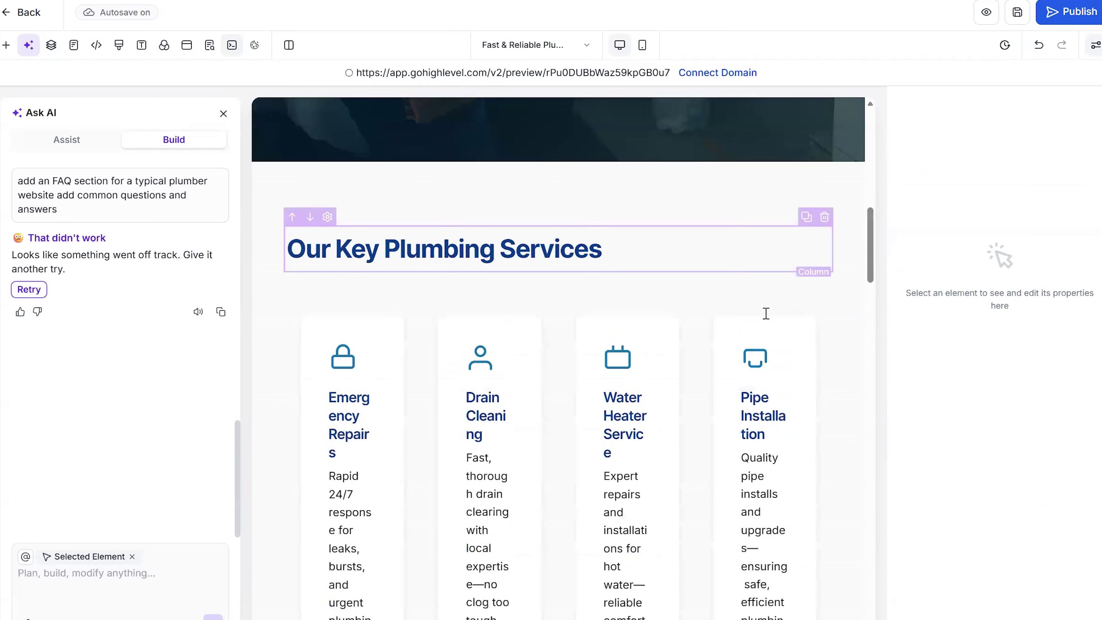
scroll(762, 325, "down", 10)
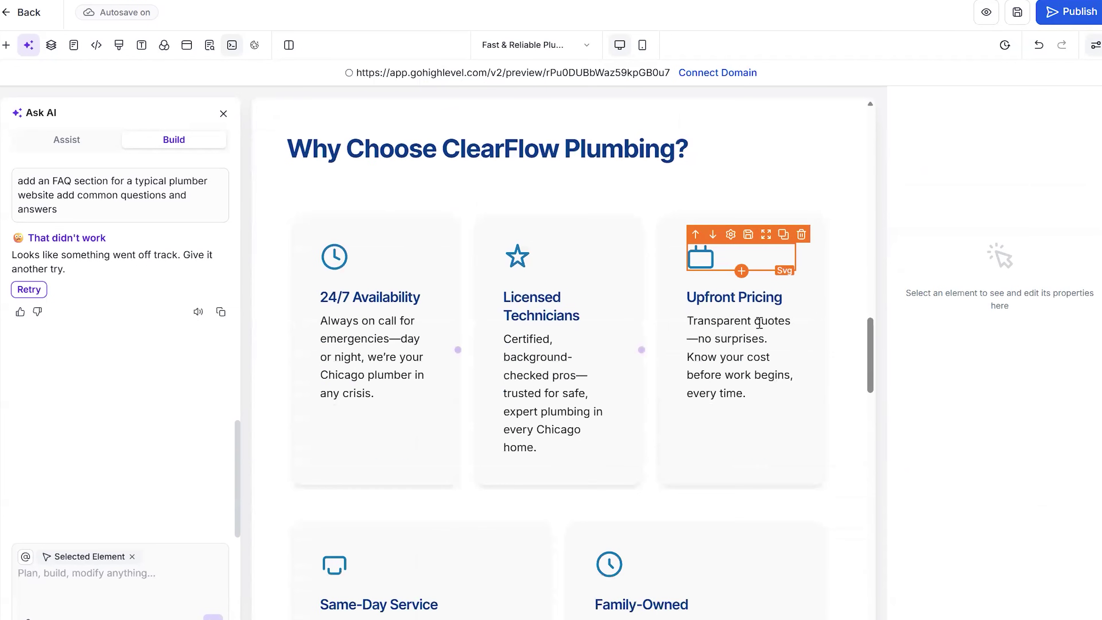
scroll(519, 352, "down", 12)
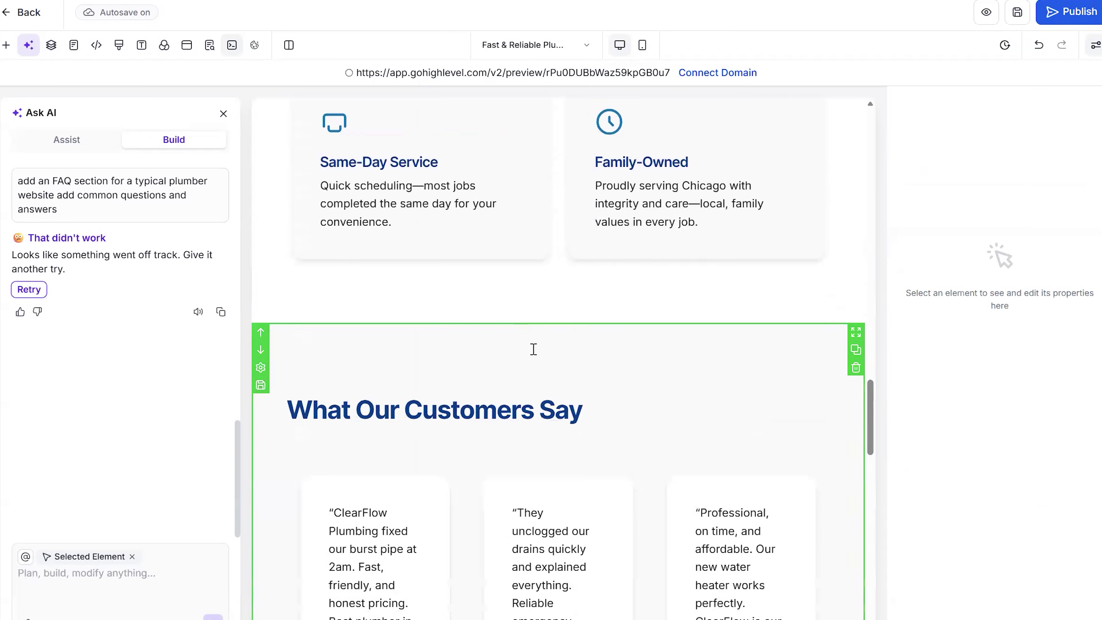
scroll(526, 350, "down", 3)
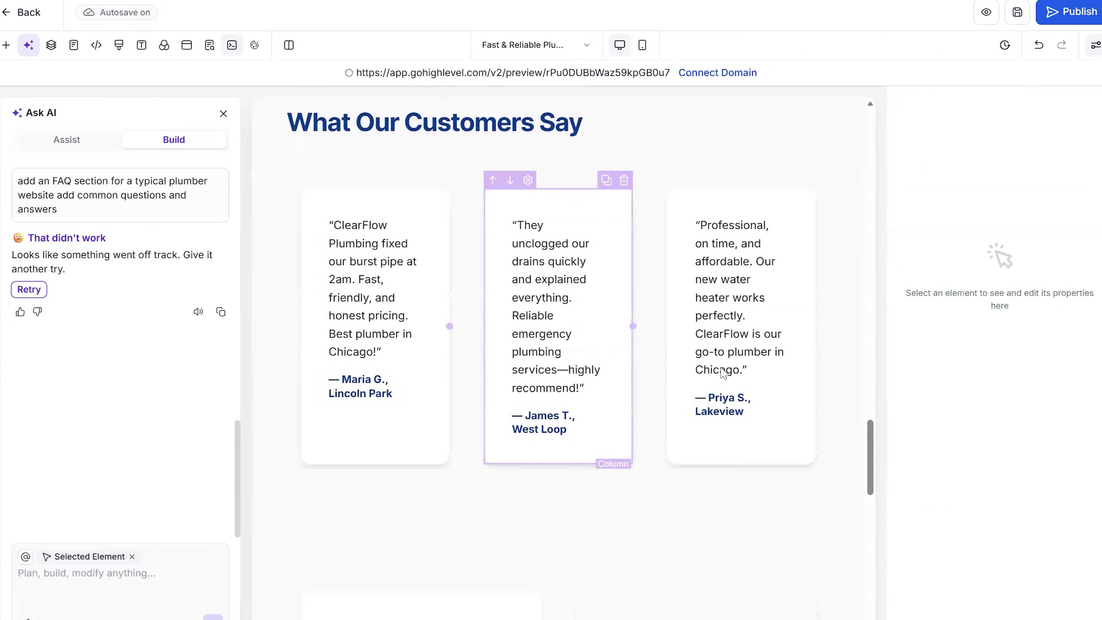
scroll(713, 371, "down", 8)
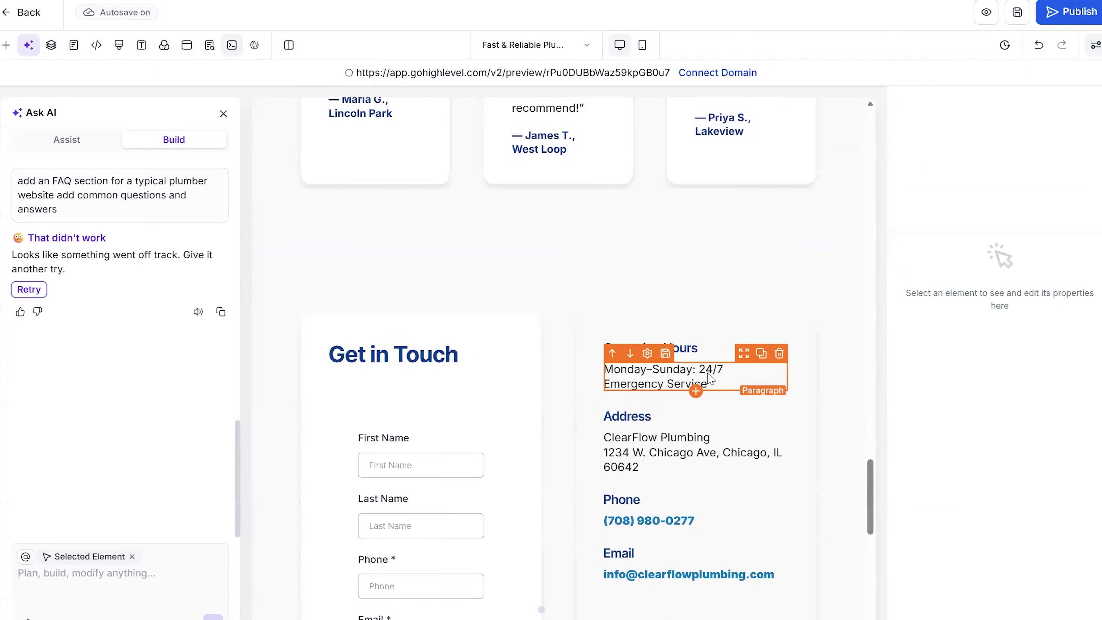
scroll(705, 388, "down", 14)
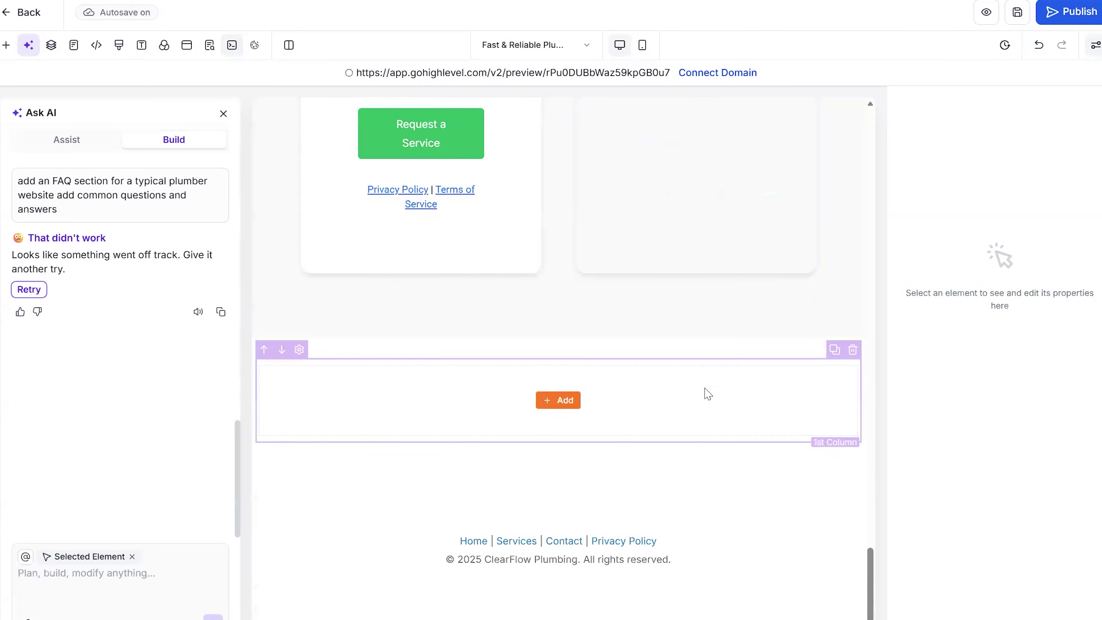
left_click(855, 352)
left_click(855, 410)
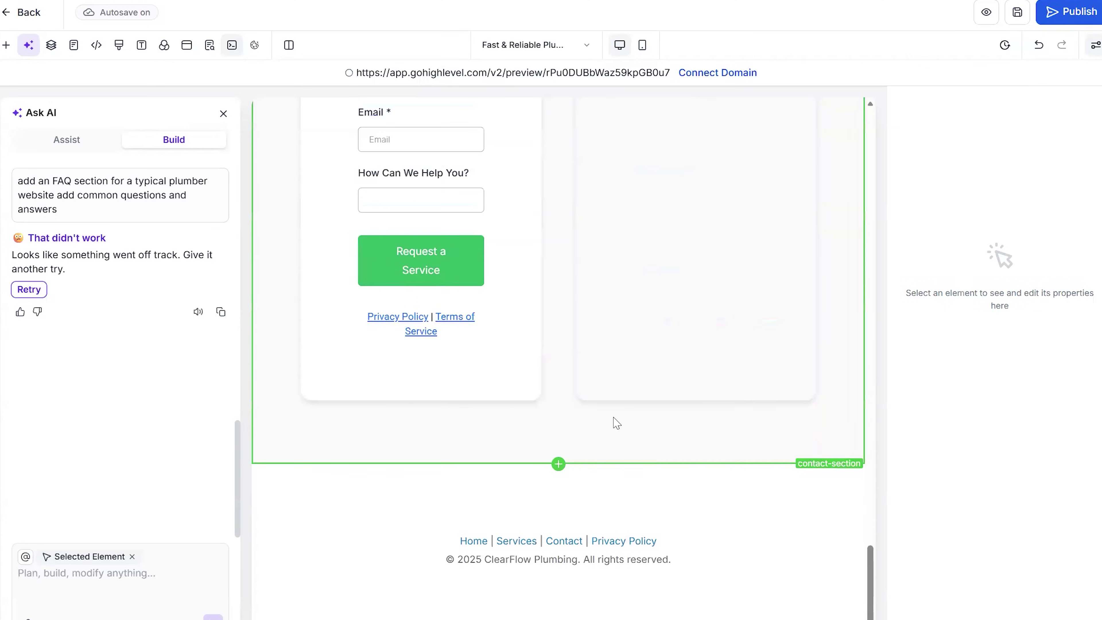
Step: Insert an empty section above the footer and send an FAQ request to Ask AI Build
scroll(689, 401, "up", 15)
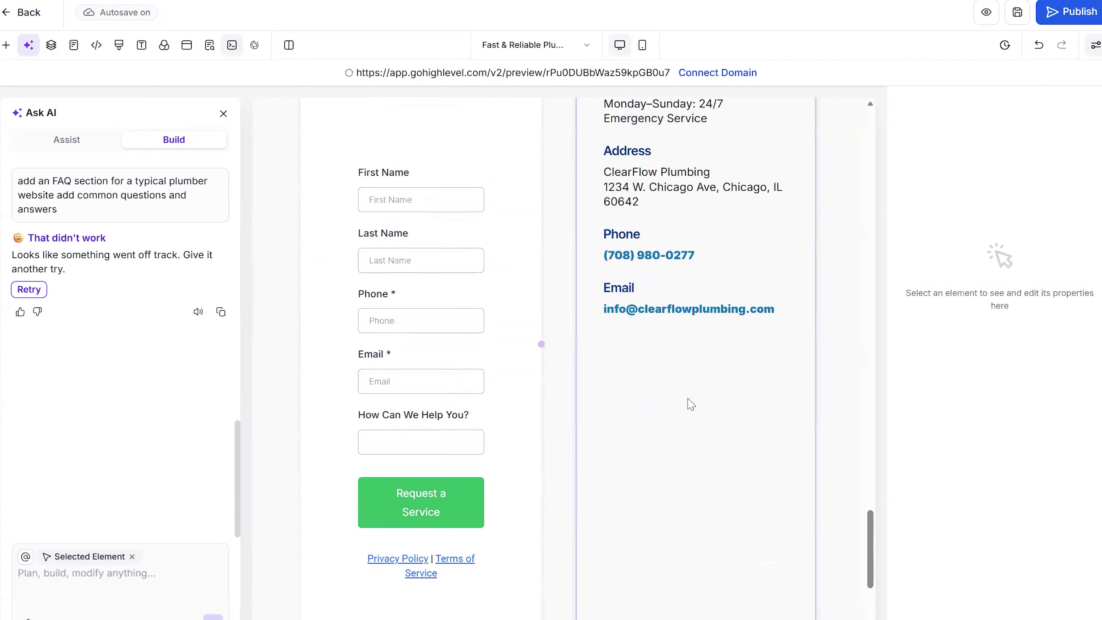
scroll(691, 403, "up", 15)
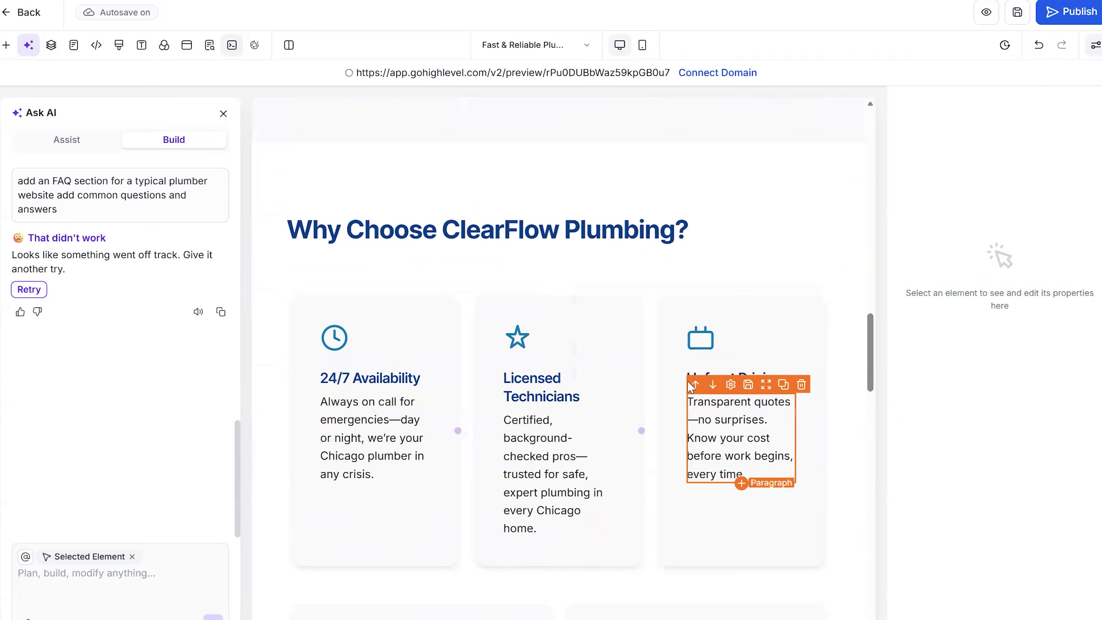
scroll(691, 387, "up", 5)
scroll(684, 394, "down", 20)
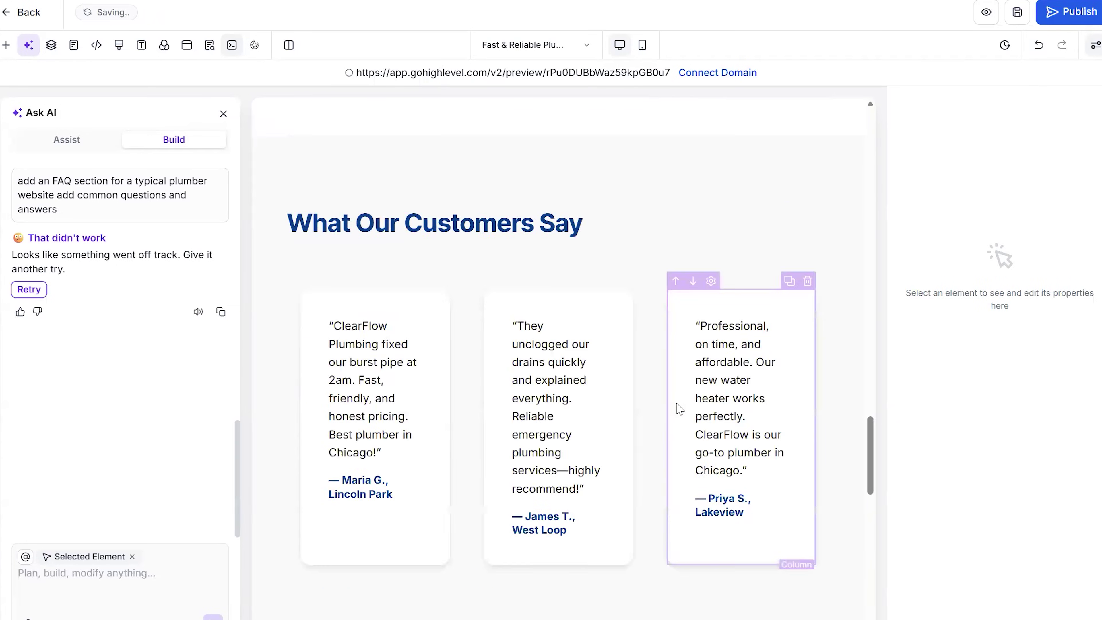
scroll(672, 419, "down", 12)
left_click(560, 470)
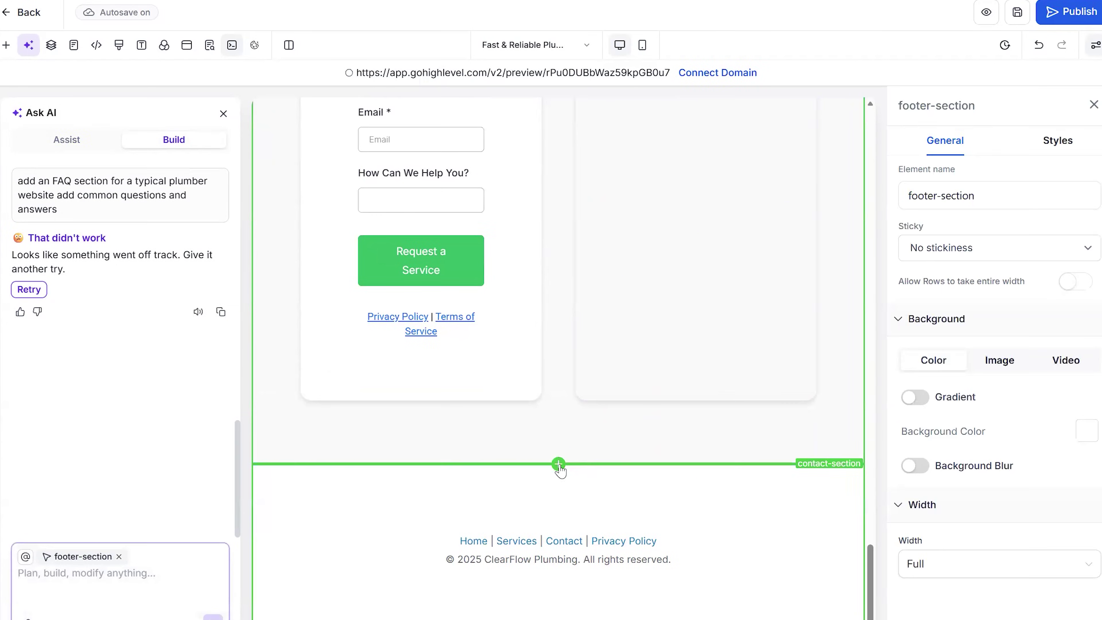
left_click(558, 464)
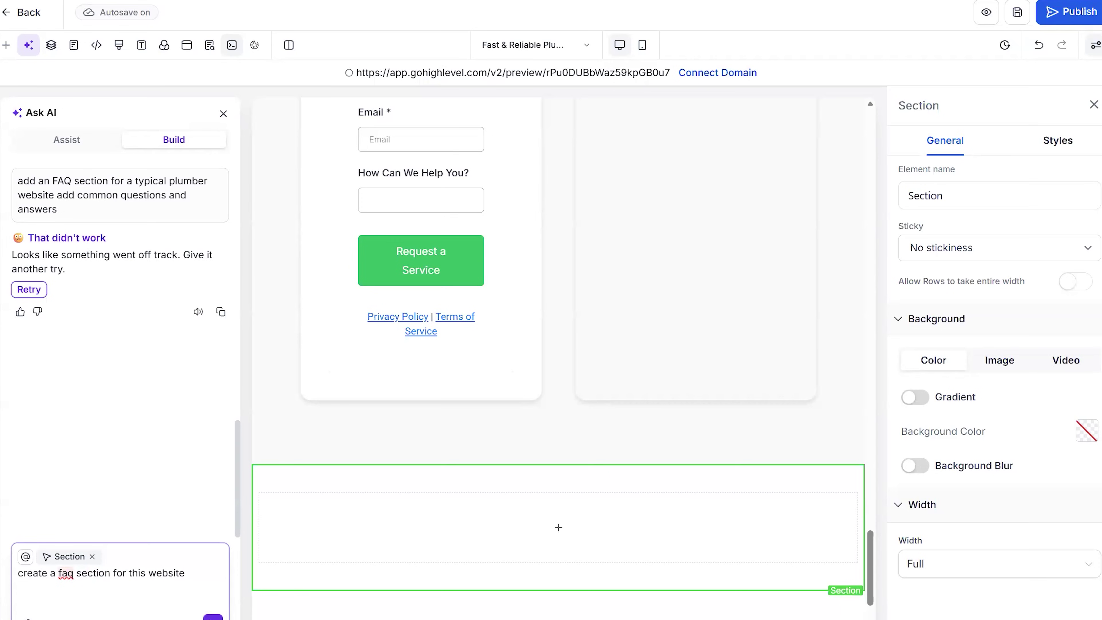
left_click(213, 618)
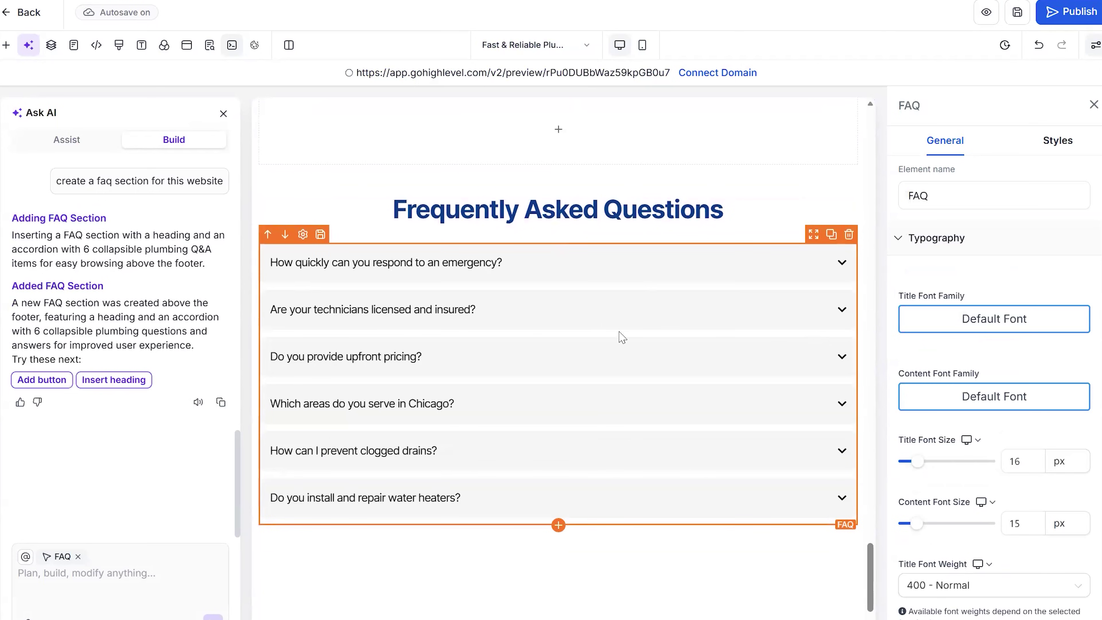
Step: Expand the first FAQ question to check its answer text
scroll(1027, 364, "down", 10)
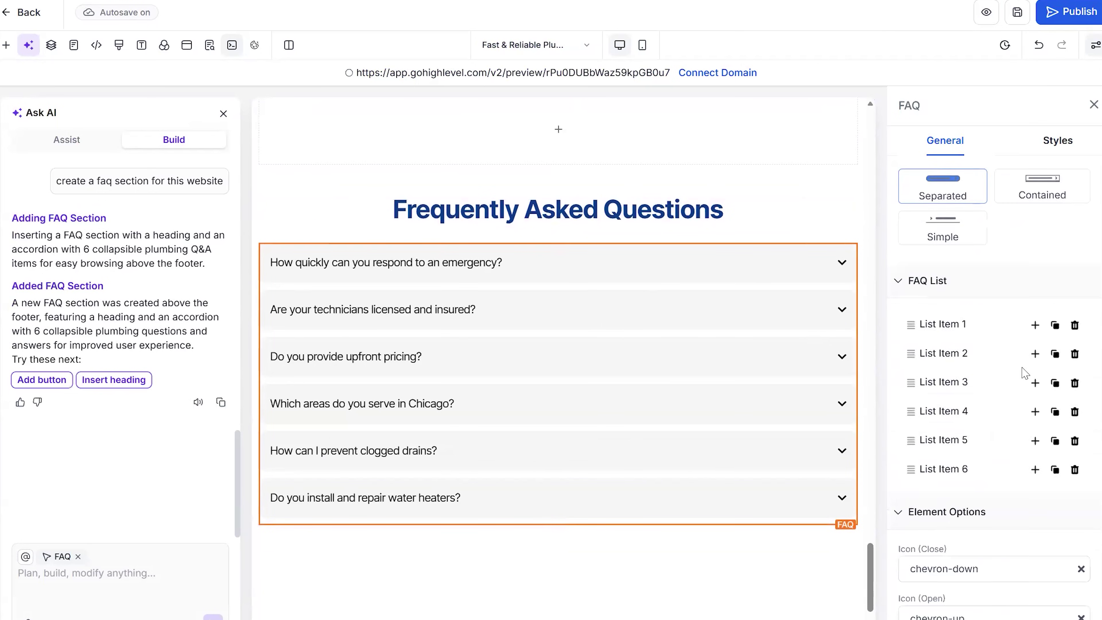
left_click(947, 323)
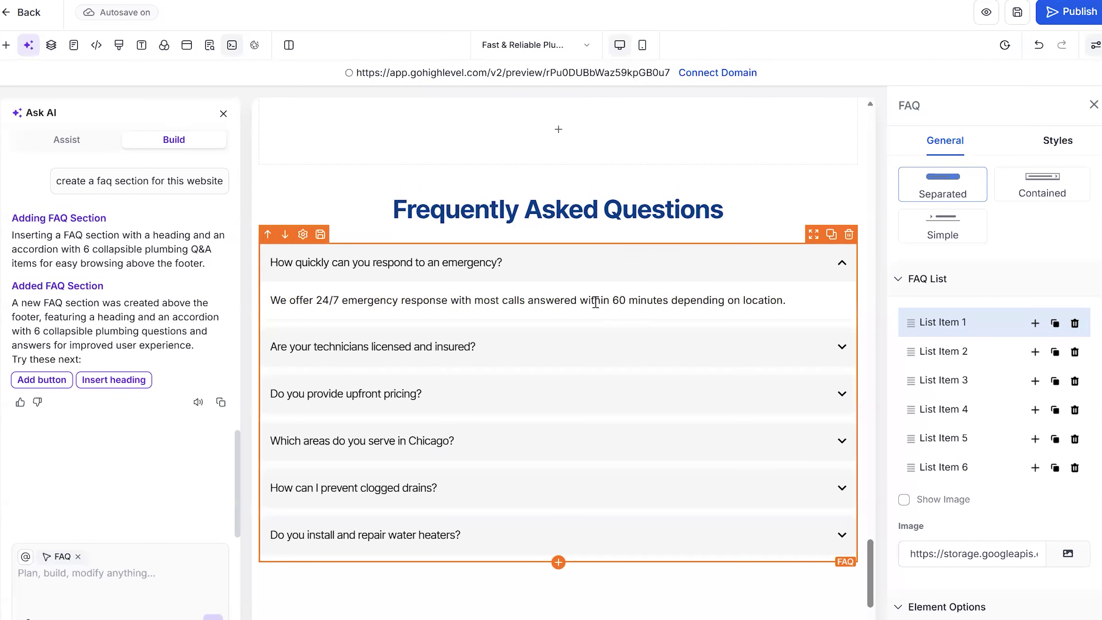
left_click(472, 300, "shift")
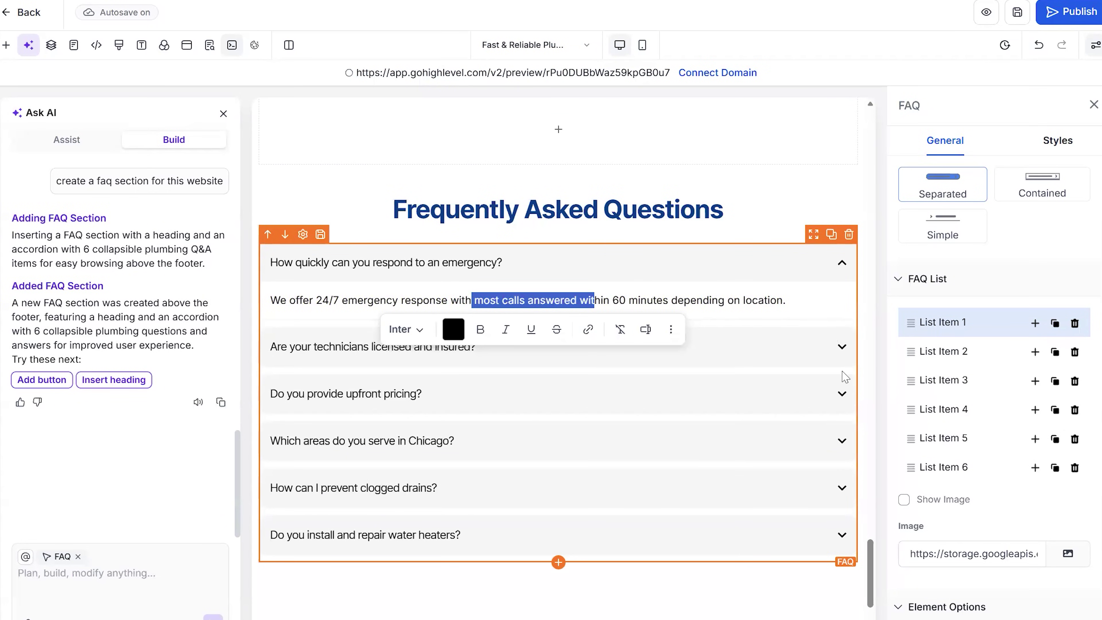
Step: Dismiss the page creation error and delete the empty section above the FAQ
scroll(769, 437, "up", 4)
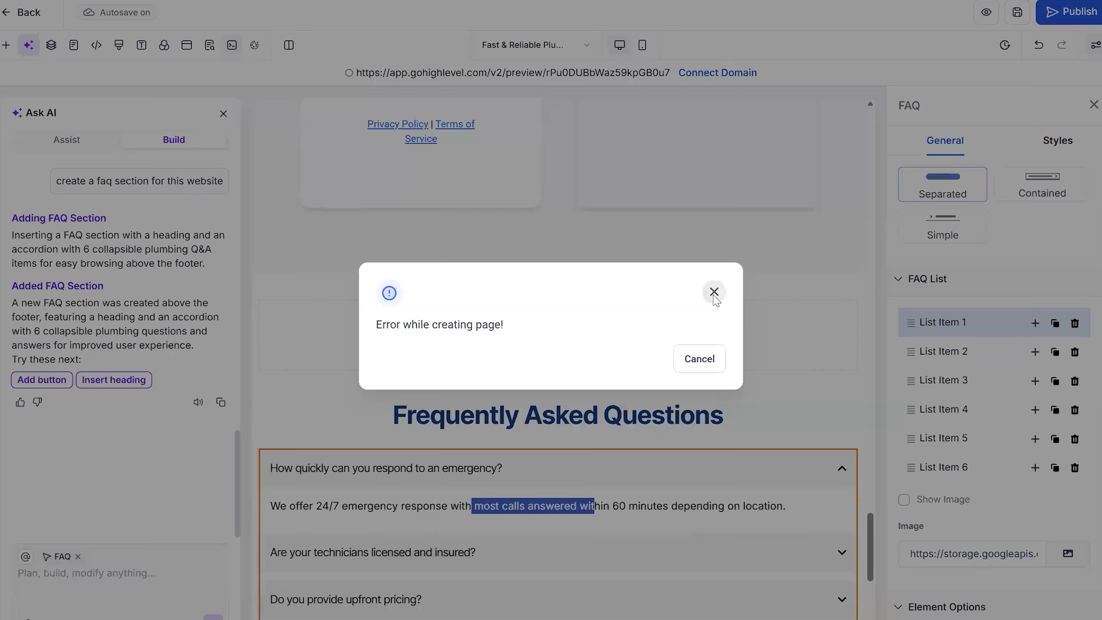
left_click(714, 293)
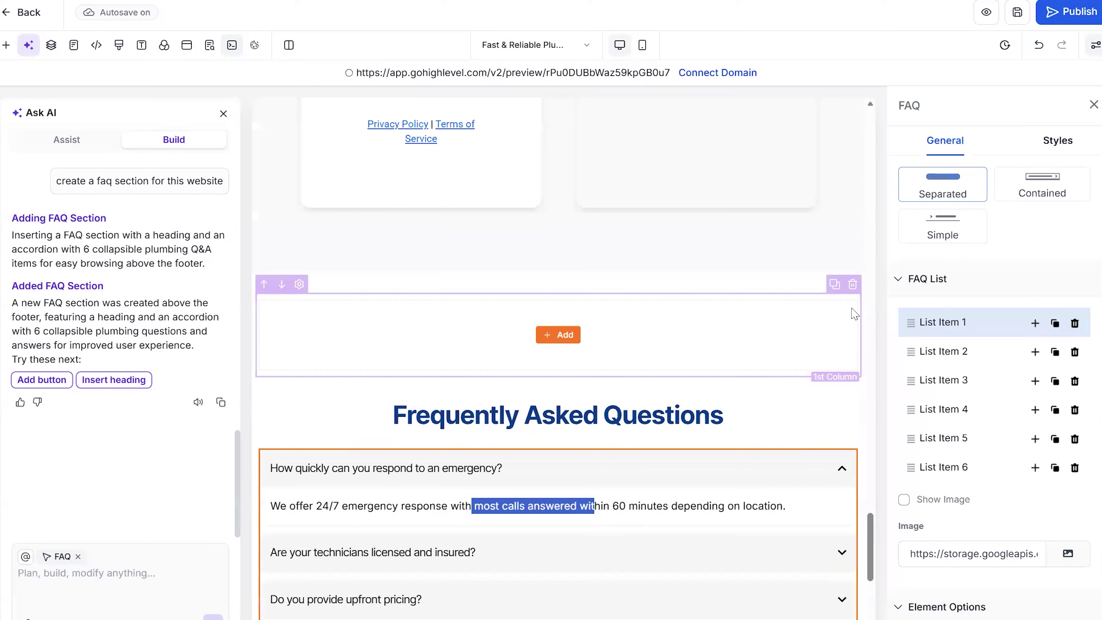
left_click(853, 285)
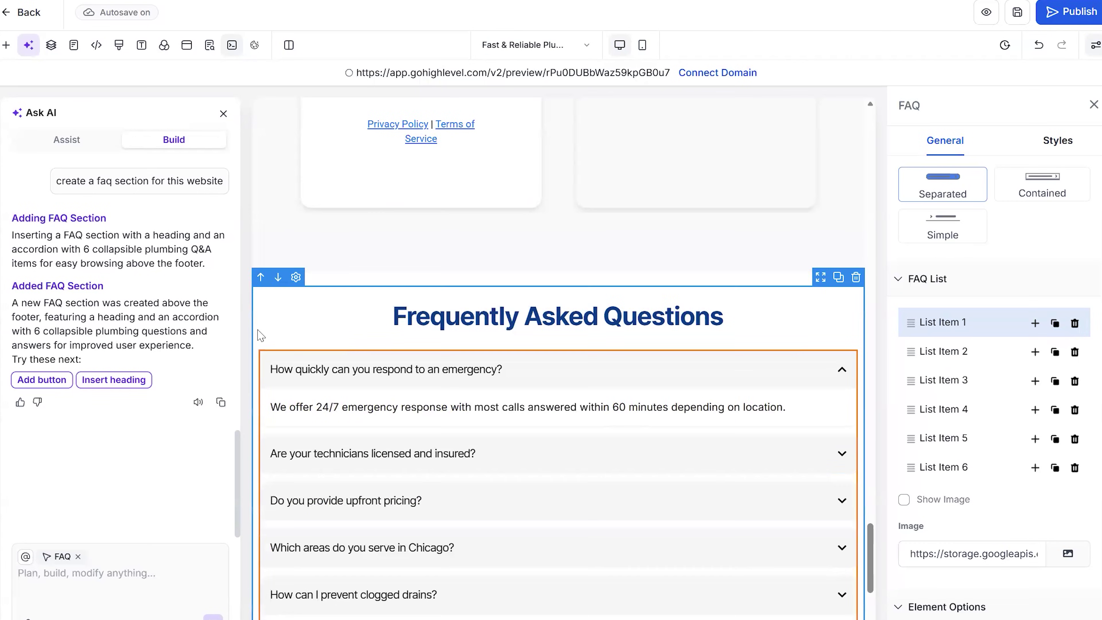
scroll(580, 459, "down", 2)
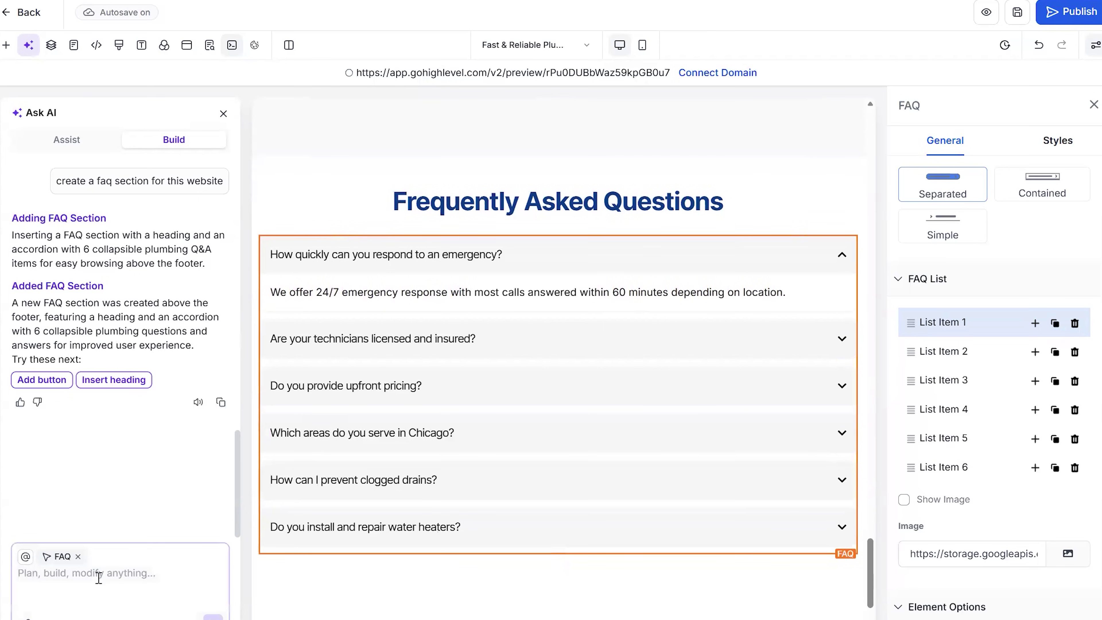
scroll(635, 538, "down", 2)
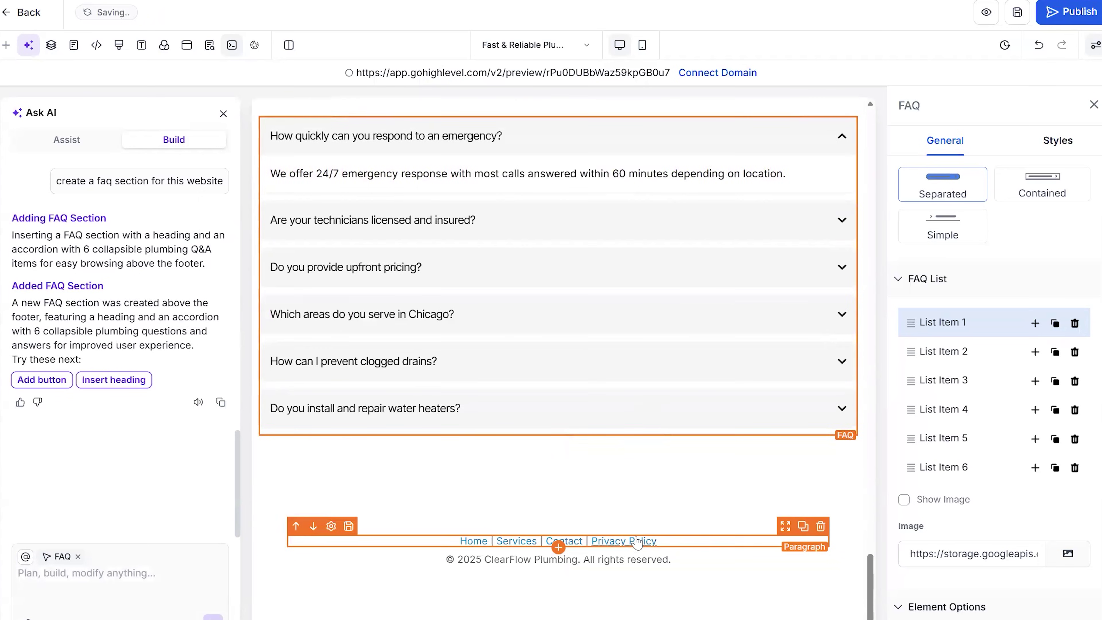
scroll(640, 527, "up", 20)
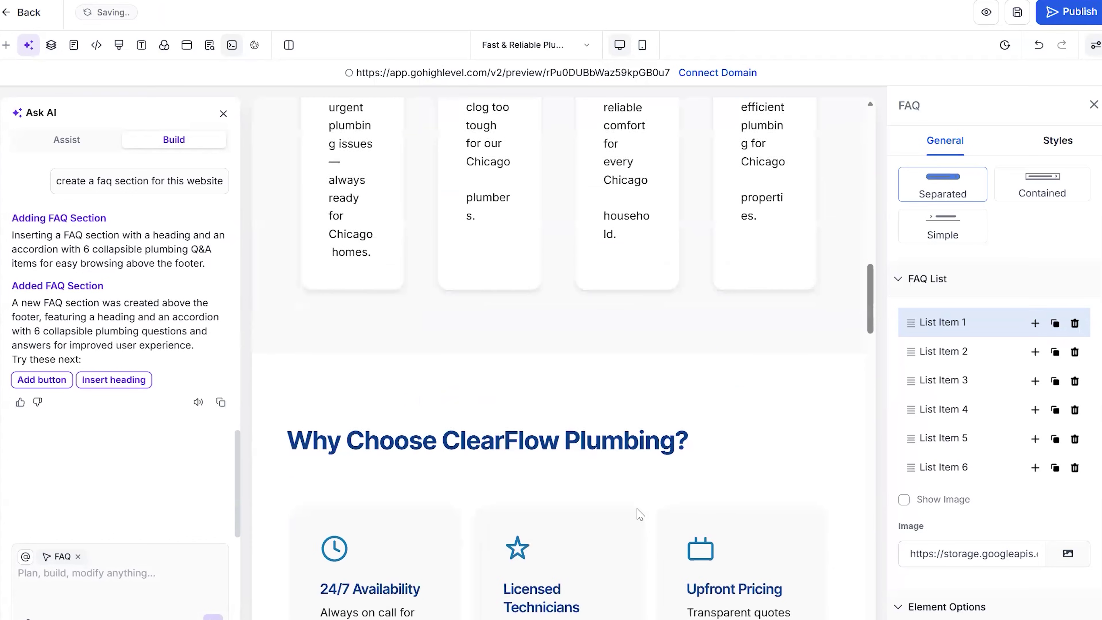
scroll(636, 506, "up", 10)
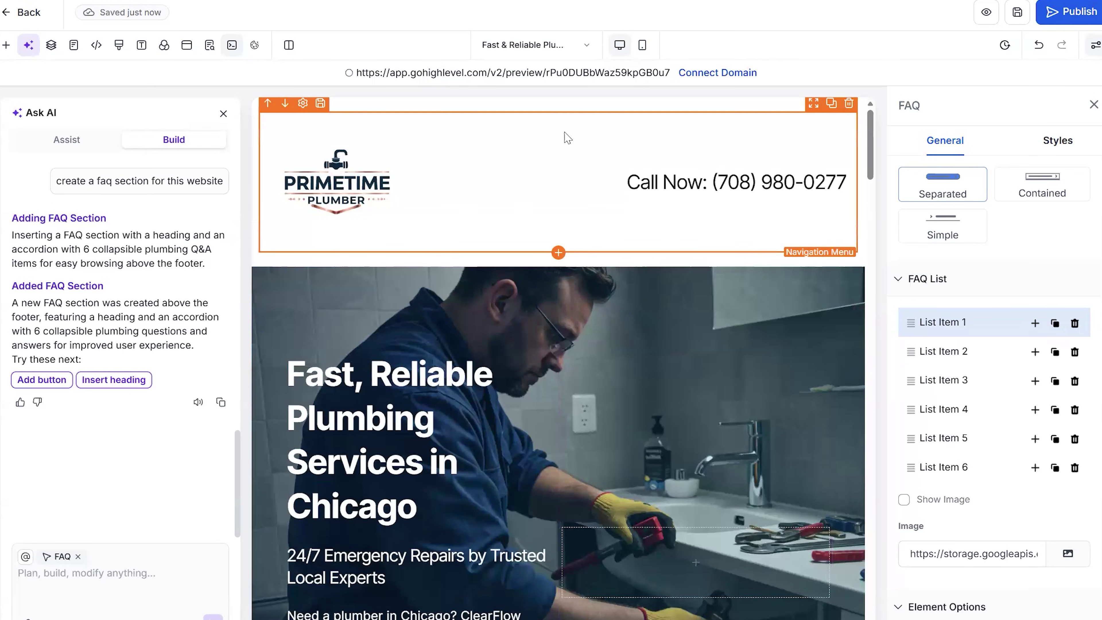
Step: Open the header Navigation Menu settings and scroll through them
left_click(568, 133)
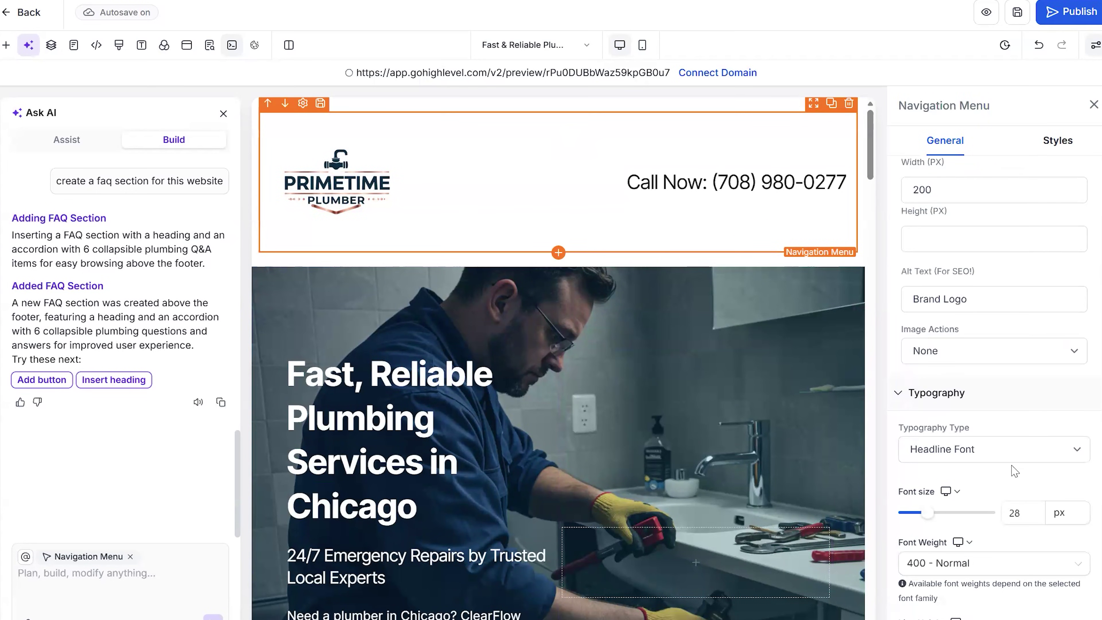
left_click_drag(1096, 429, 1096, 526)
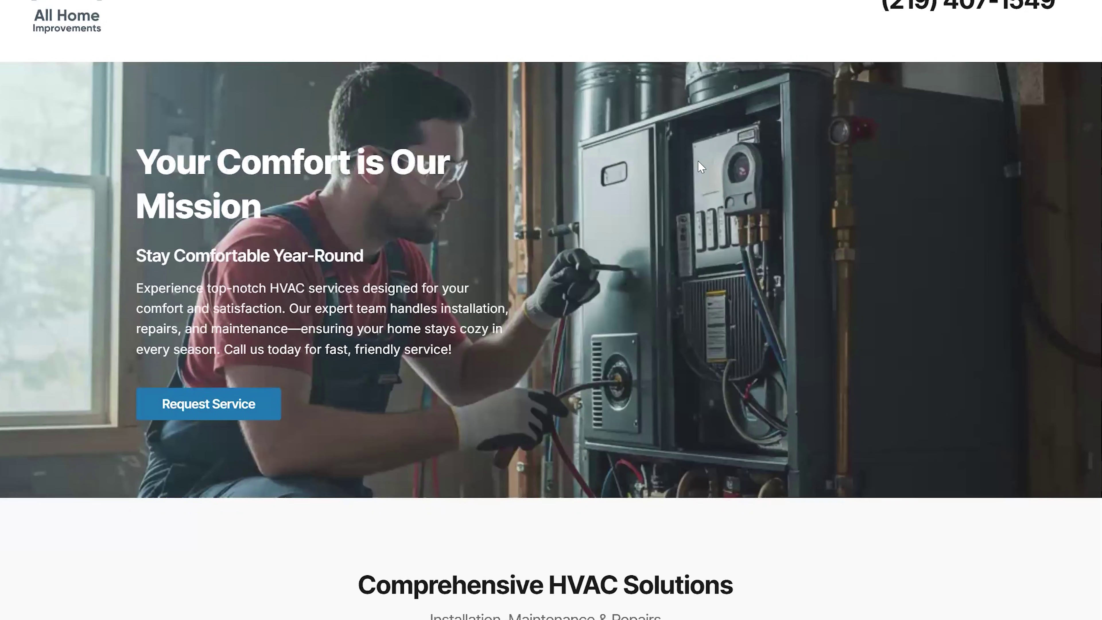
scroll(851, 221, "down", 6)
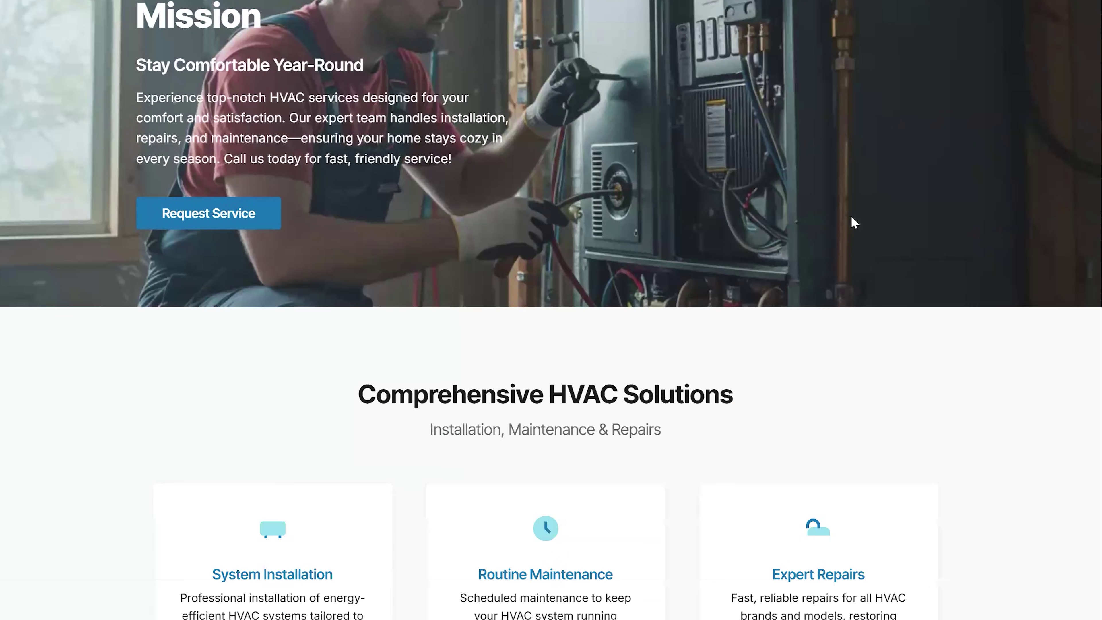
scroll(993, 245, "down", 3)
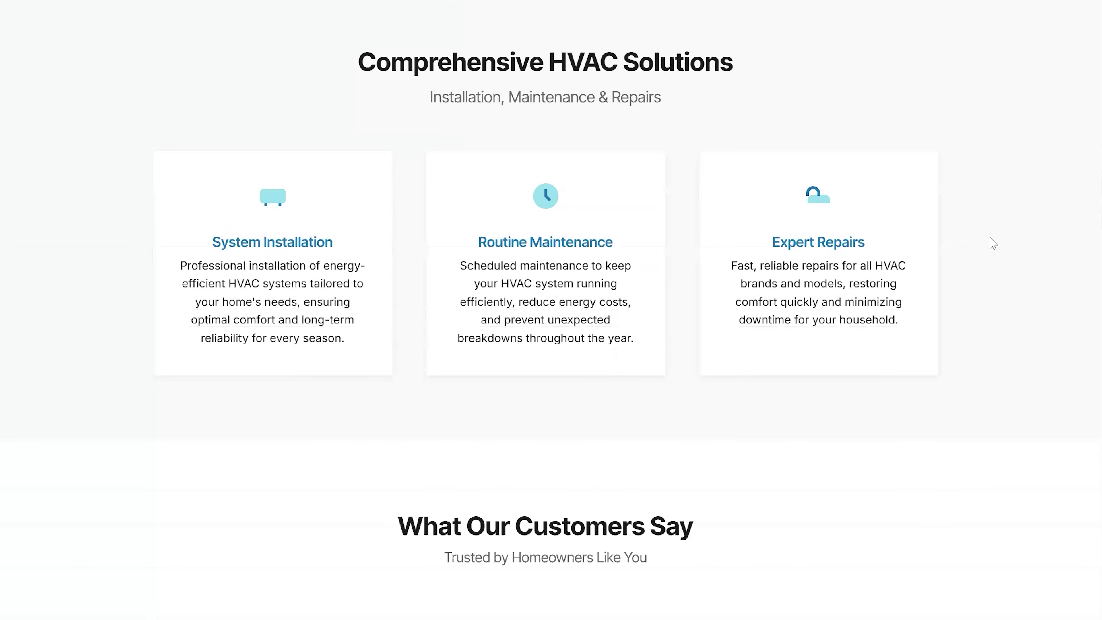
scroll(993, 244, "down", 10)
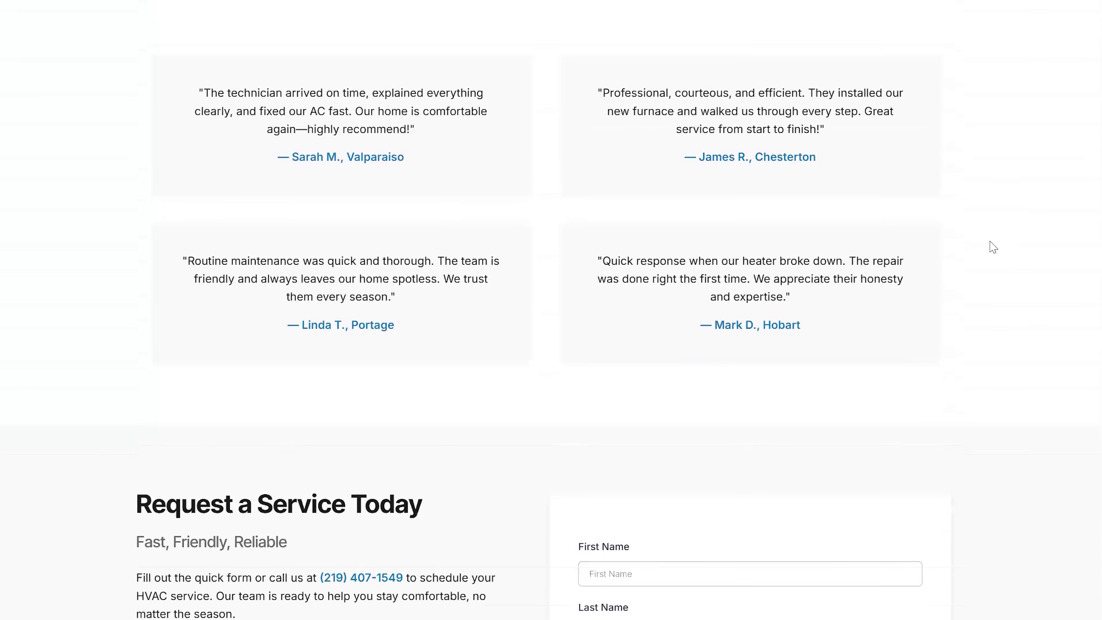
scroll(994, 247, "down", 4)
scroll(988, 246, "down", 5)
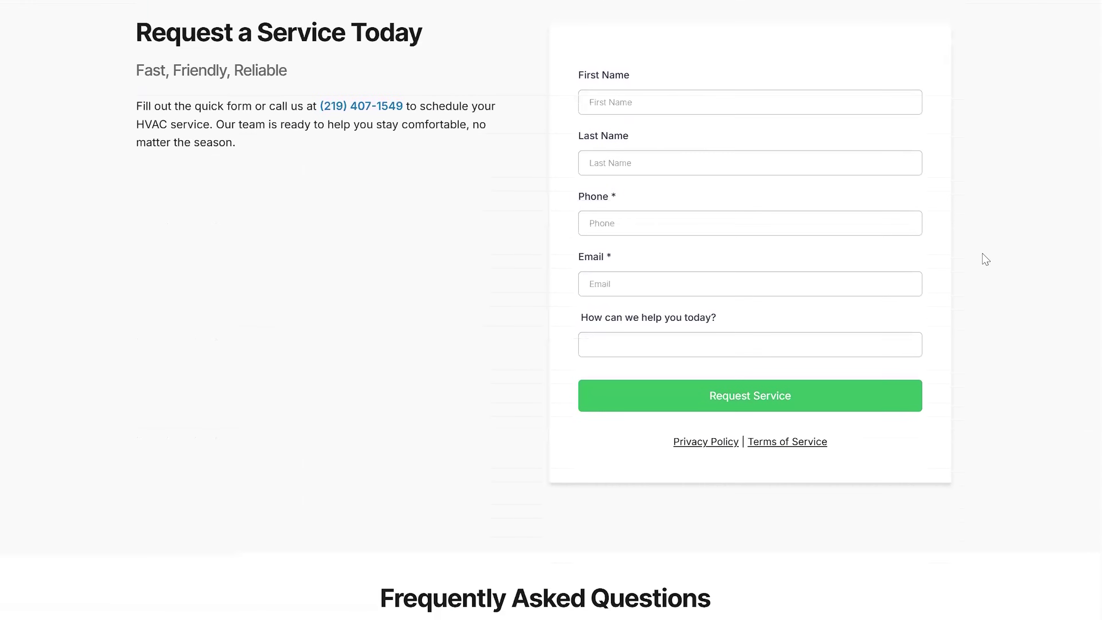
scroll(984, 259, "down", 10)
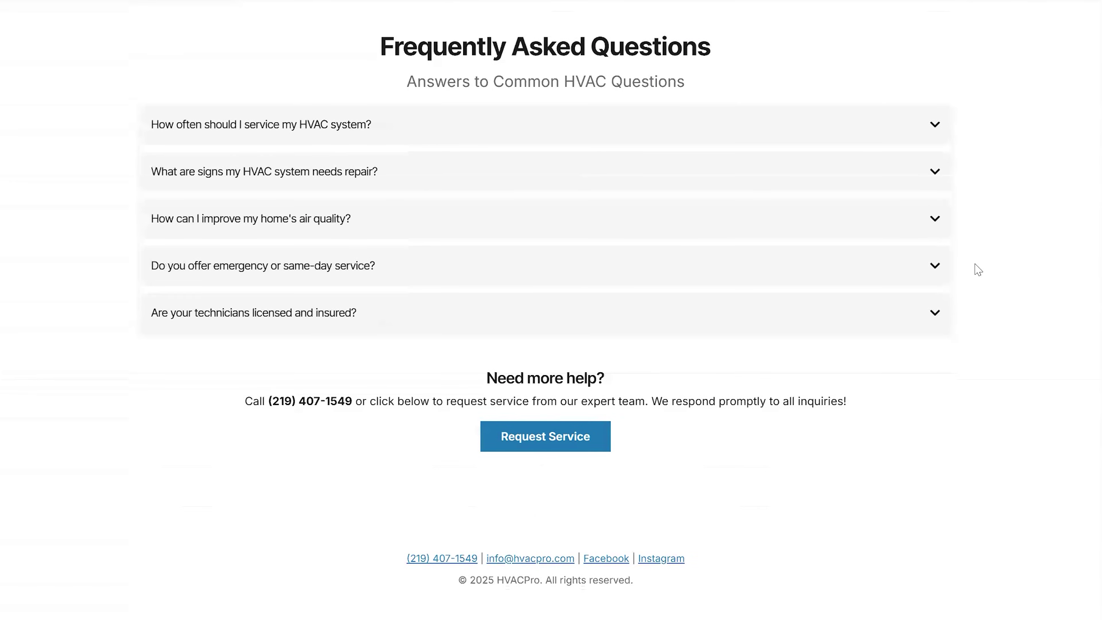